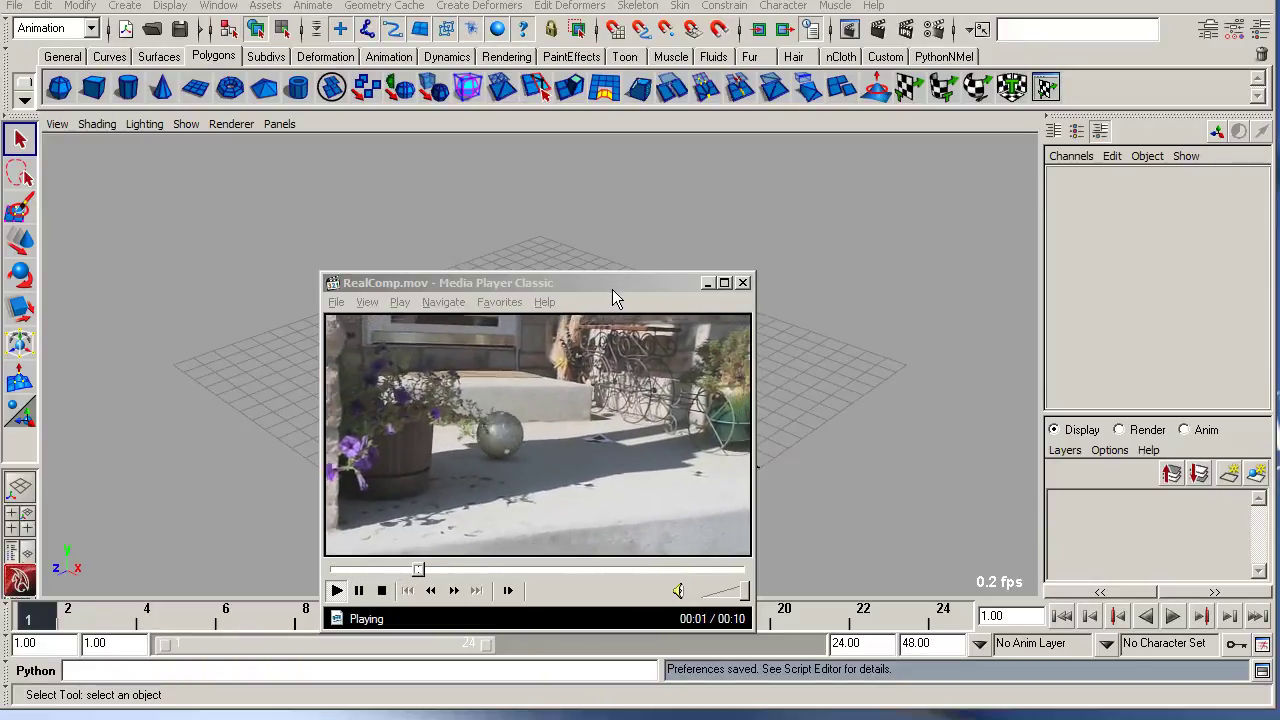
Review the finished composite in RealComp.mov, pausing on the spider as it moves, and close the video player.
click(615, 282)
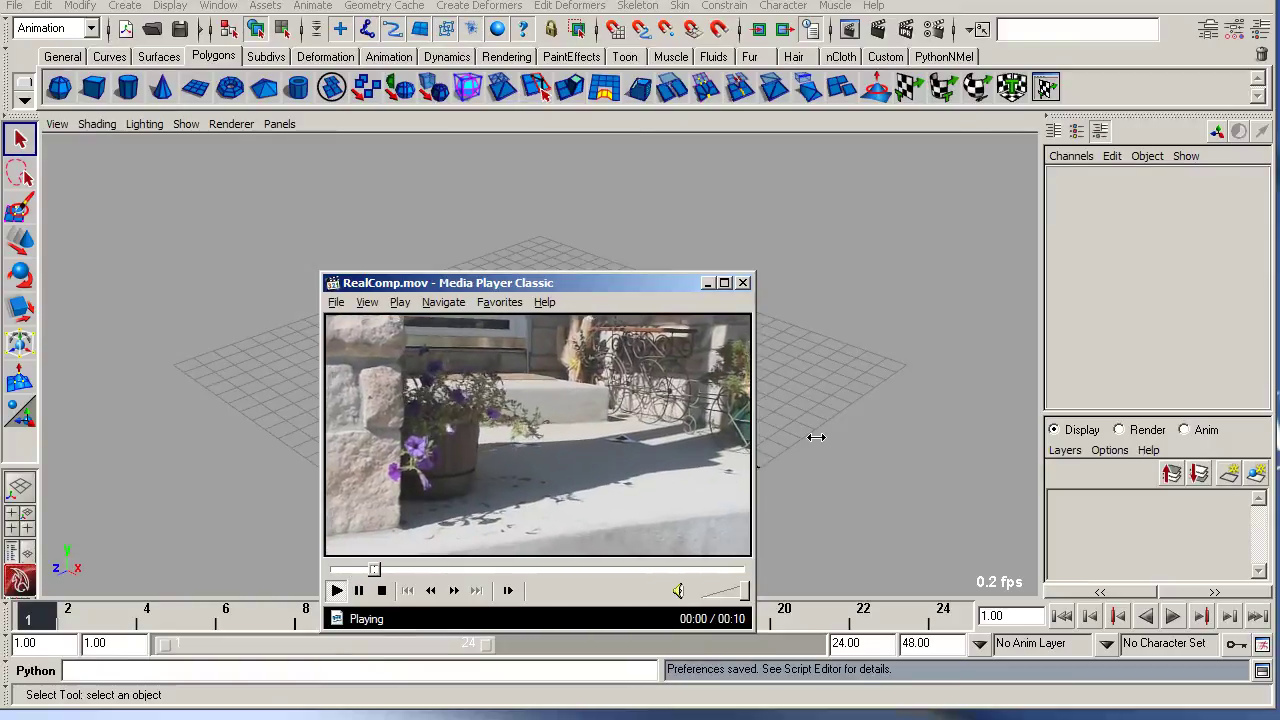
key(space)
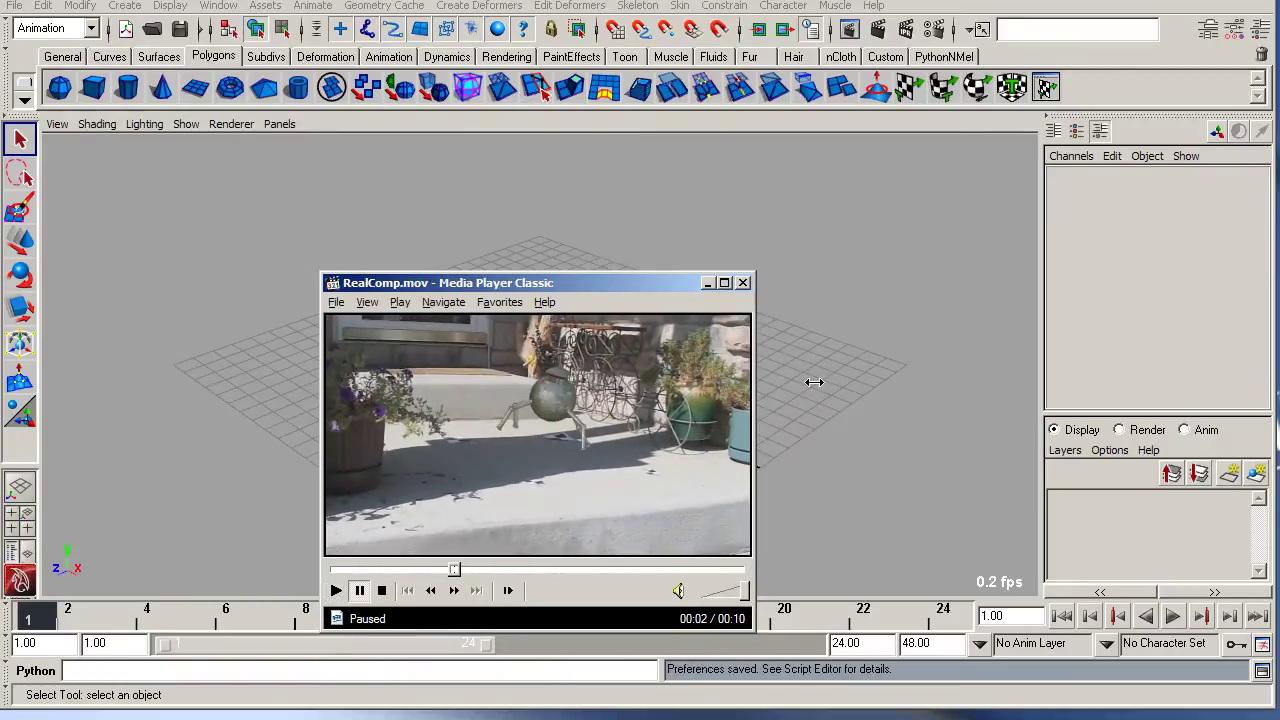
key(space)
key(space)
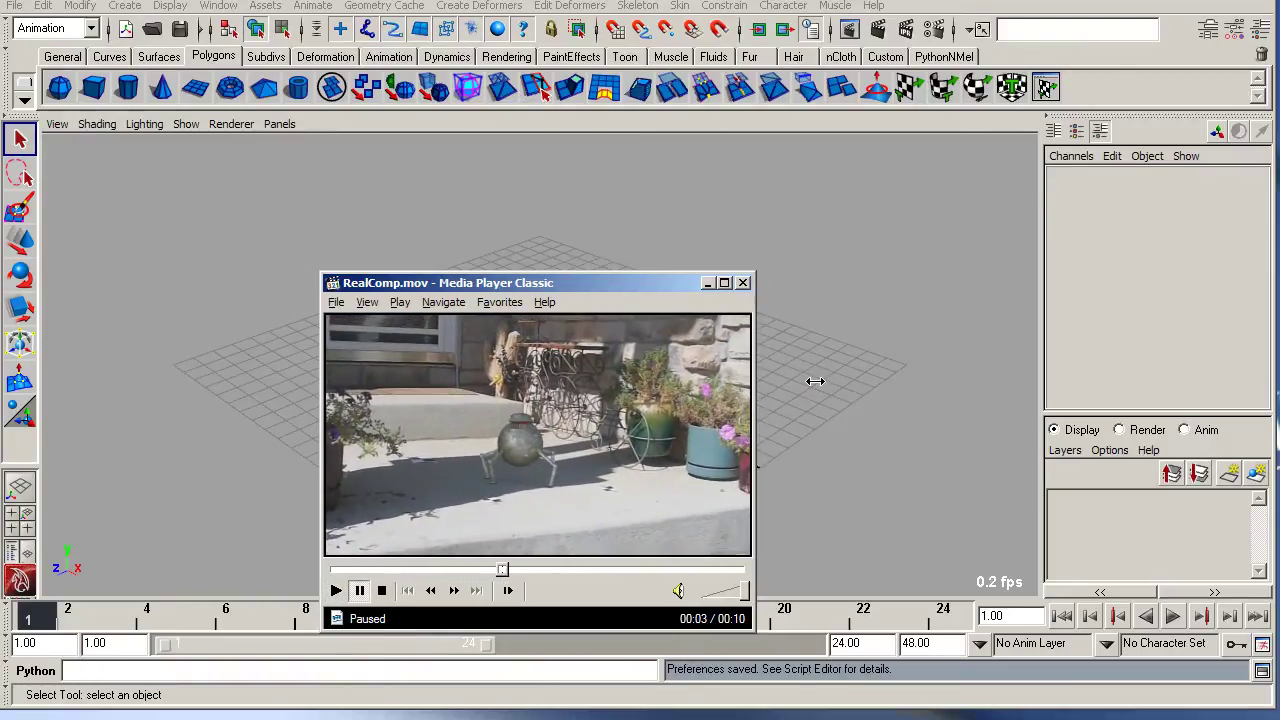
click(744, 283)
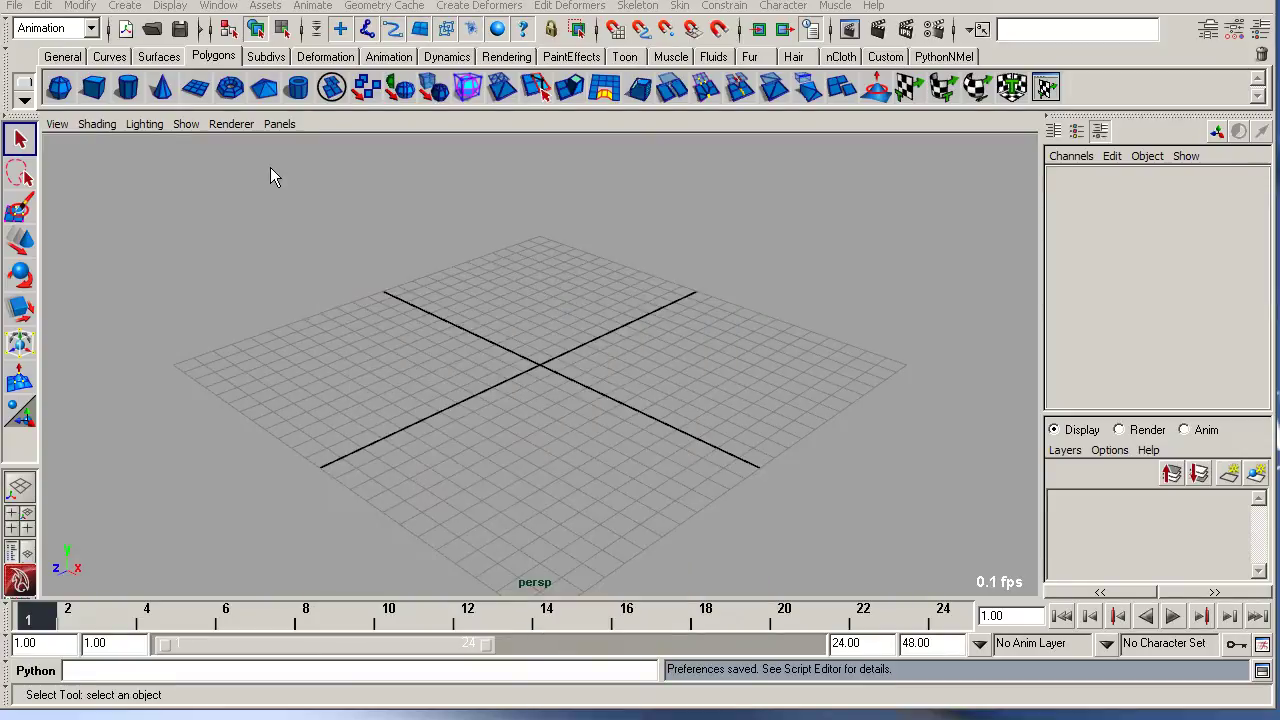
Check in the Plug-in Manager whether the mayalive plug-in is loaded and close the manager.
click(220, 7)
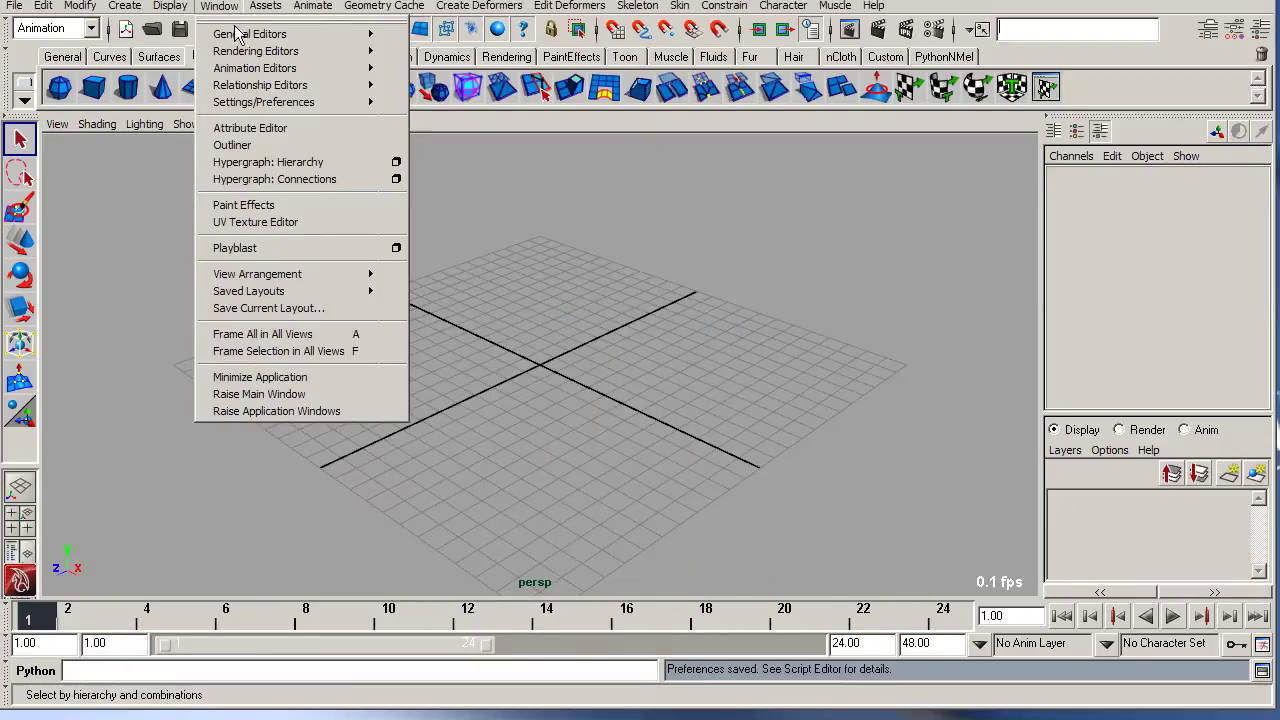
mouse_move(255, 106)
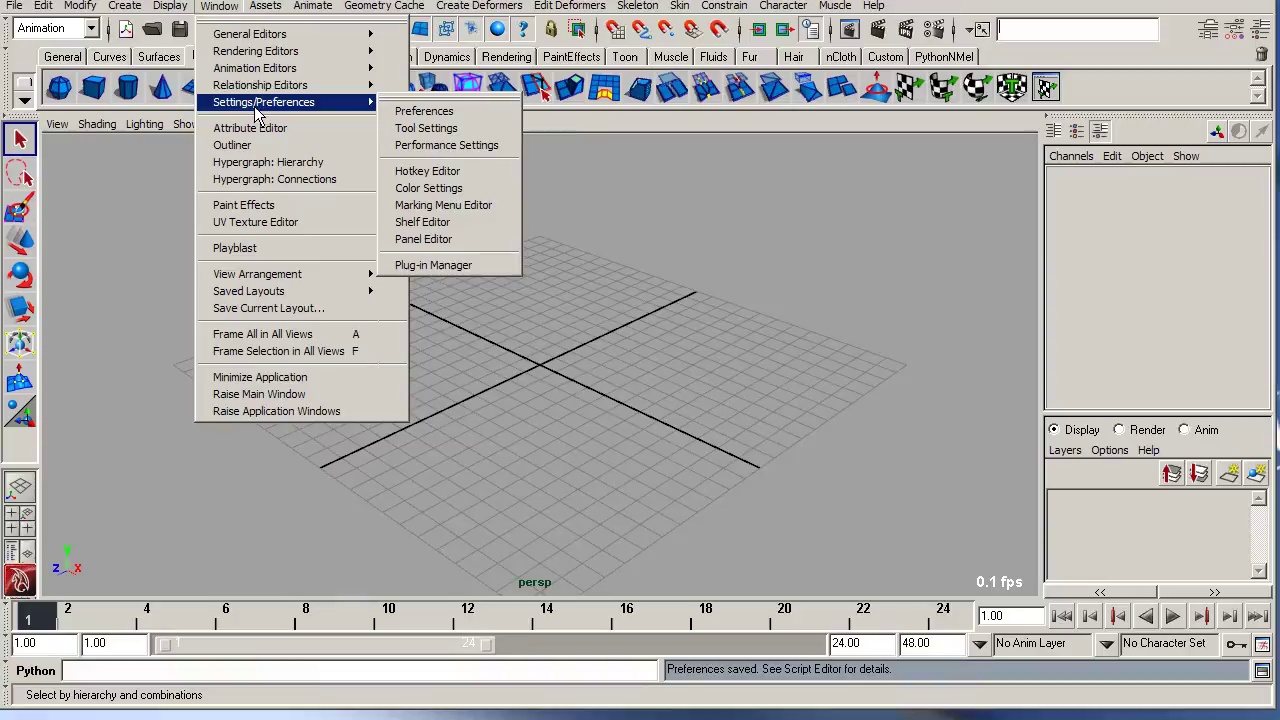
click(445, 265)
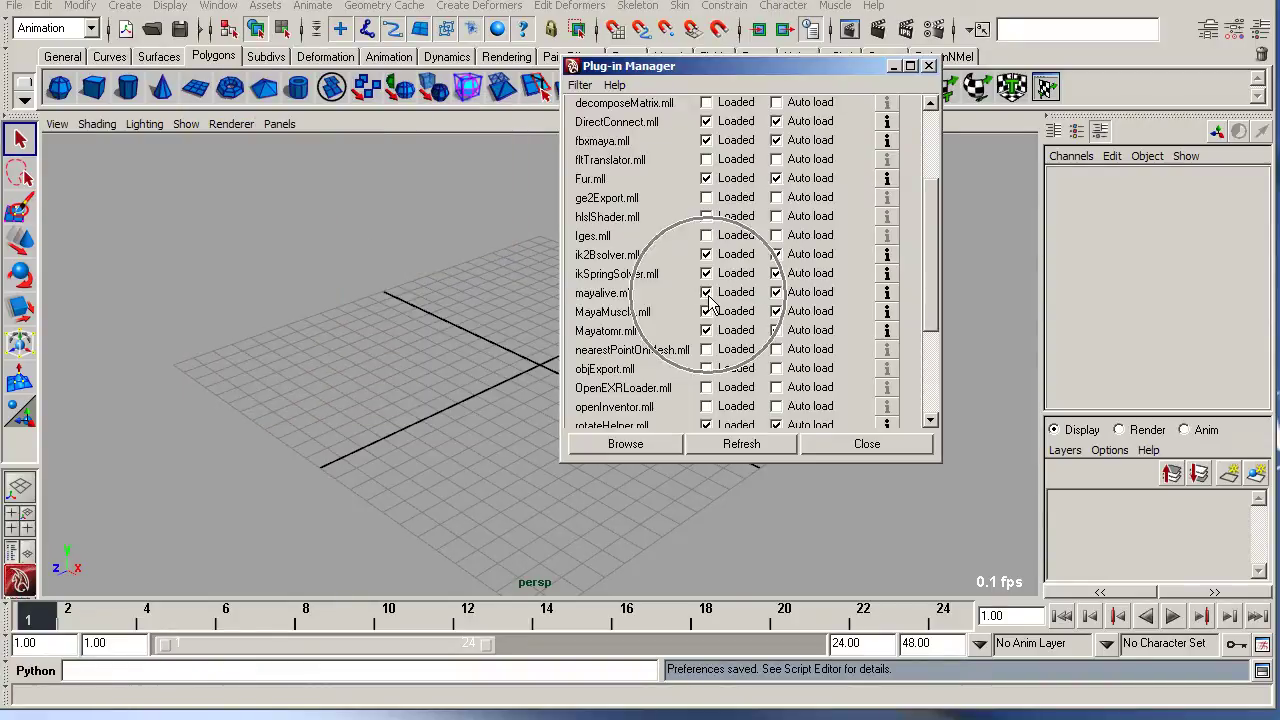
click(857, 447)
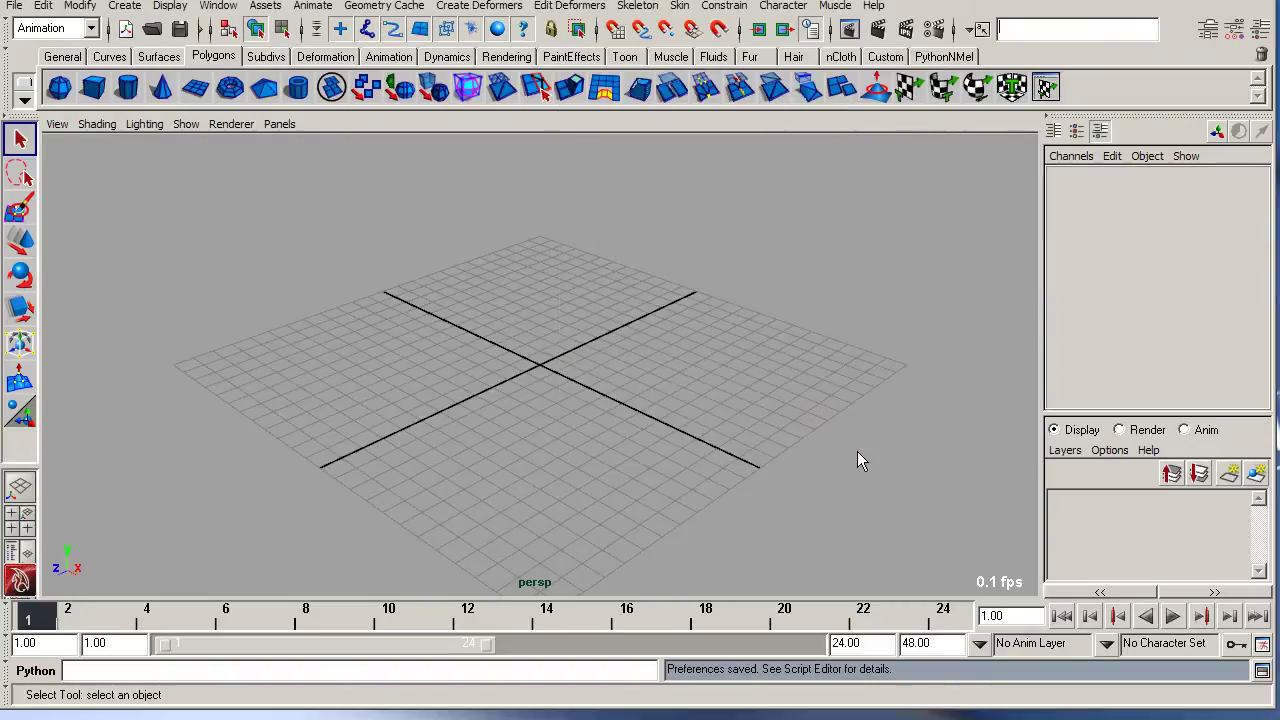
Switch to the Live menu set, create a new MatchMove scene, and inspect its shot camera and image plane.
click(90, 29)
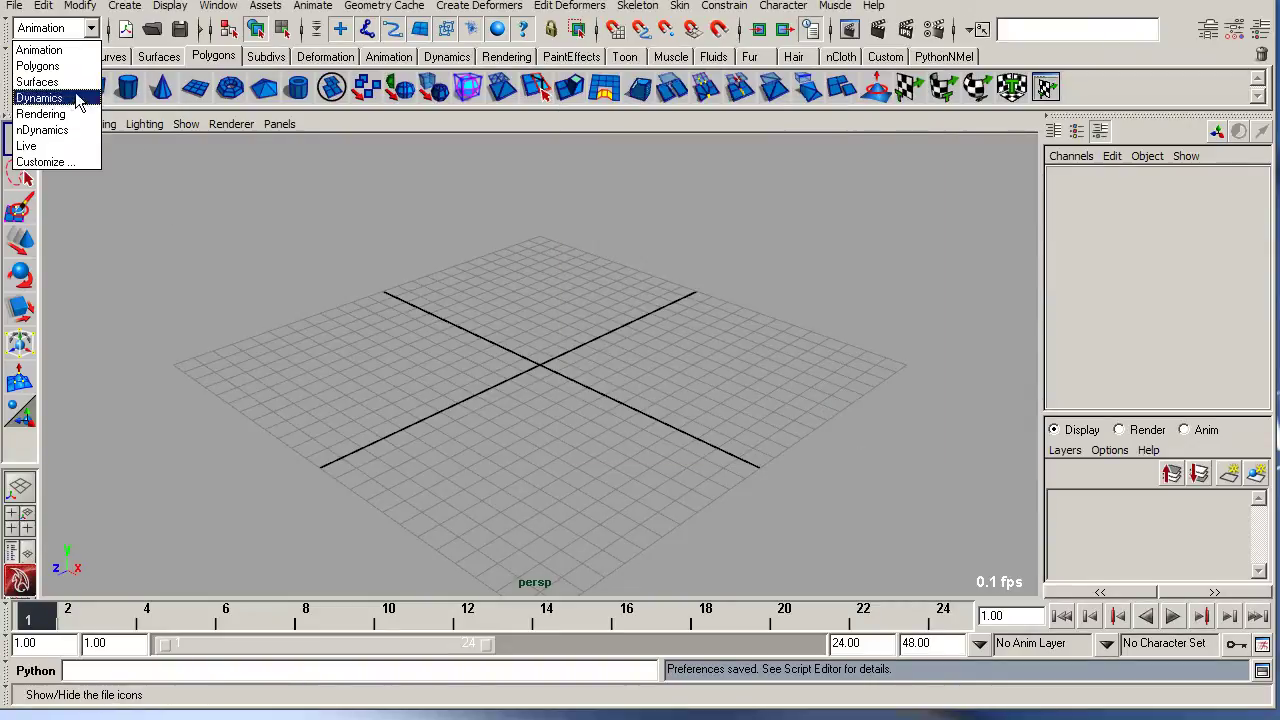
click(40, 146)
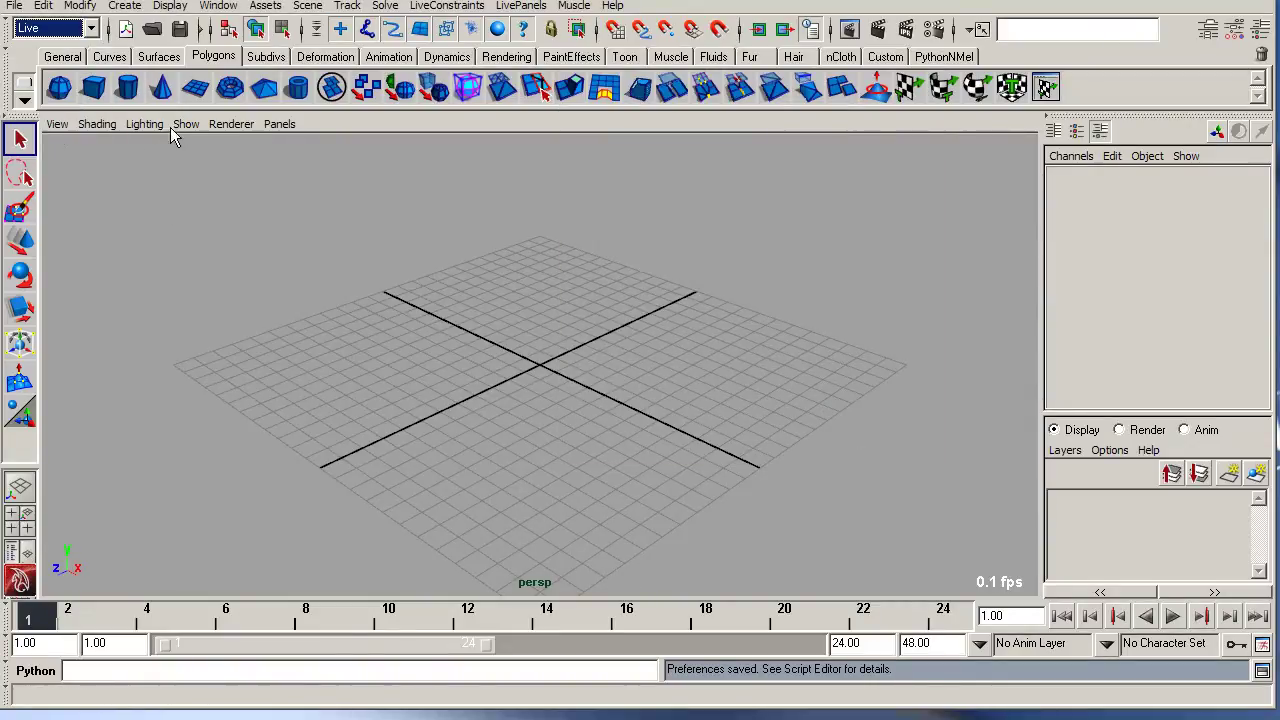
click(308, 6)
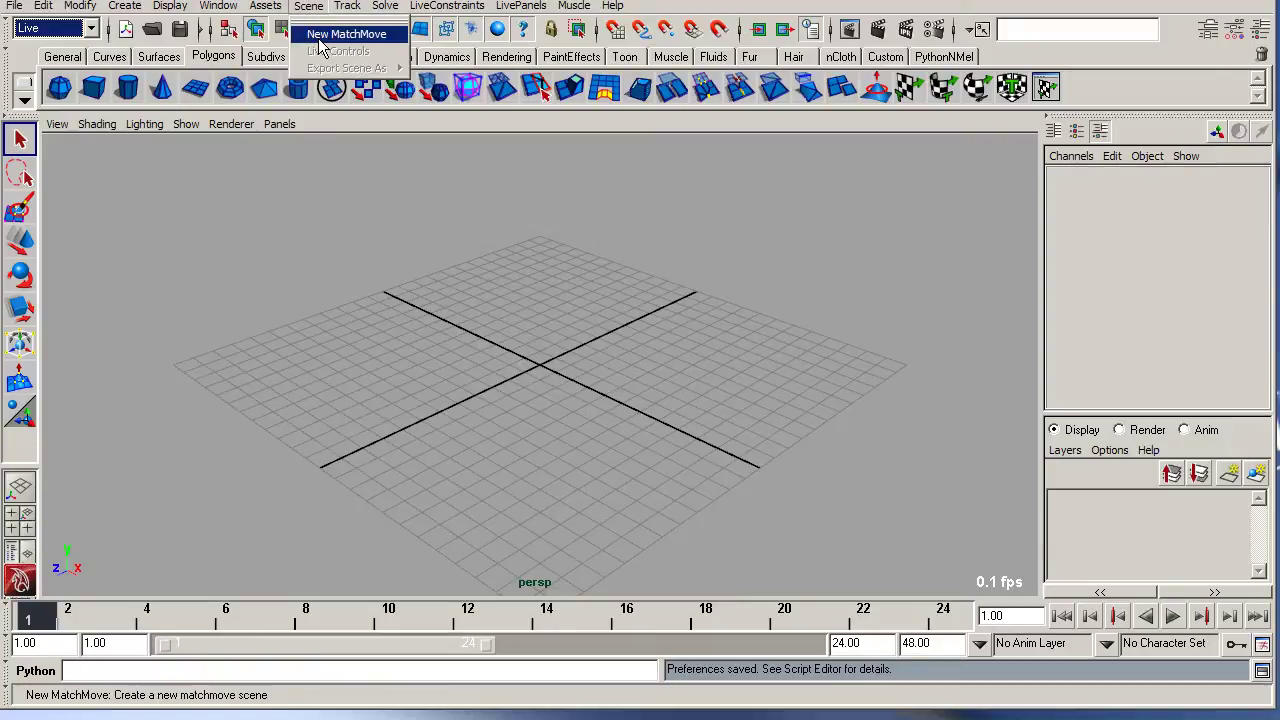
click(324, 36)
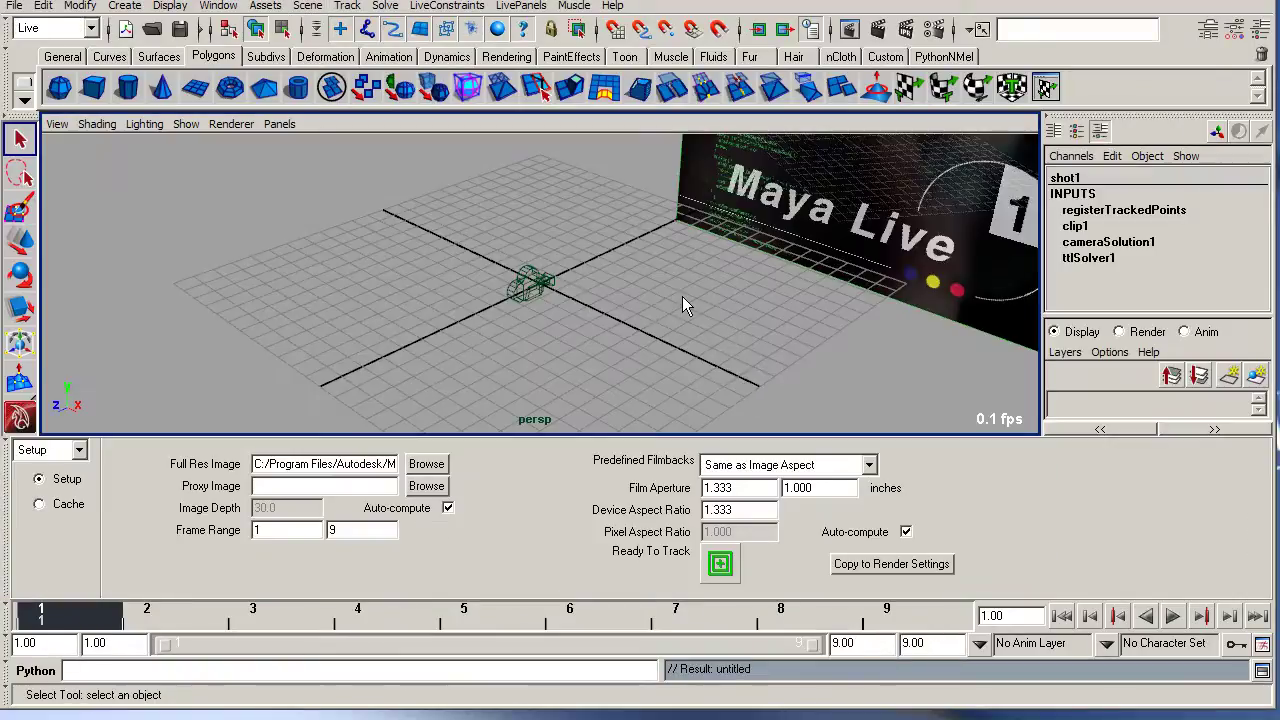
click(535, 282)
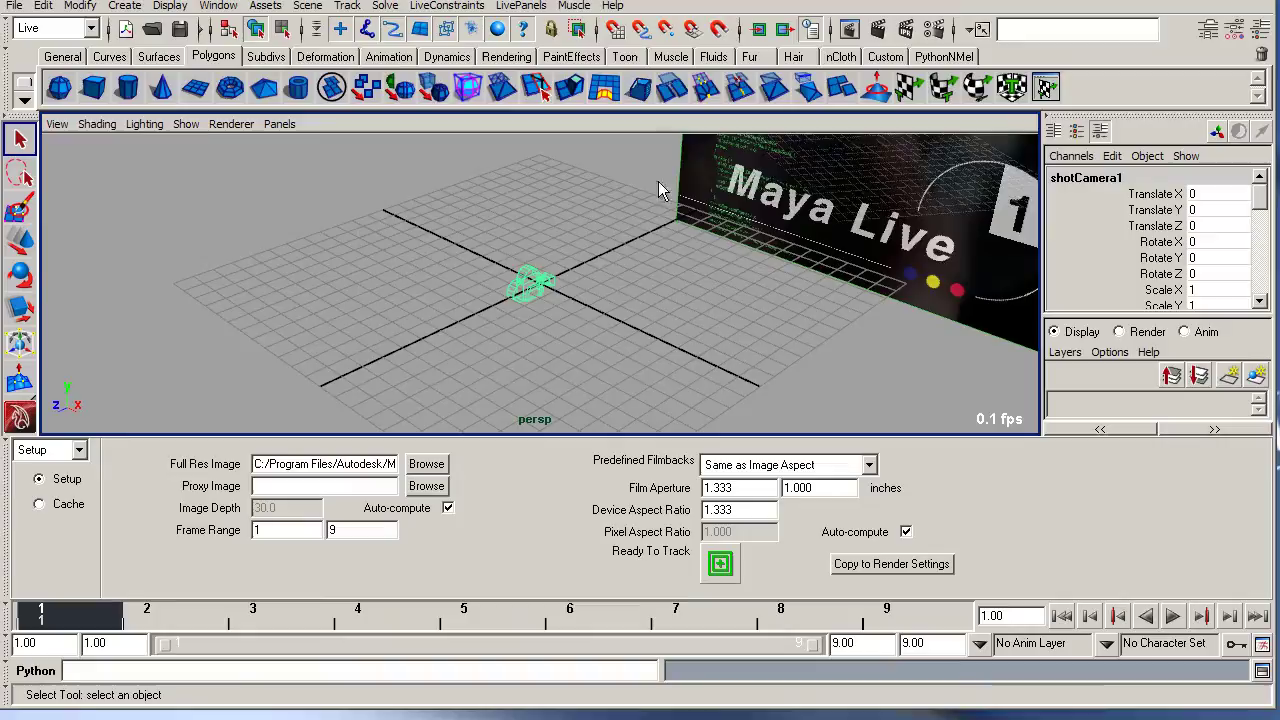
alt+drag(750, 281, 658, 344)
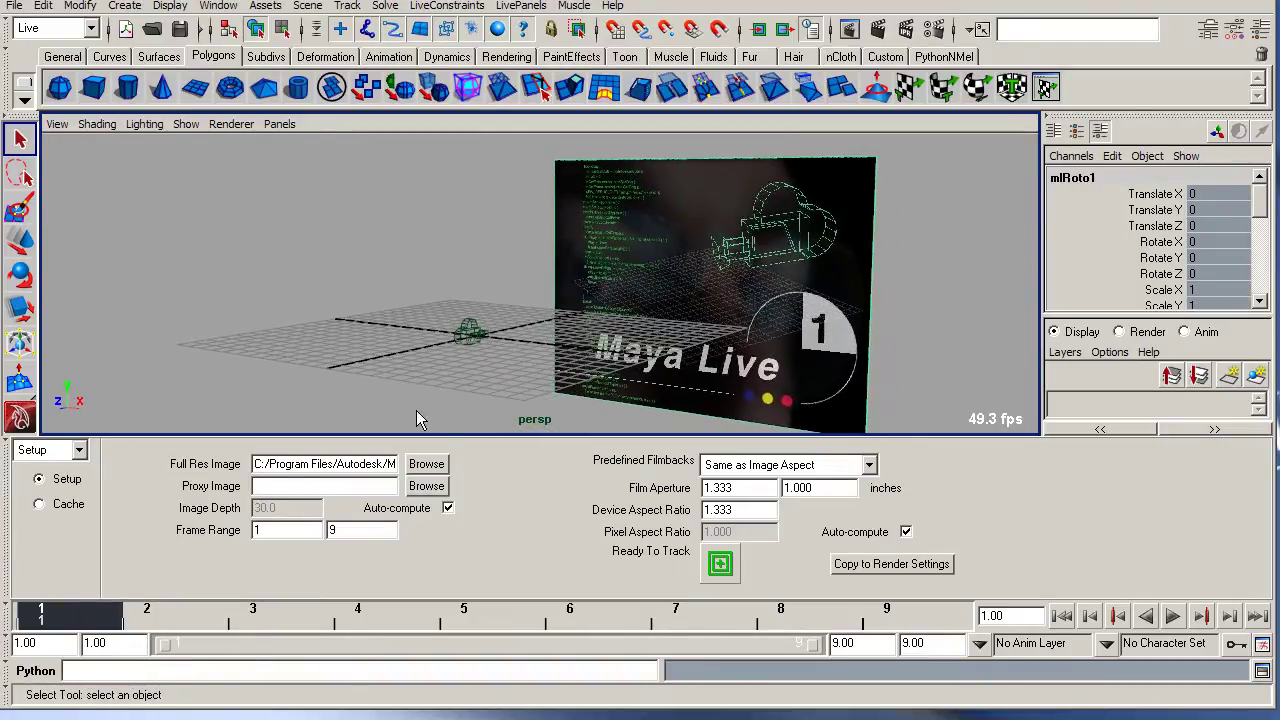
Set the current project to the SpiderTrack folder inside Projects/Tutorials.
click(16, 6)
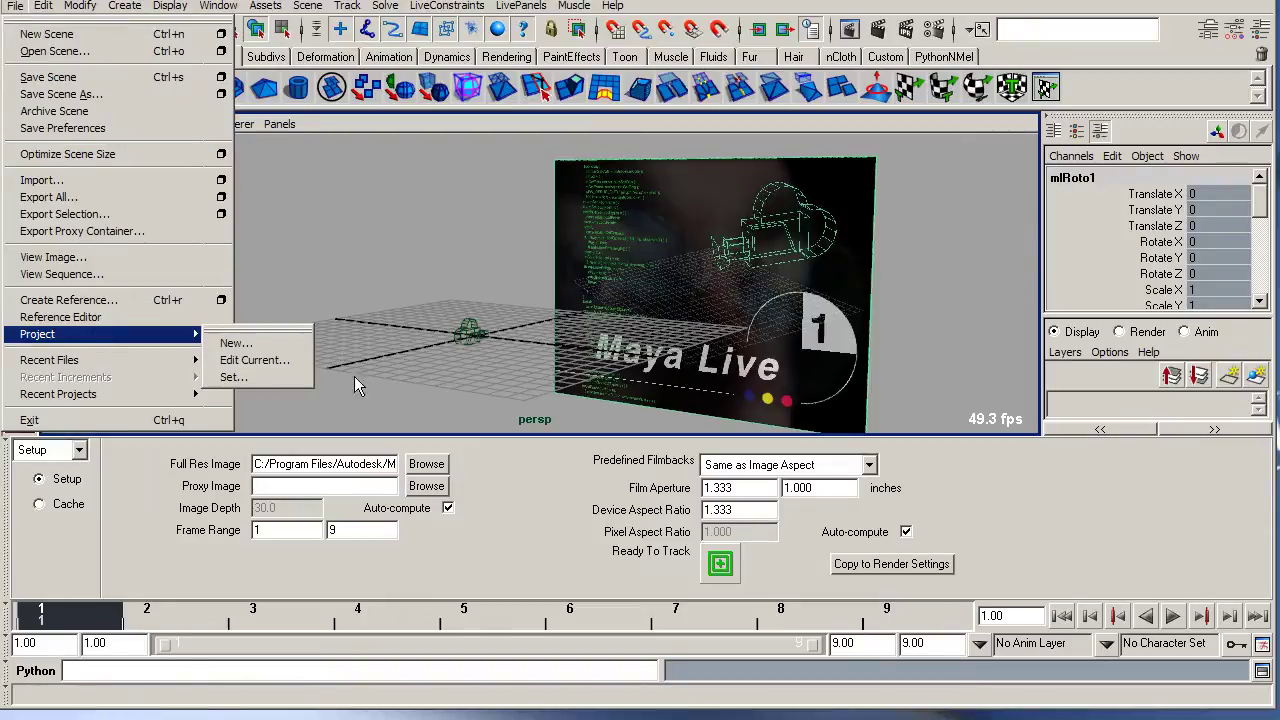
click(277, 377)
click(597, 301)
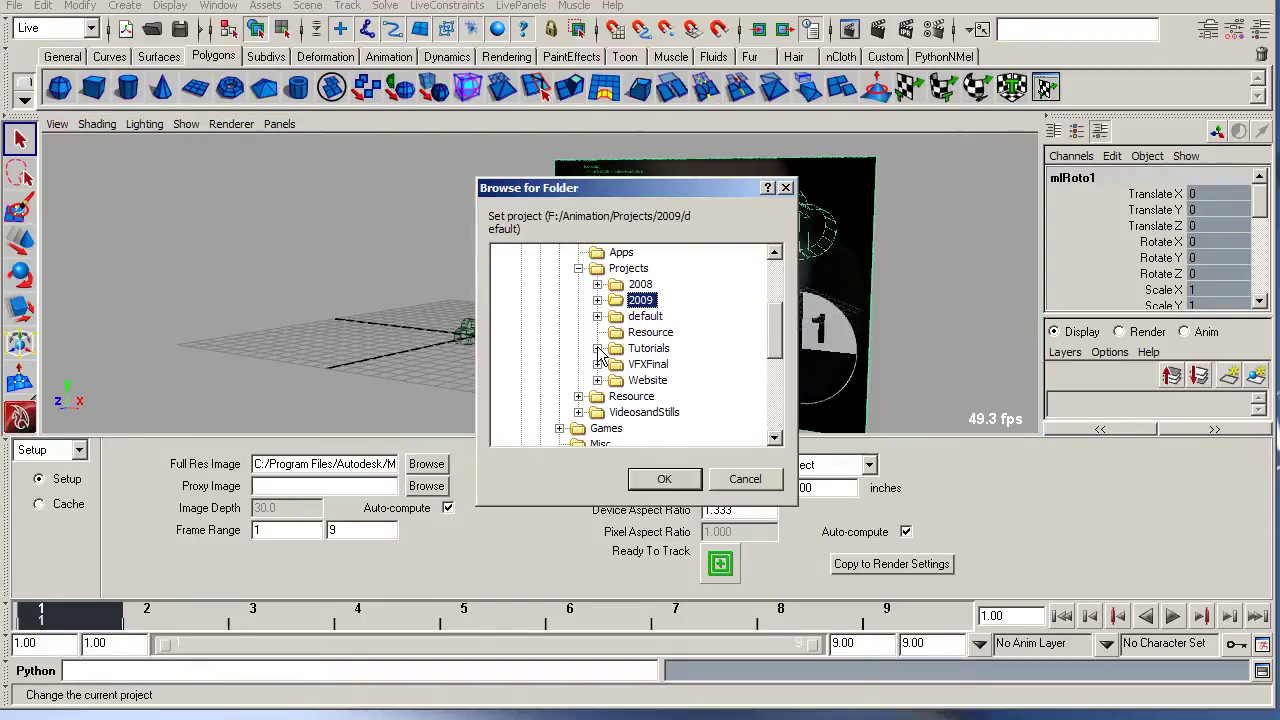
click(598, 365)
click(597, 332)
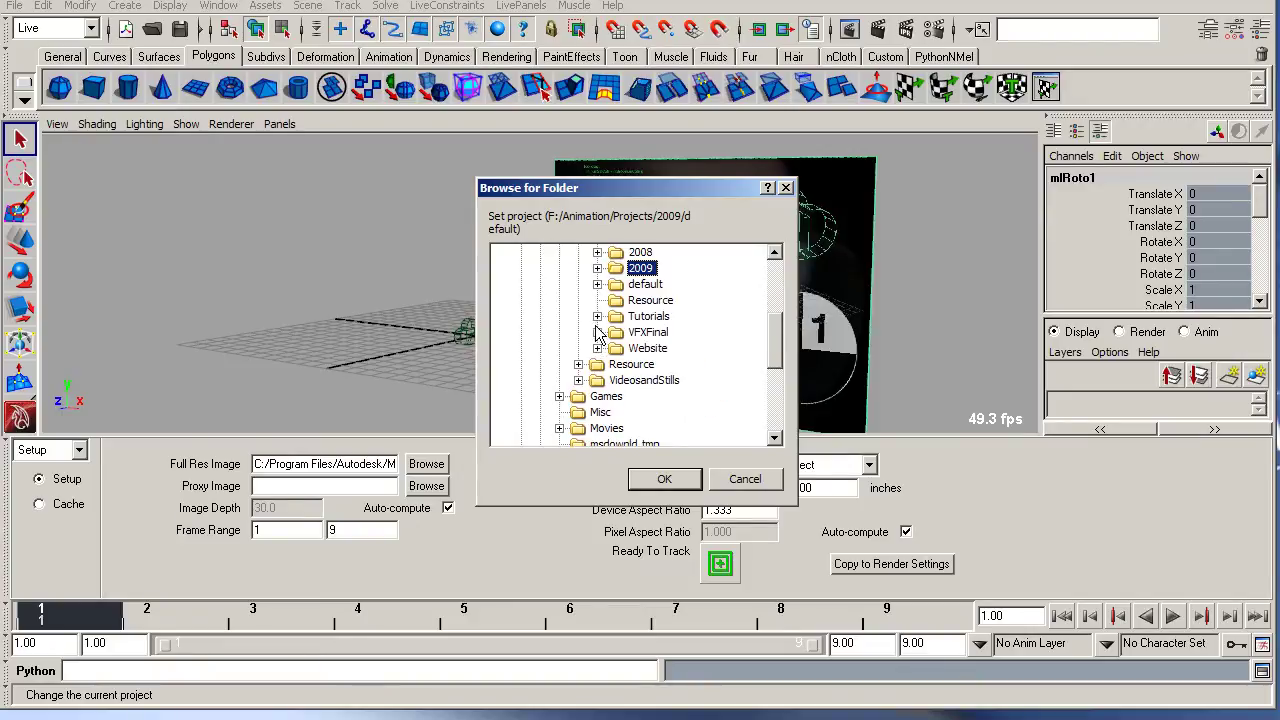
click(597, 316)
click(676, 396)
click(665, 480)
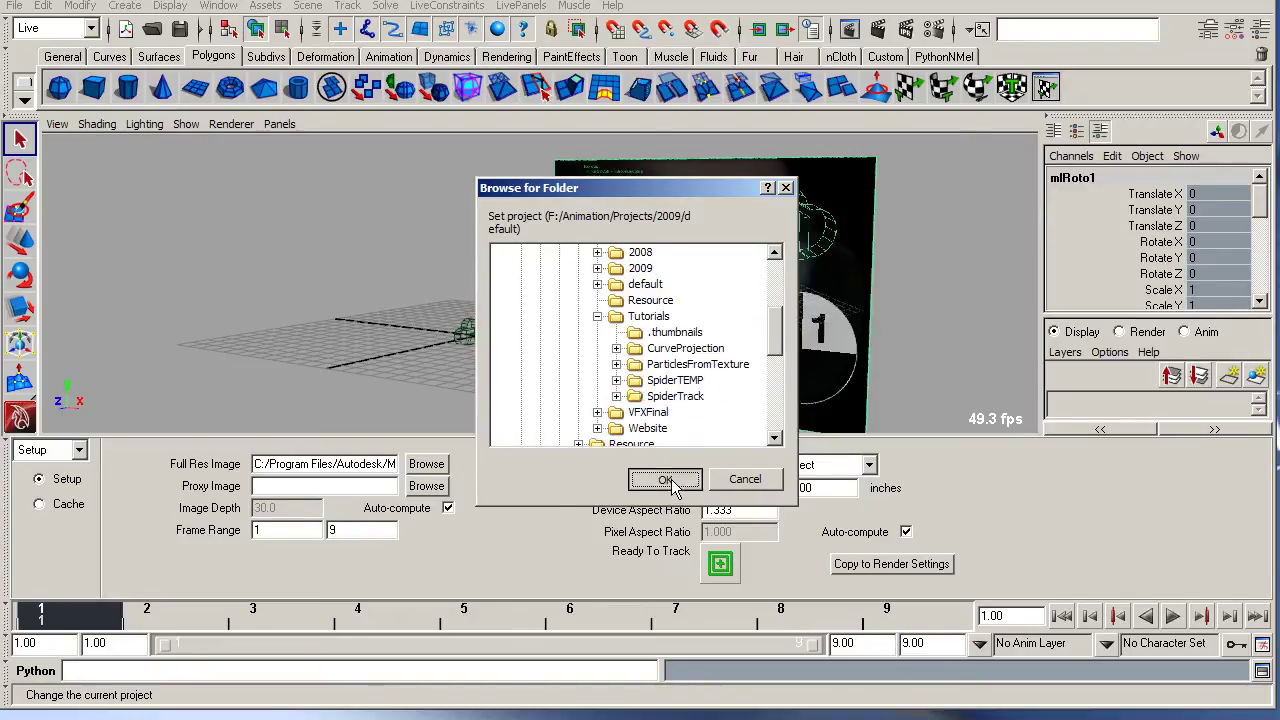
Load BGPlate.001.jpg from the sourceImages/BGPlate folder as the shot's full-resolution image.
click(427, 465)
click(140, 172)
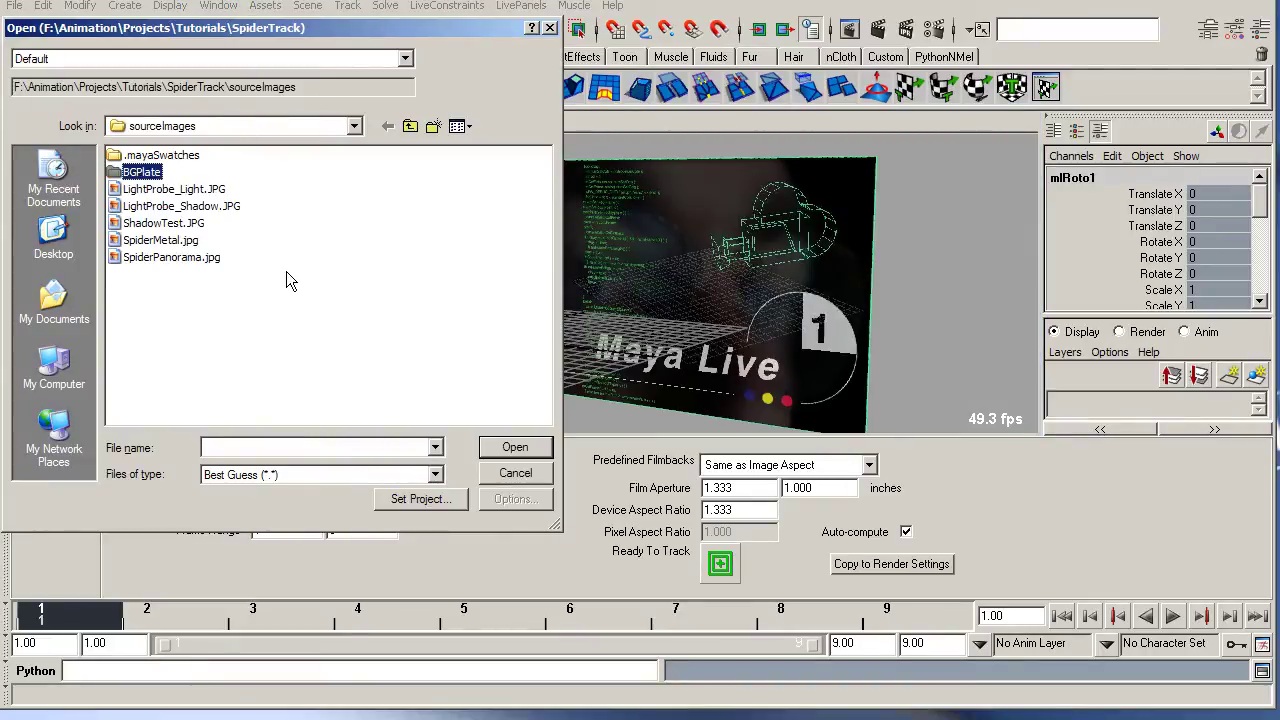
click(185, 173)
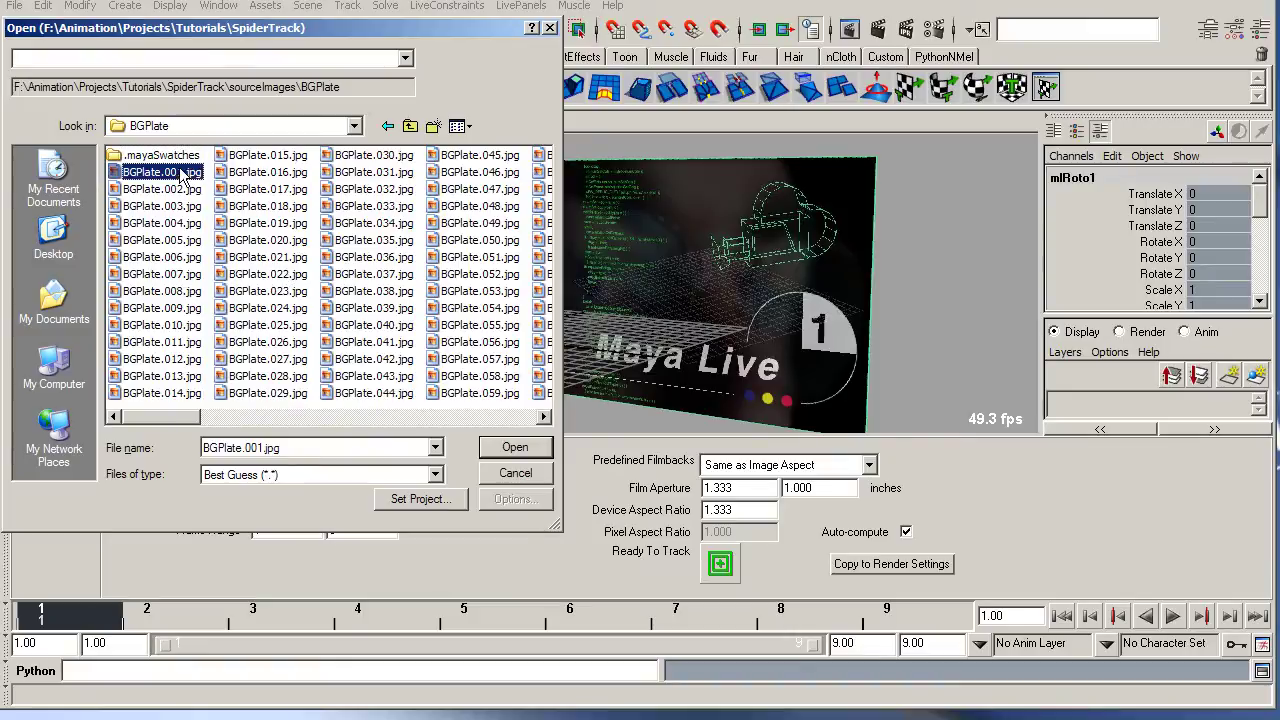
click(514, 448)
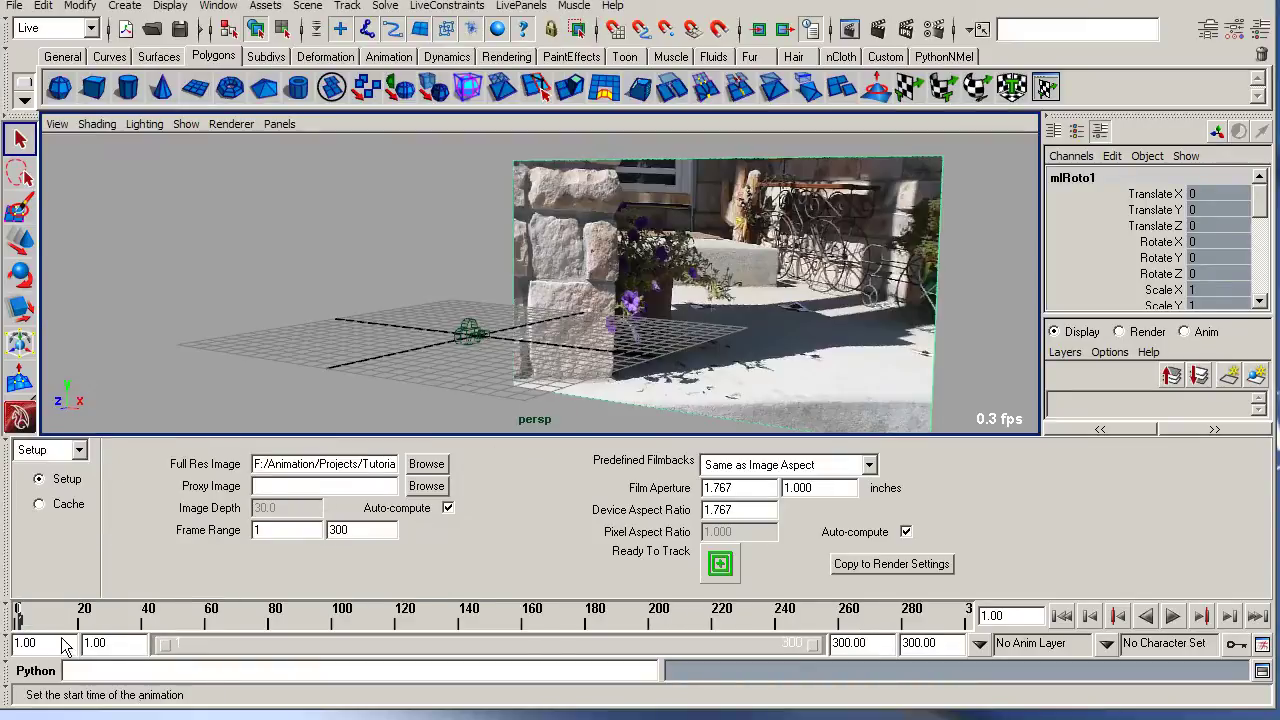
Preview the loaded background footage along the timeline and return to the first frame.
drag(30, 622, 283, 623)
key(alt+v)
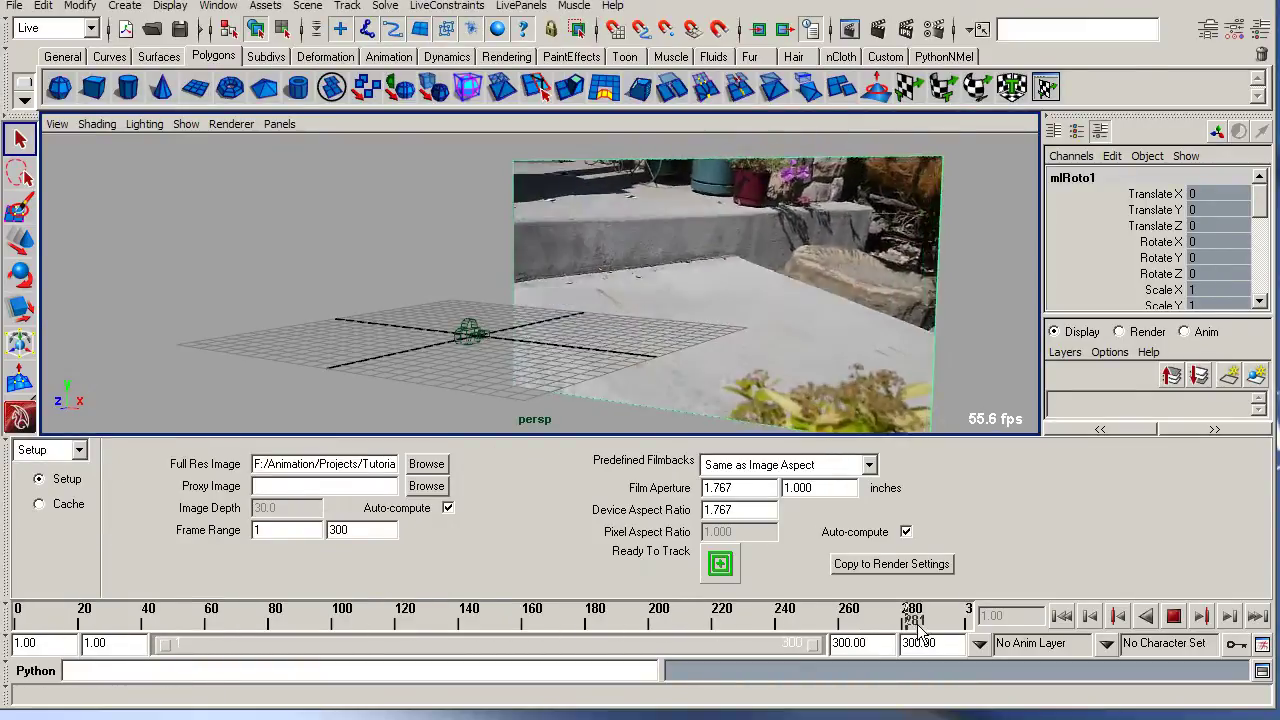
click(14, 622)
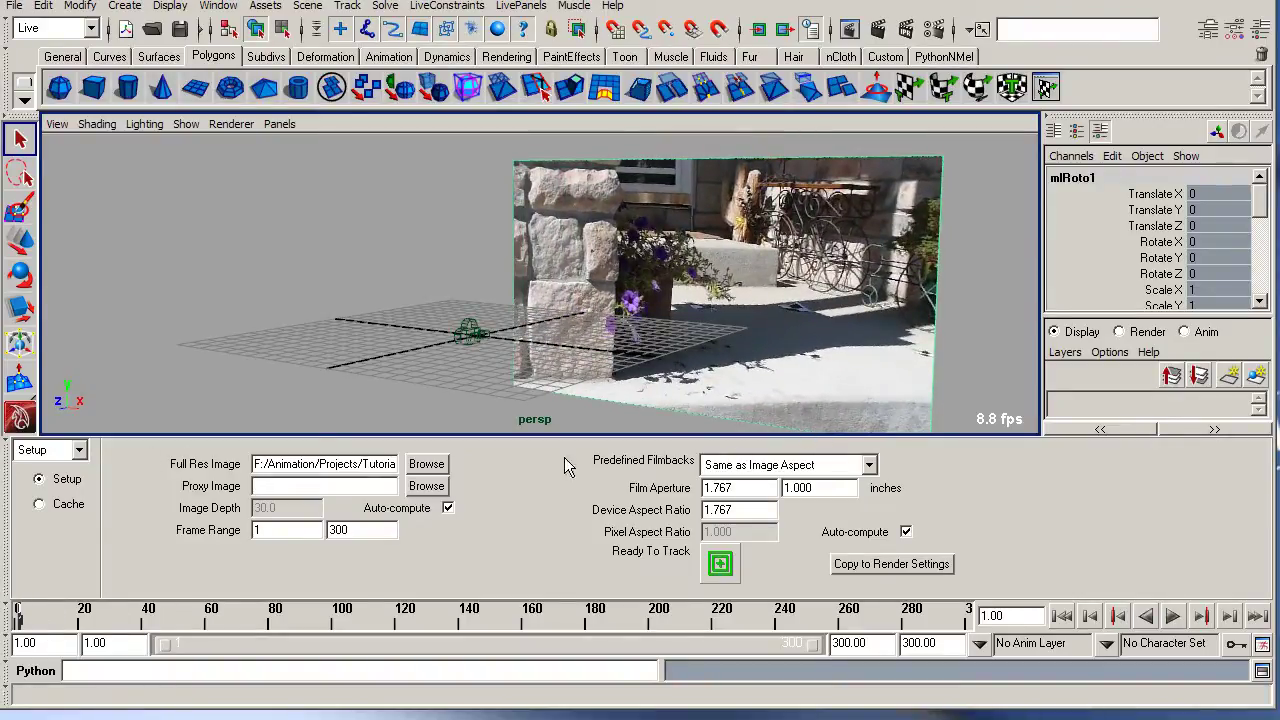
Copy the shot's aspect ratios to the render settings, check the image size, and make shotCamera1 the renderable camera.
click(914, 566)
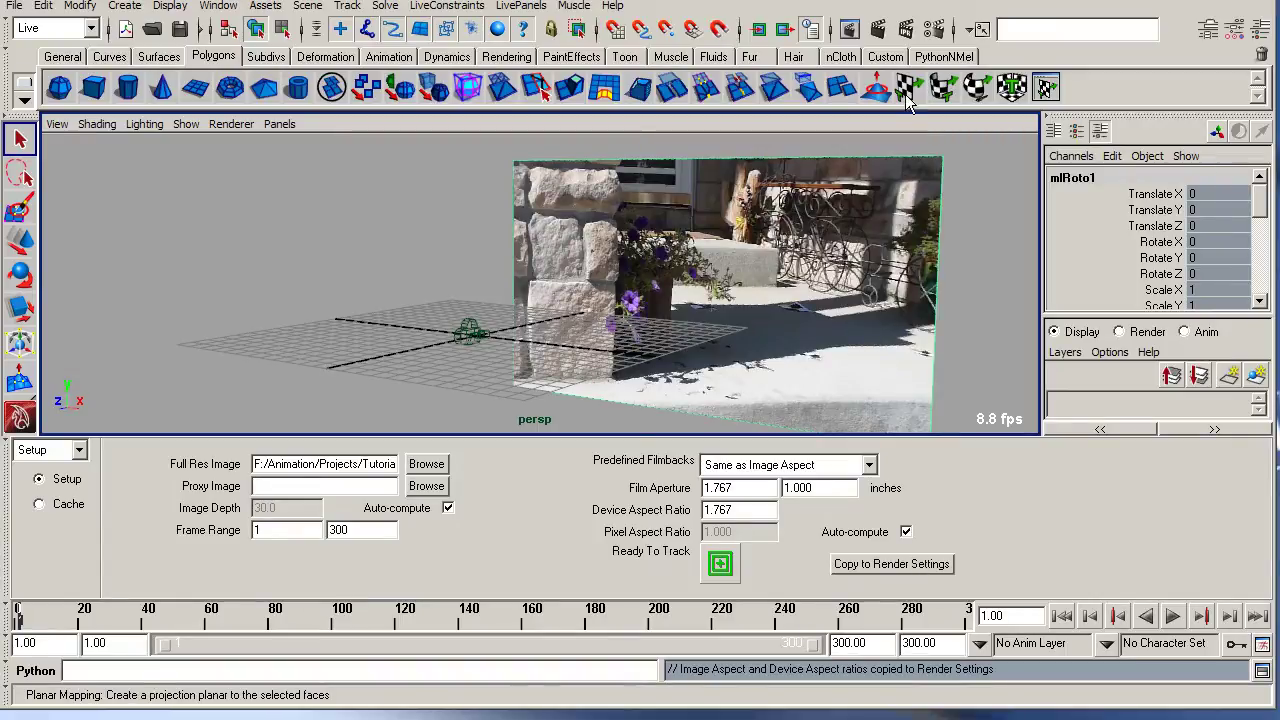
click(940, 88)
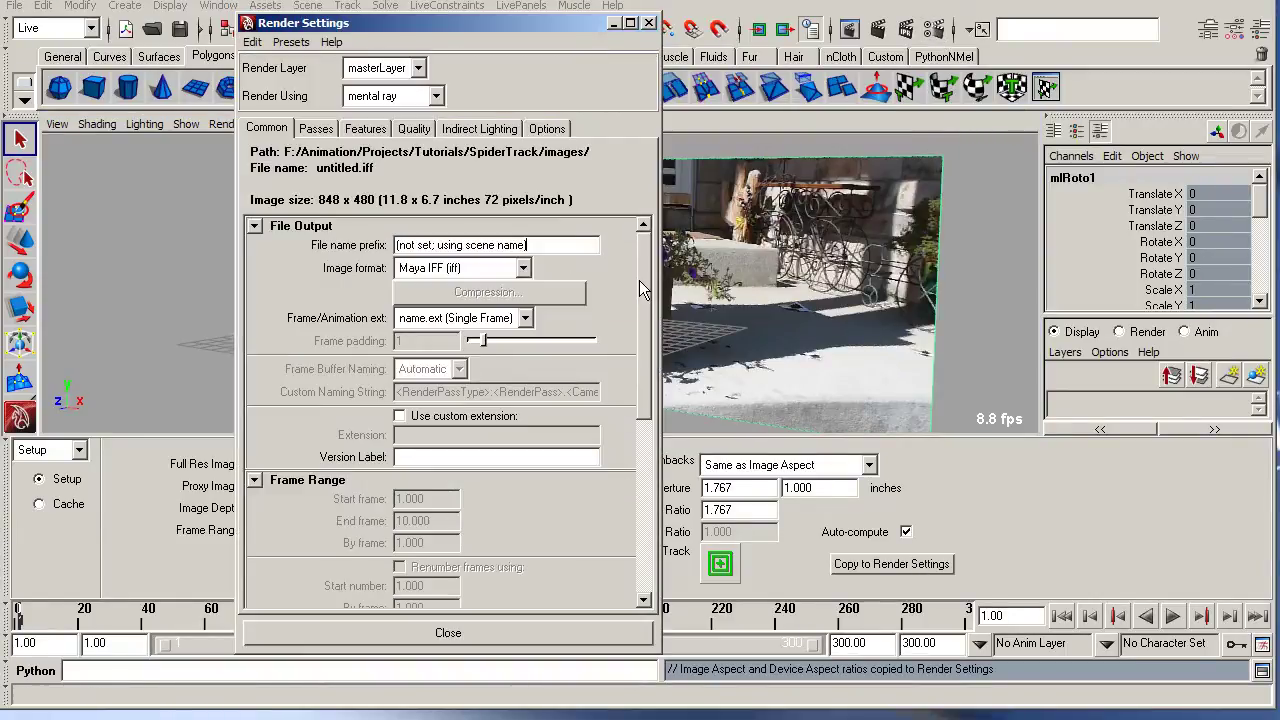
drag(639, 280, 638, 457)
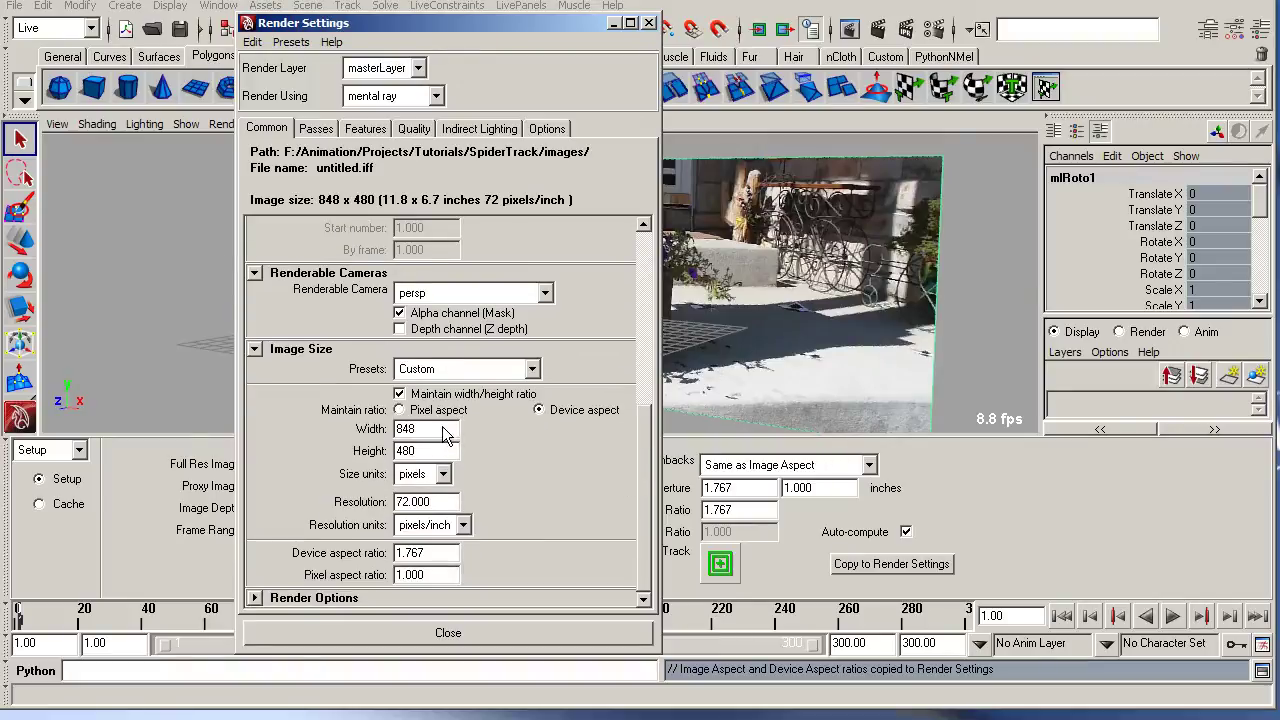
drag(446, 432, 360, 435)
click(545, 293)
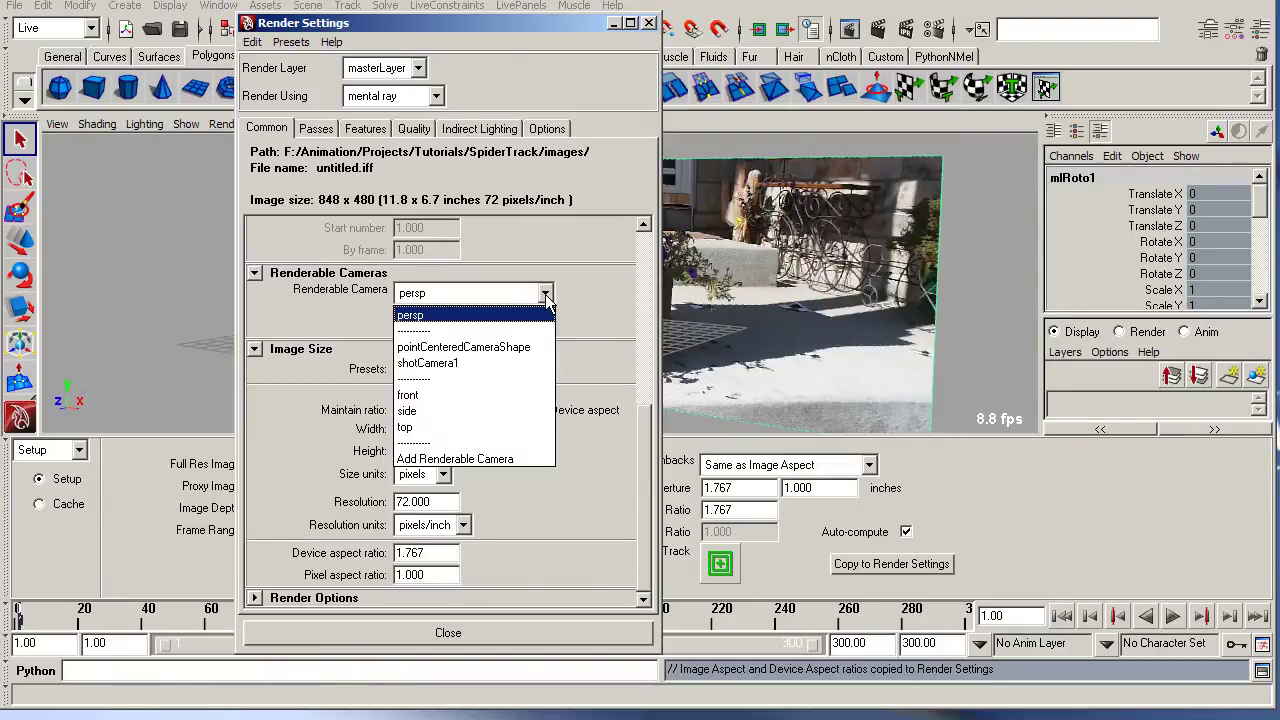
click(481, 363)
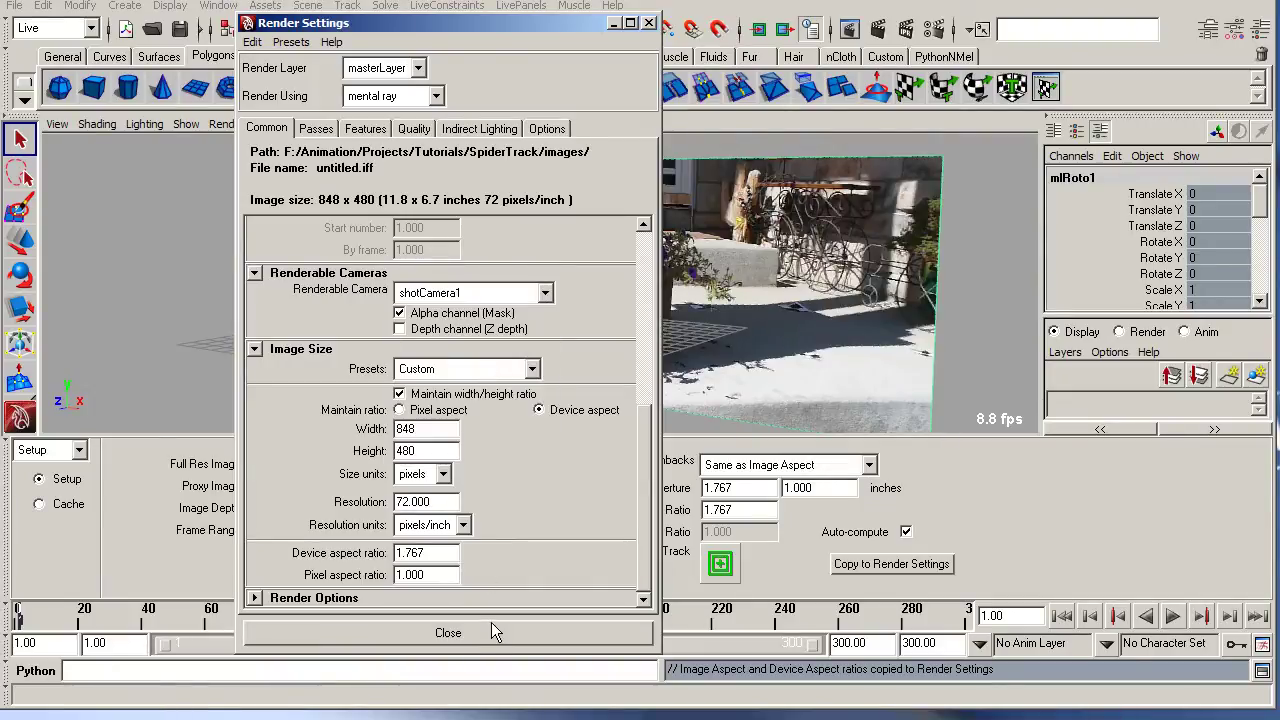
click(490, 635)
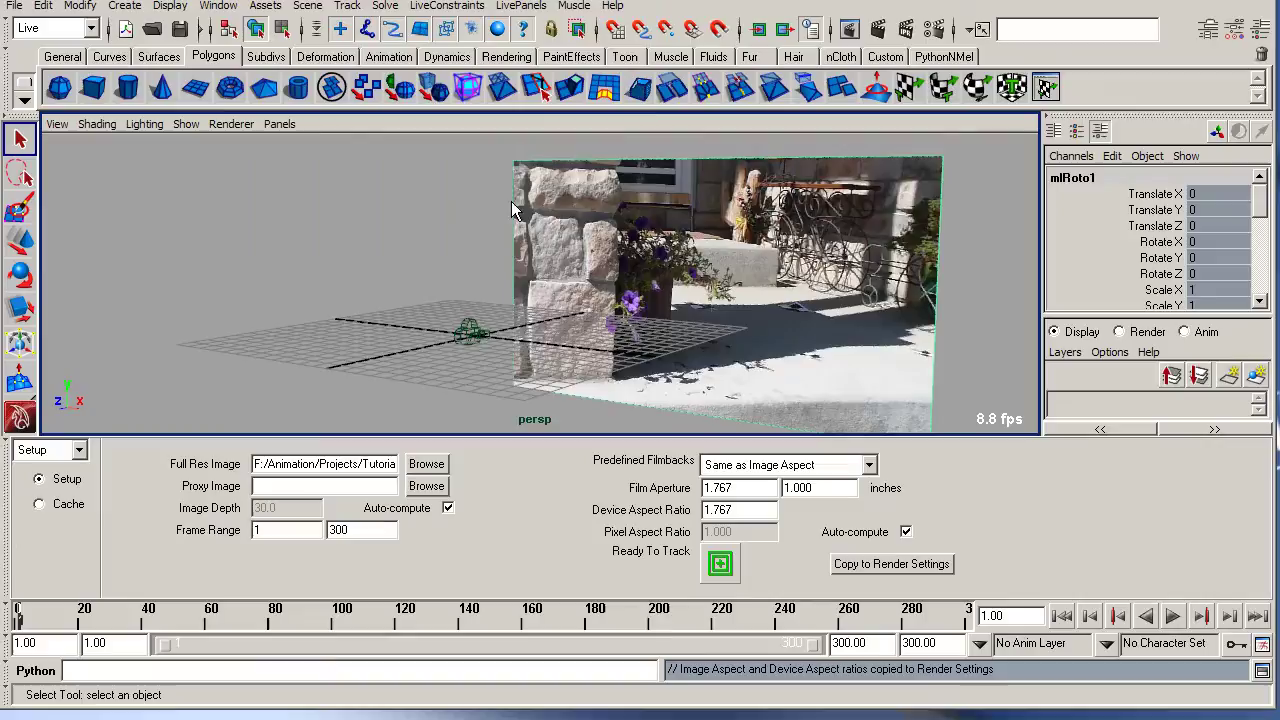
Save the scene as Spider_working in the project's scenes folder.
key(ctrl+s)
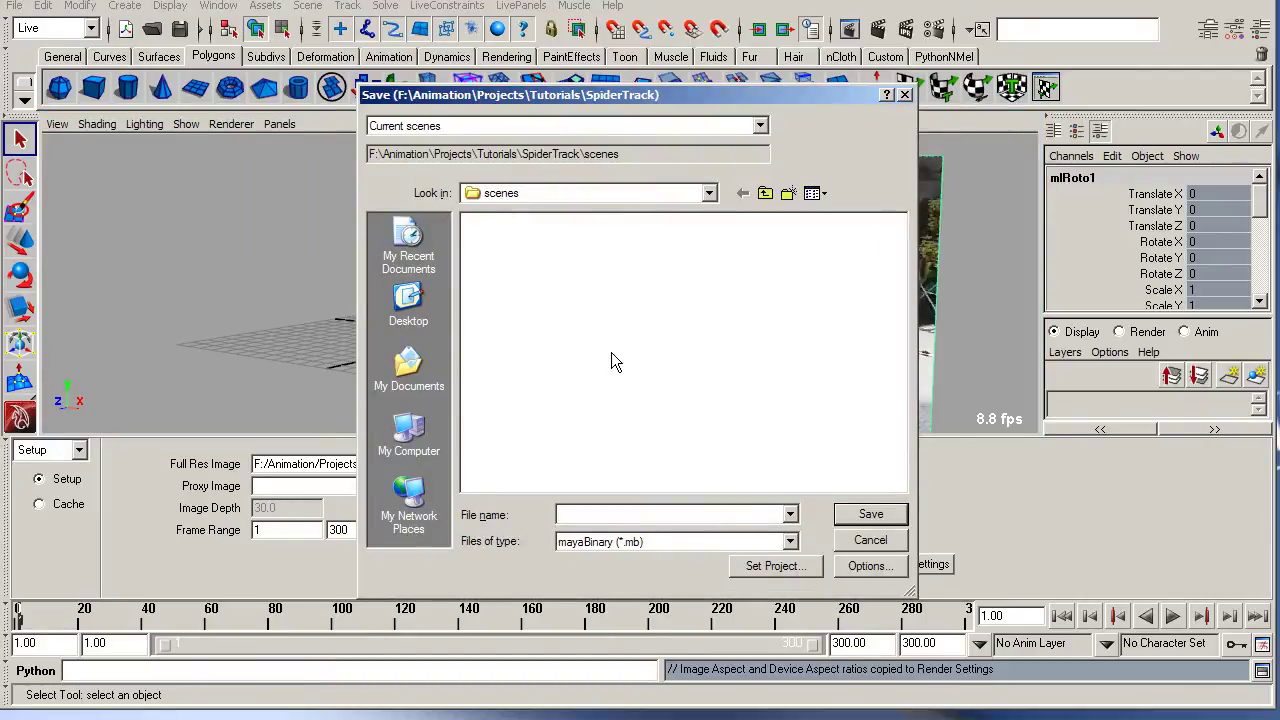
text(Spider_working)
key(Return)
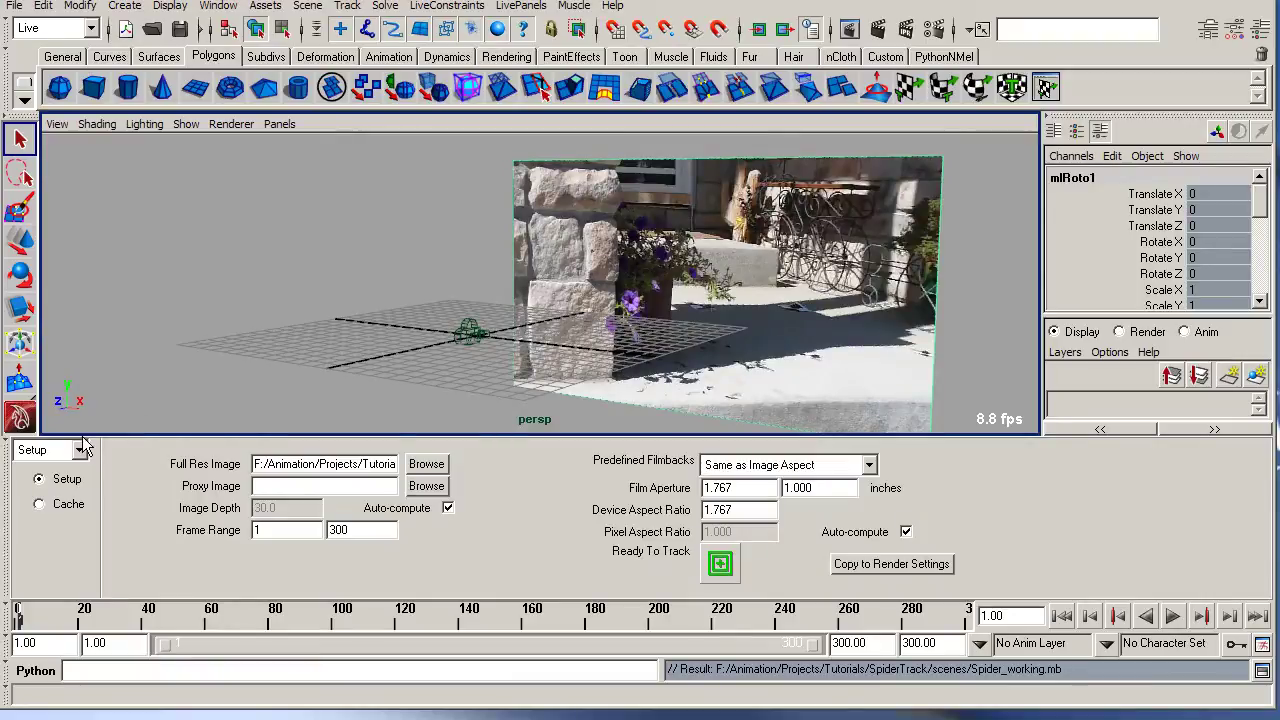
Switch the matchmove controls to Track and place a tracking point on the small dark mark at the shadow's edge on the patio.
click(80, 451)
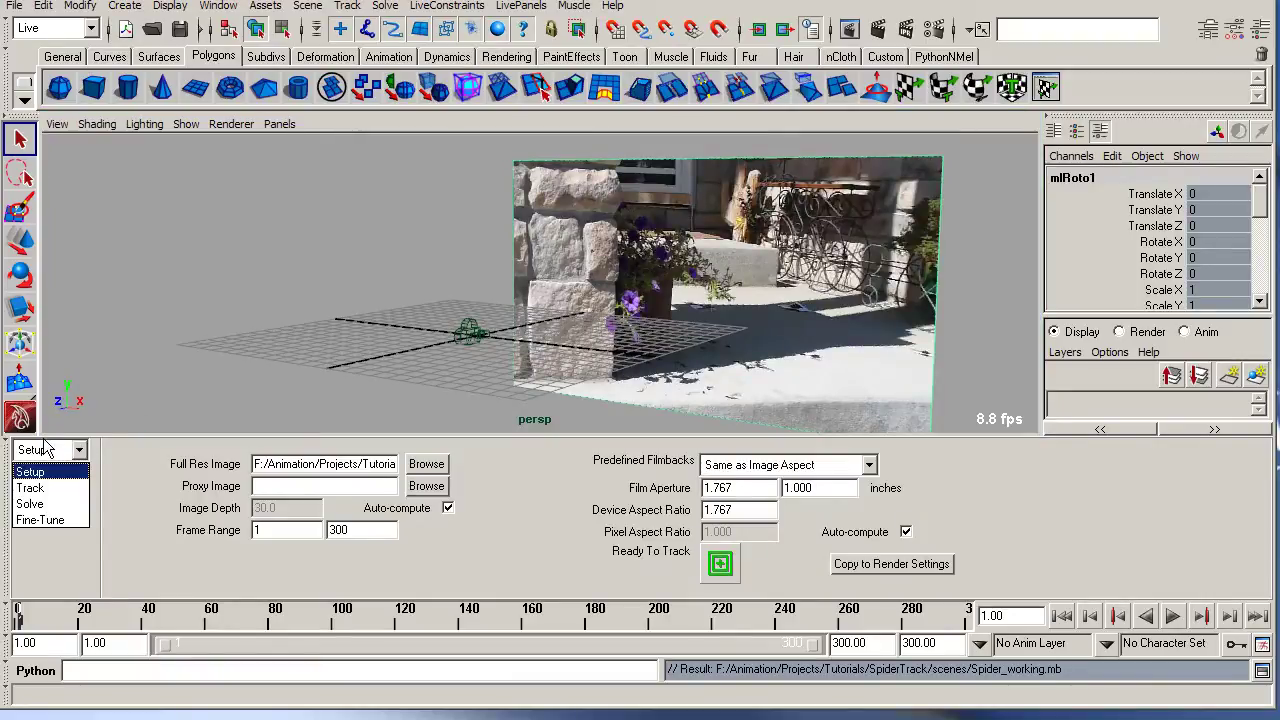
click(42, 490)
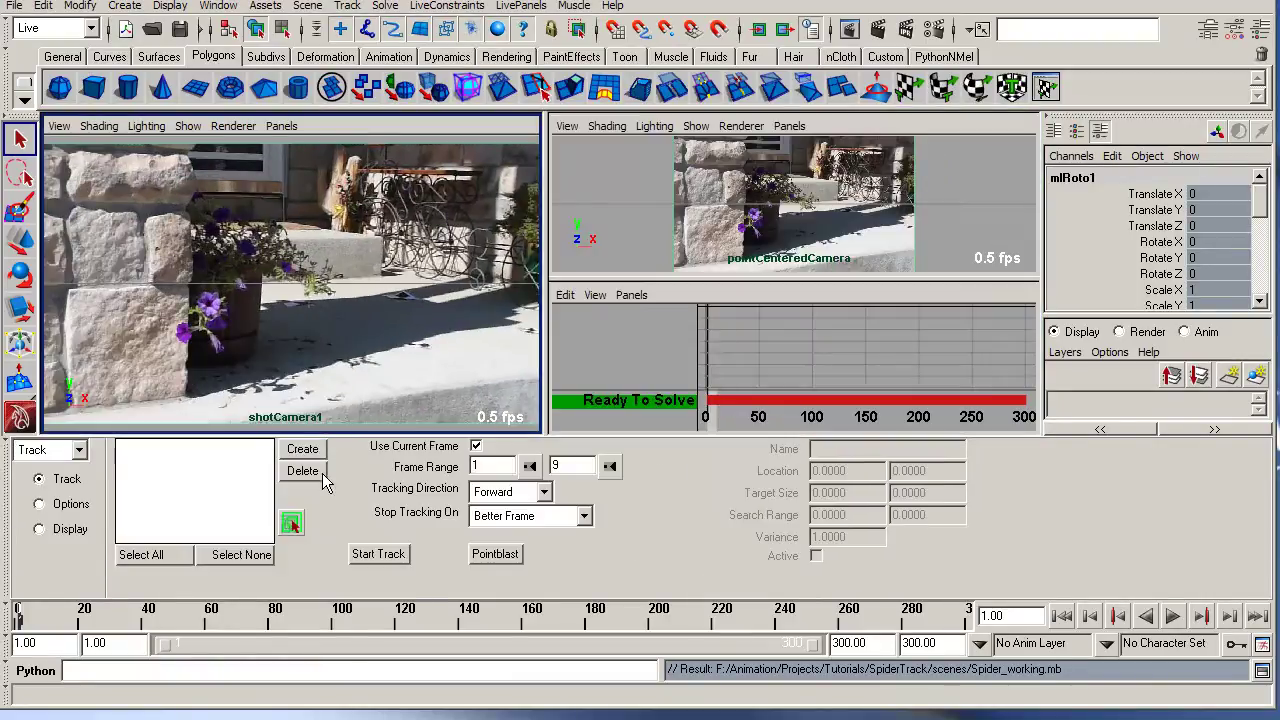
click(290, 525)
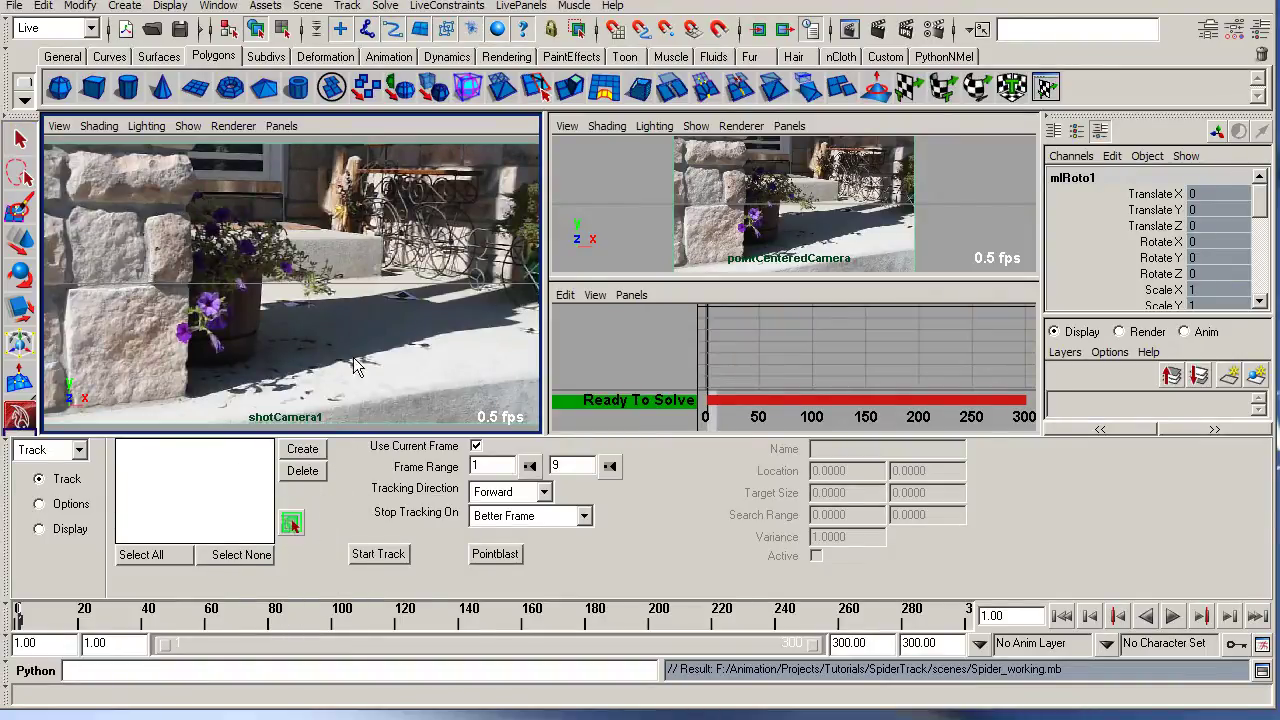
click(398, 300)
mouse_move(400, 305)
mouse_down()
mouse_move(372, 340)
mouse_move(392, 302)
mouse_move(305, 330)
mouse_move(398, 331)
mouse_move(405, 288)
mouse_move(403, 306)
mouse_up()
click(401, 305)
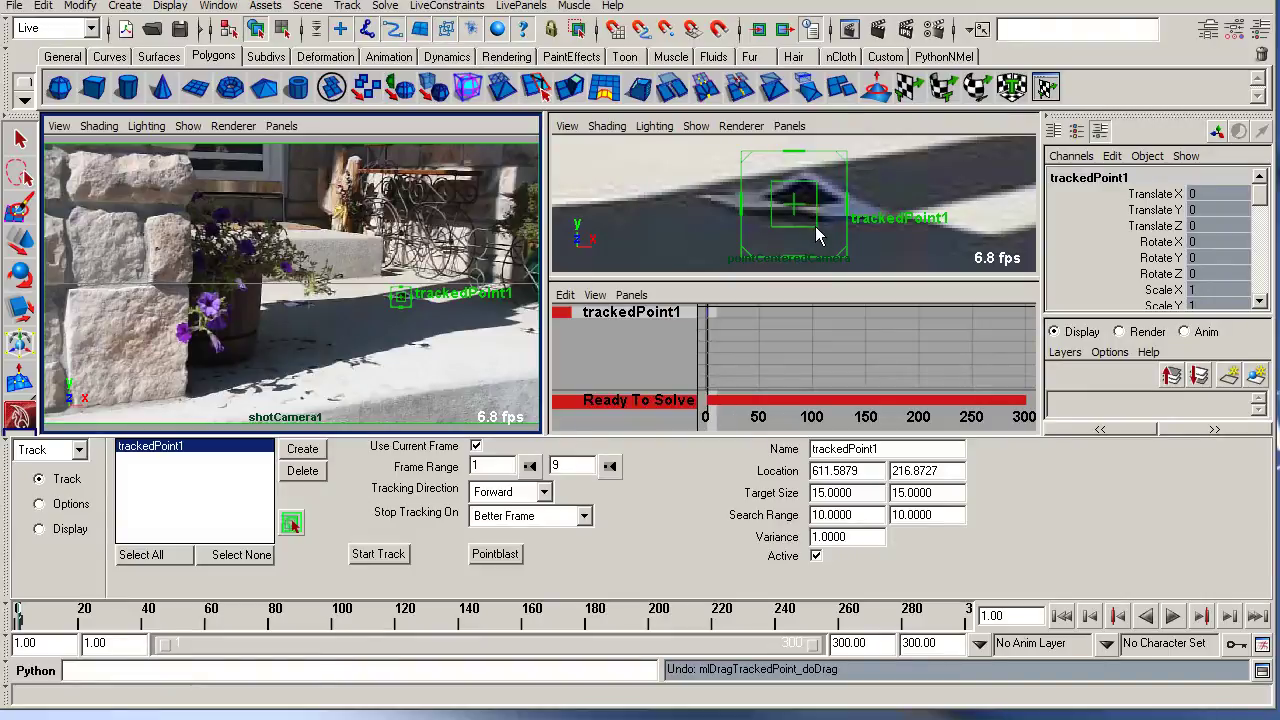
Enlarge the first tracking point's target box to about 68 by 19 and center it on the dark mark, with a search range of about 14.6 by 10.7.
alt+right_drag(815, 228, 883, 231)
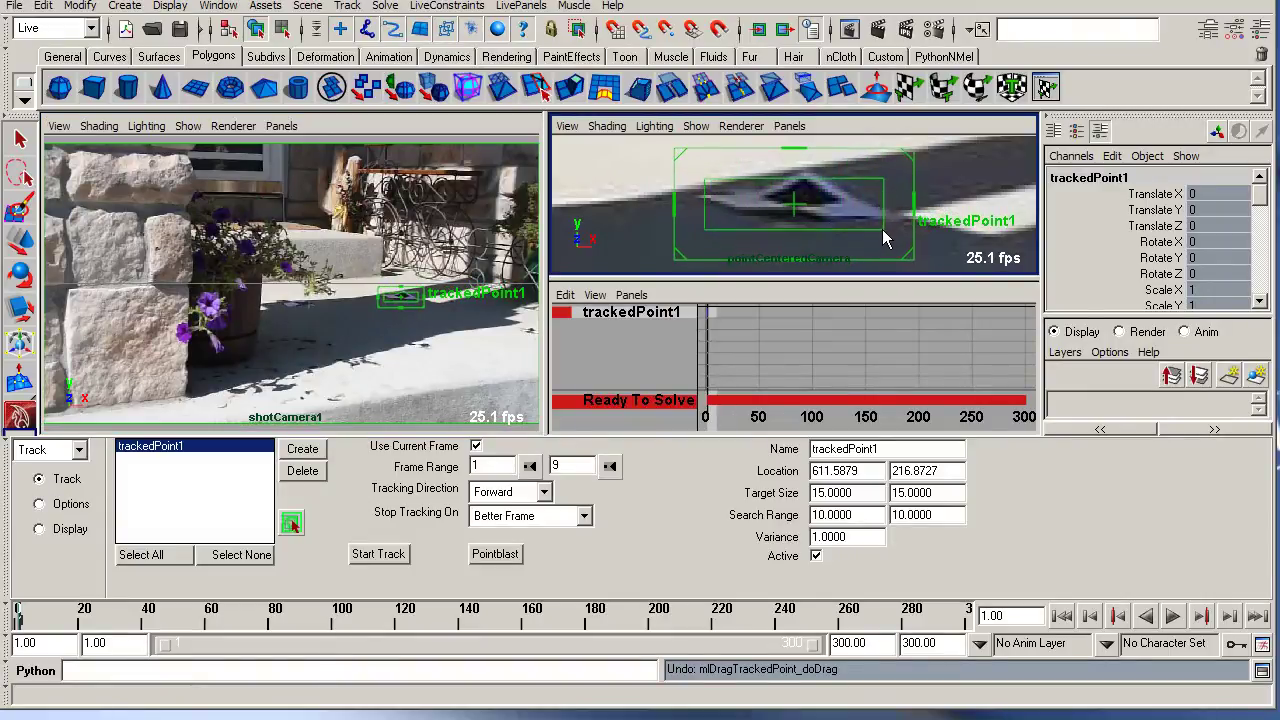
drag(883, 237, 923, 271)
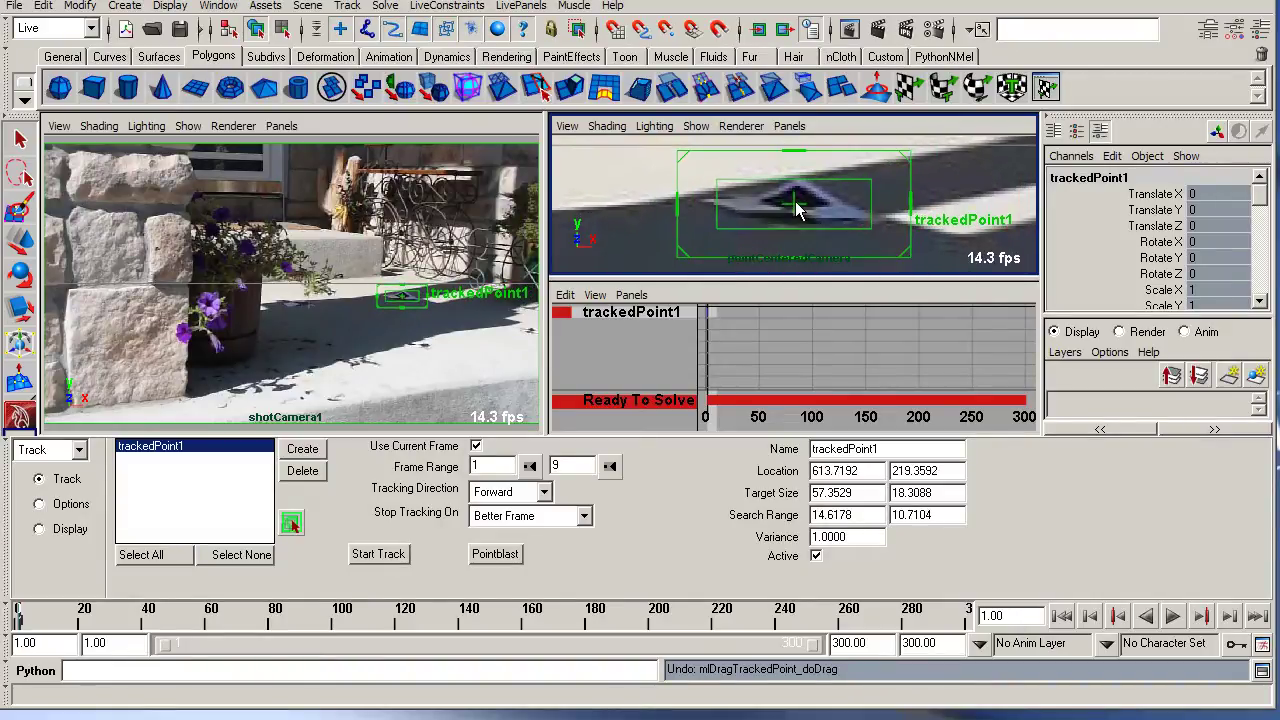
drag(792, 206, 793, 205)
drag(875, 228, 886, 230)
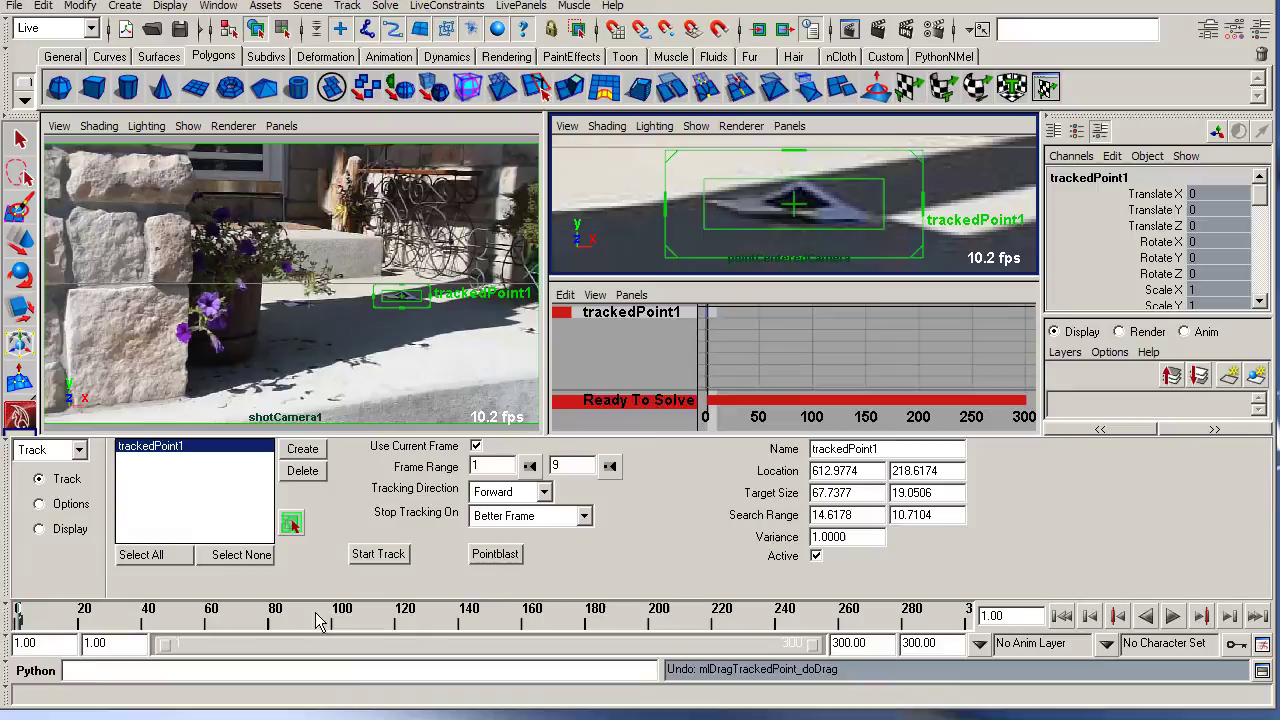
Set the tracking direction to Bidirectional and turn off Make Movie in the tracking options, leaving Update Behavior at None.
click(545, 494)
click(528, 548)
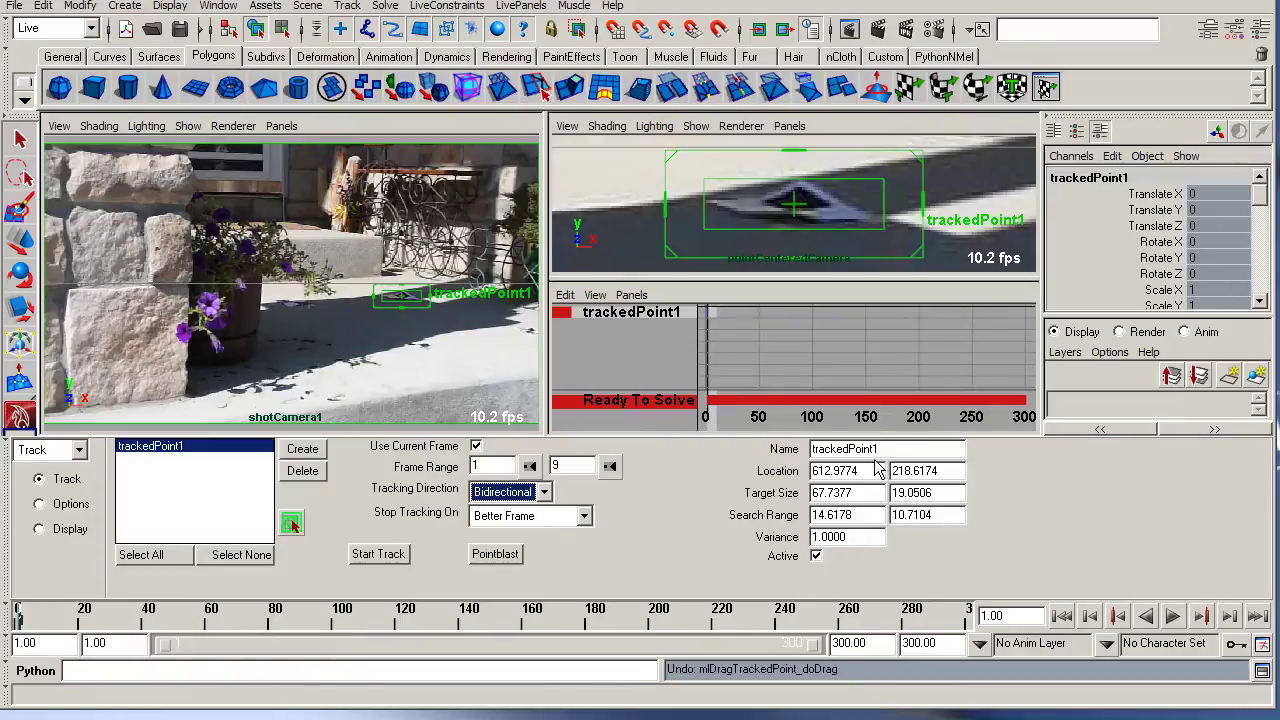
click(40, 505)
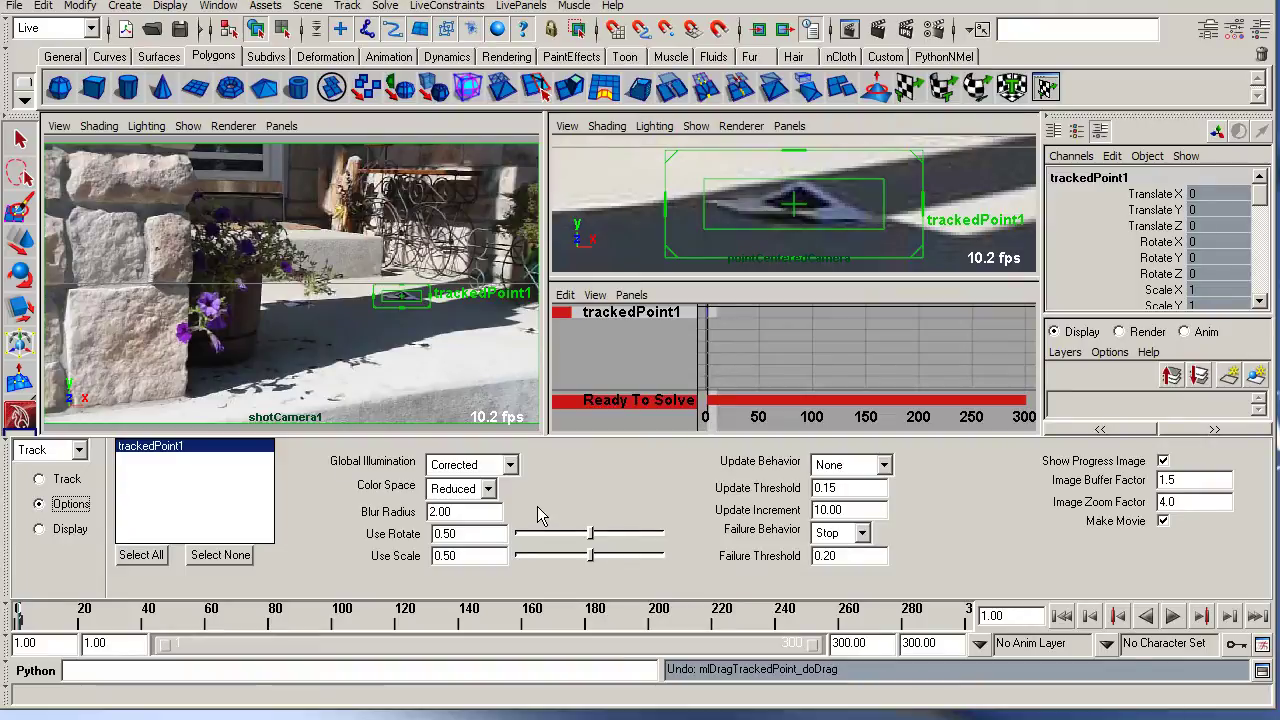
drag(464, 520, 428, 517)
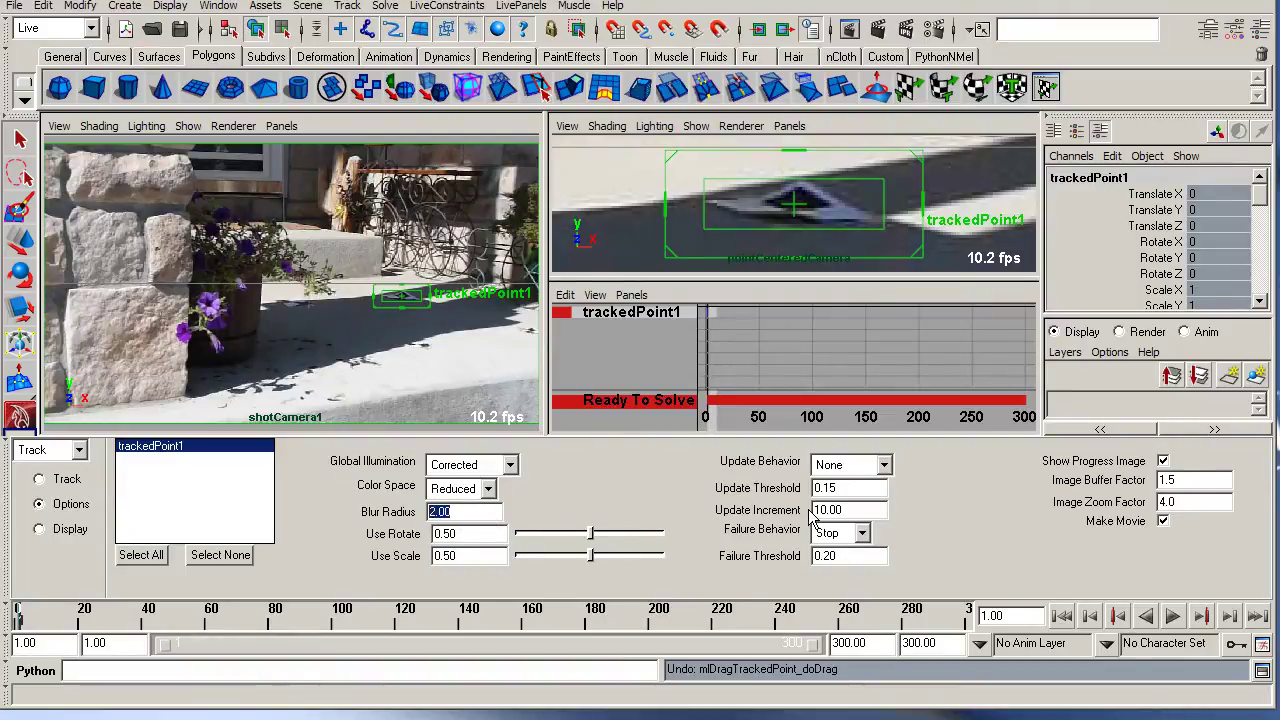
click(870, 490)
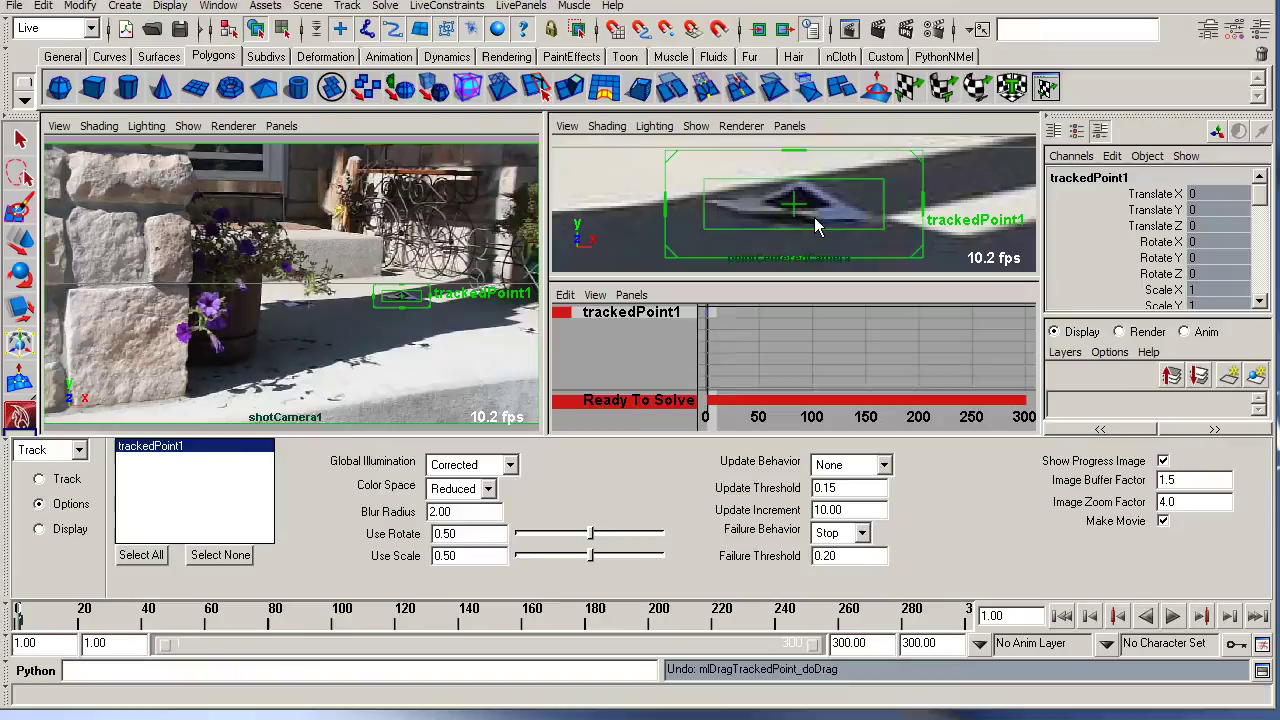
click(885, 467)
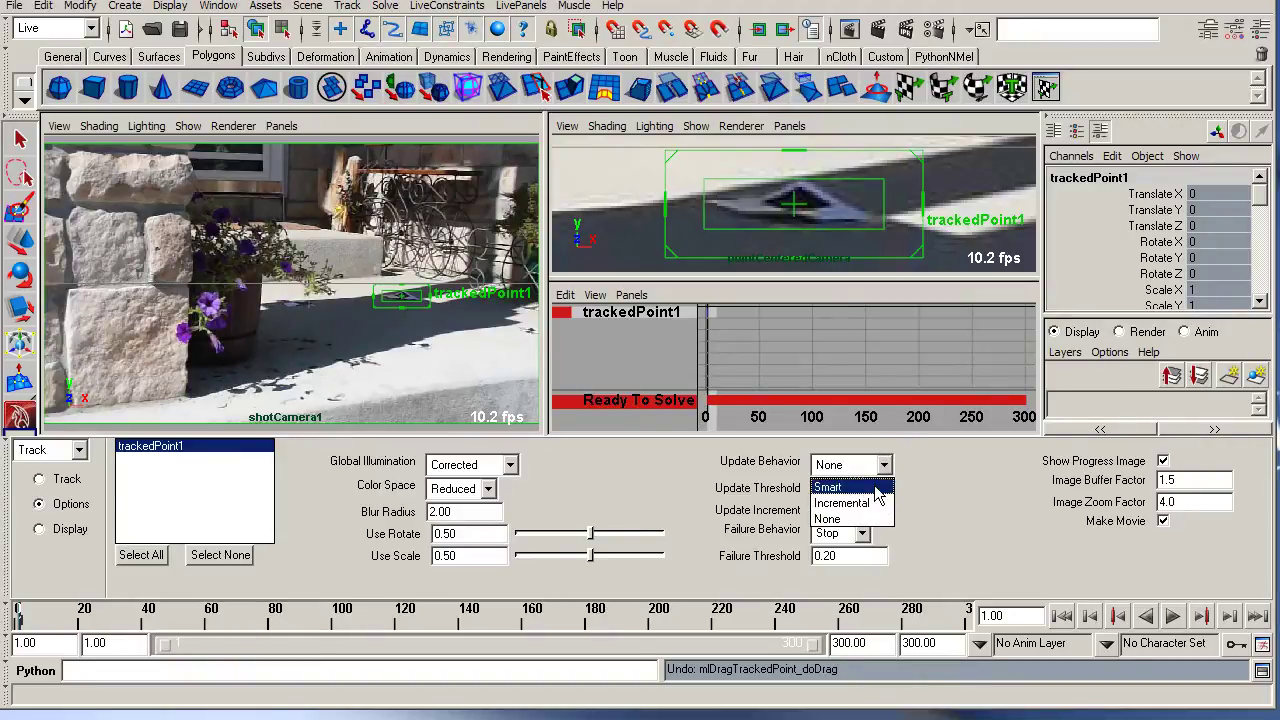
click(876, 519)
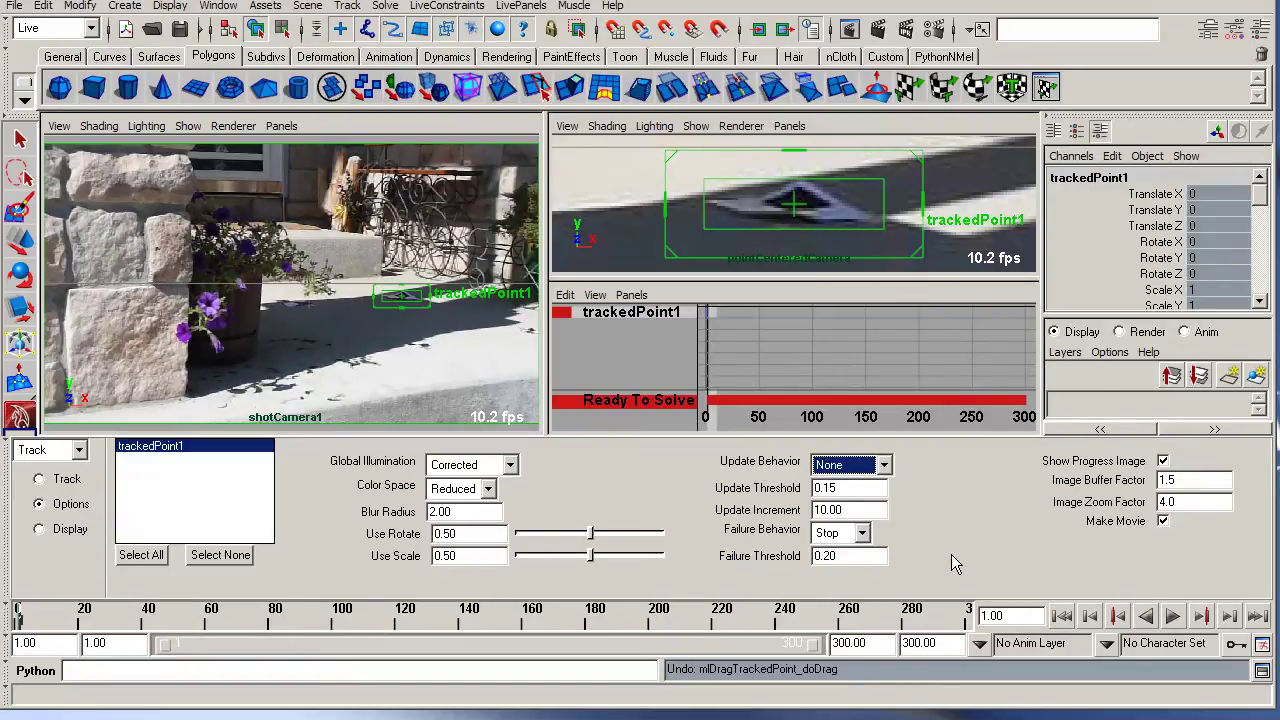
click(1163, 521)
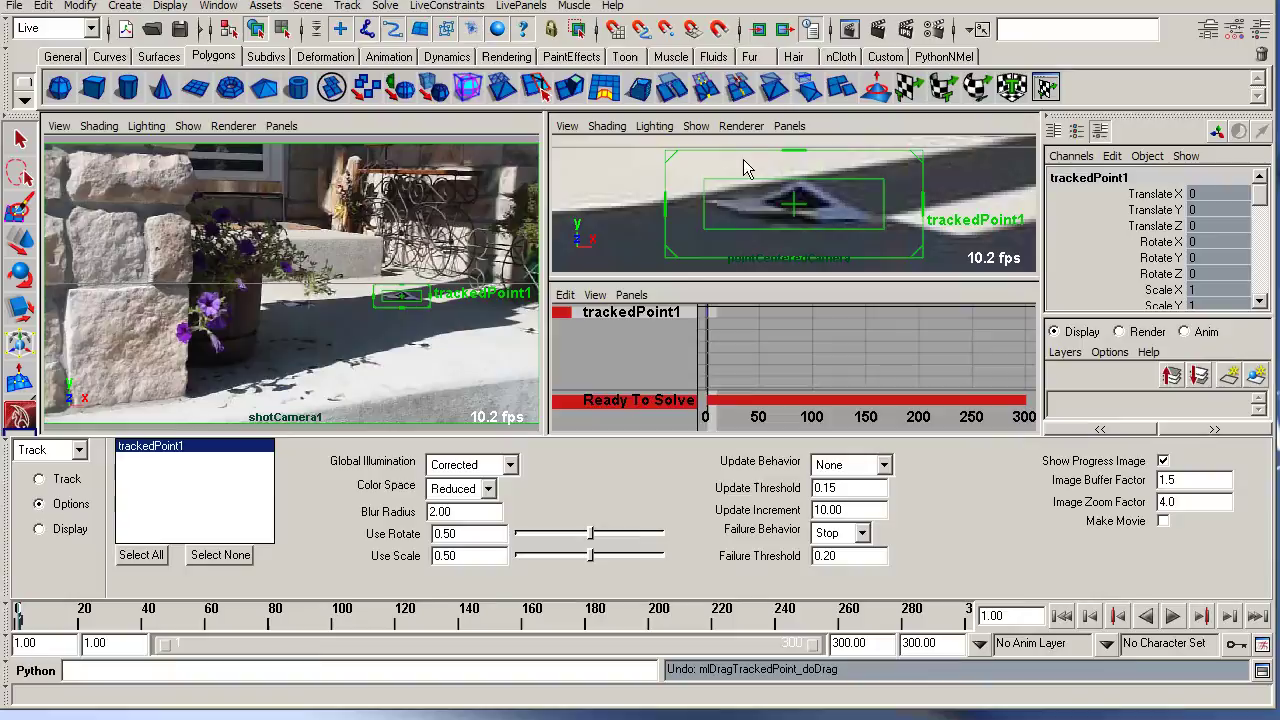
click(45, 480)
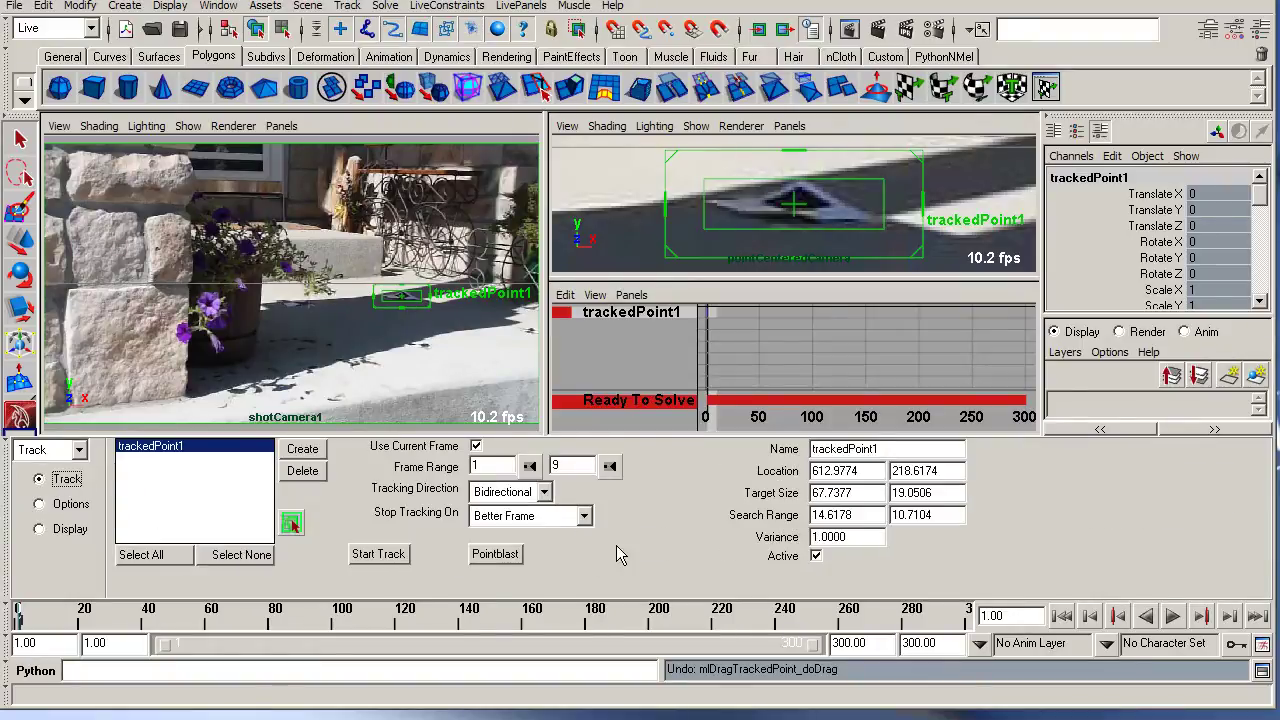
Track the first point through the footage and briefly play back the shot.
click(979, 140)
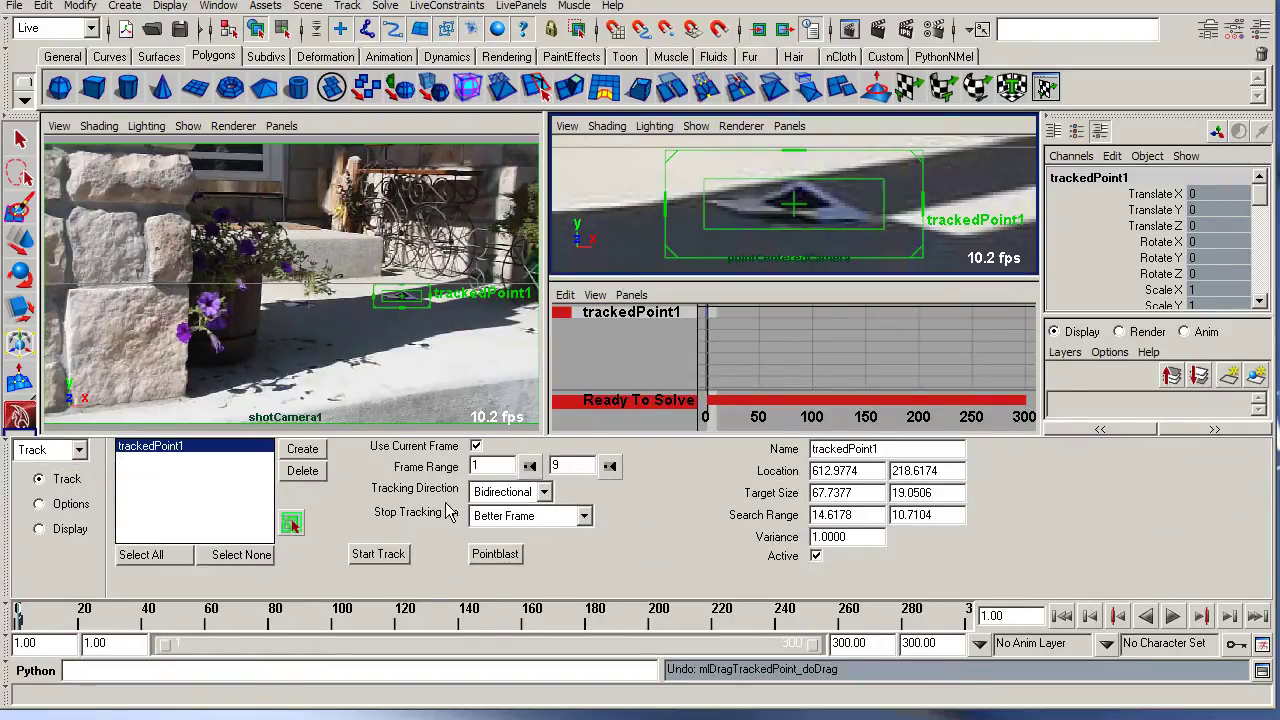
click(380, 554)
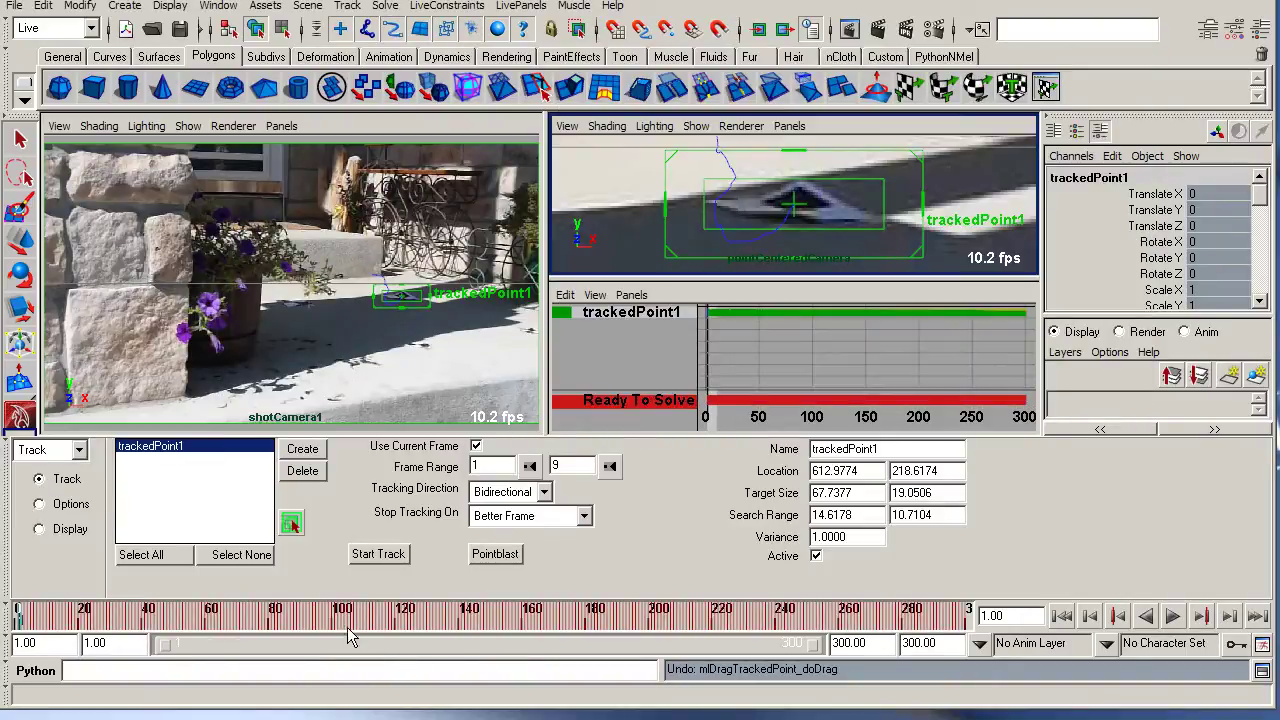
key(alt+v)
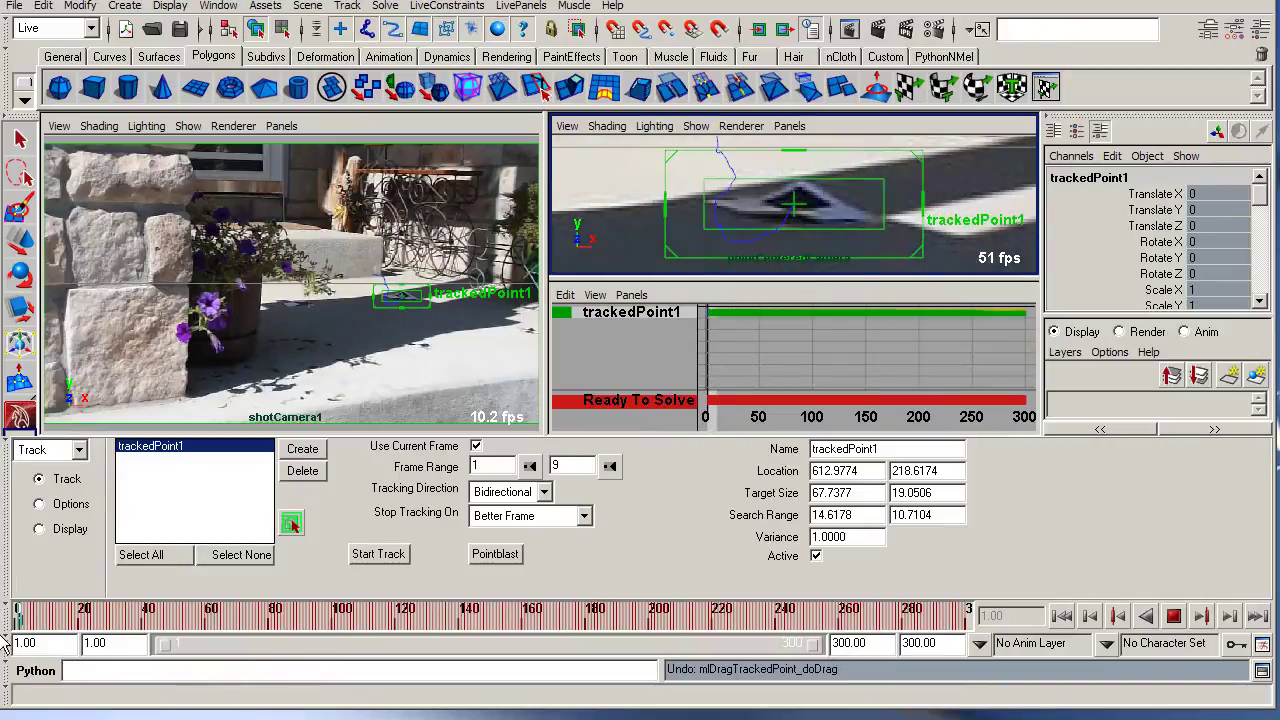
key(alt+v)
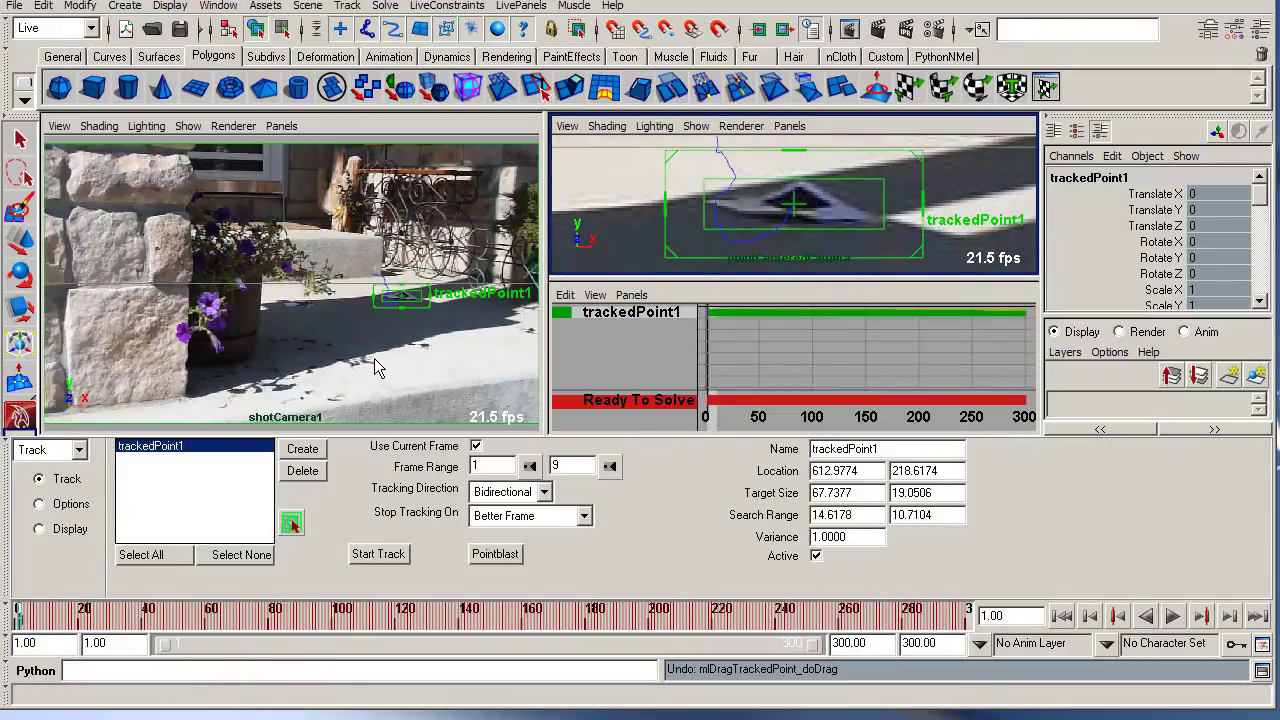
Place a second point on the dark speck in the sunlit patio area, widen its target to about 45 by 15, and track it.
click(418, 346)
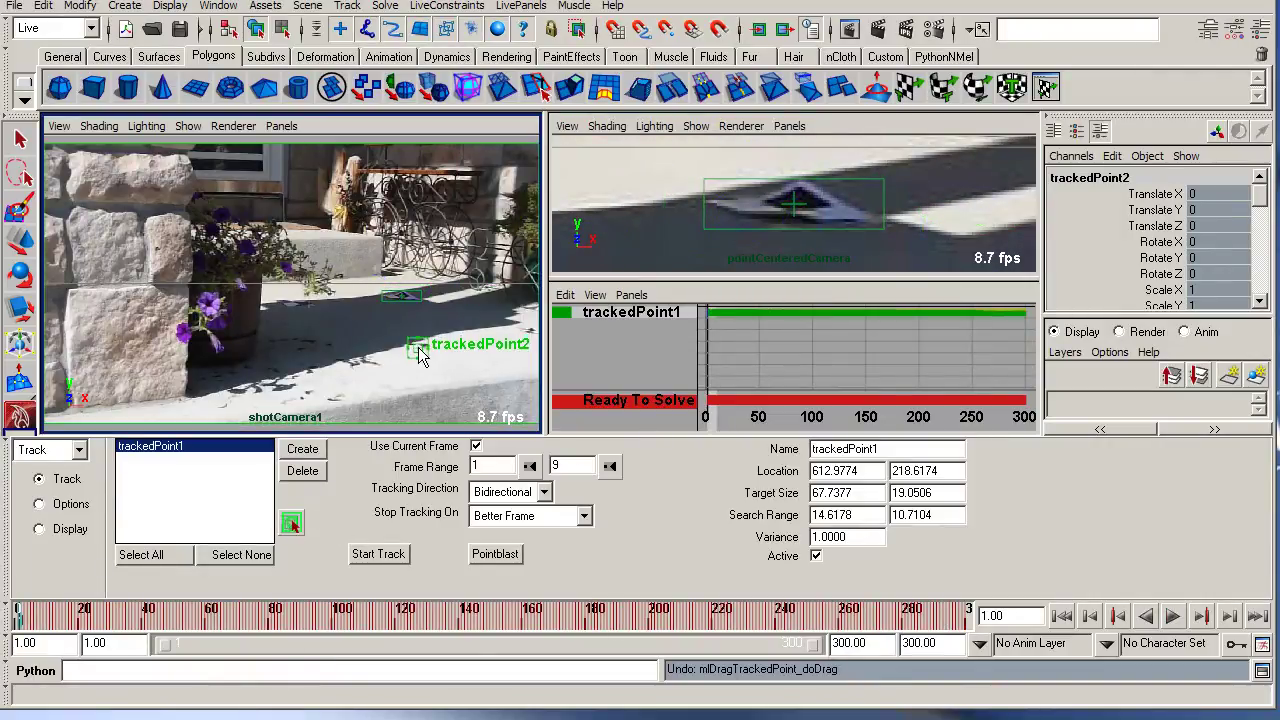
mouse_move(813, 232)
mouse_down()
mouse_move(830, 220)
mouse_move(798, 214)
mouse_up()
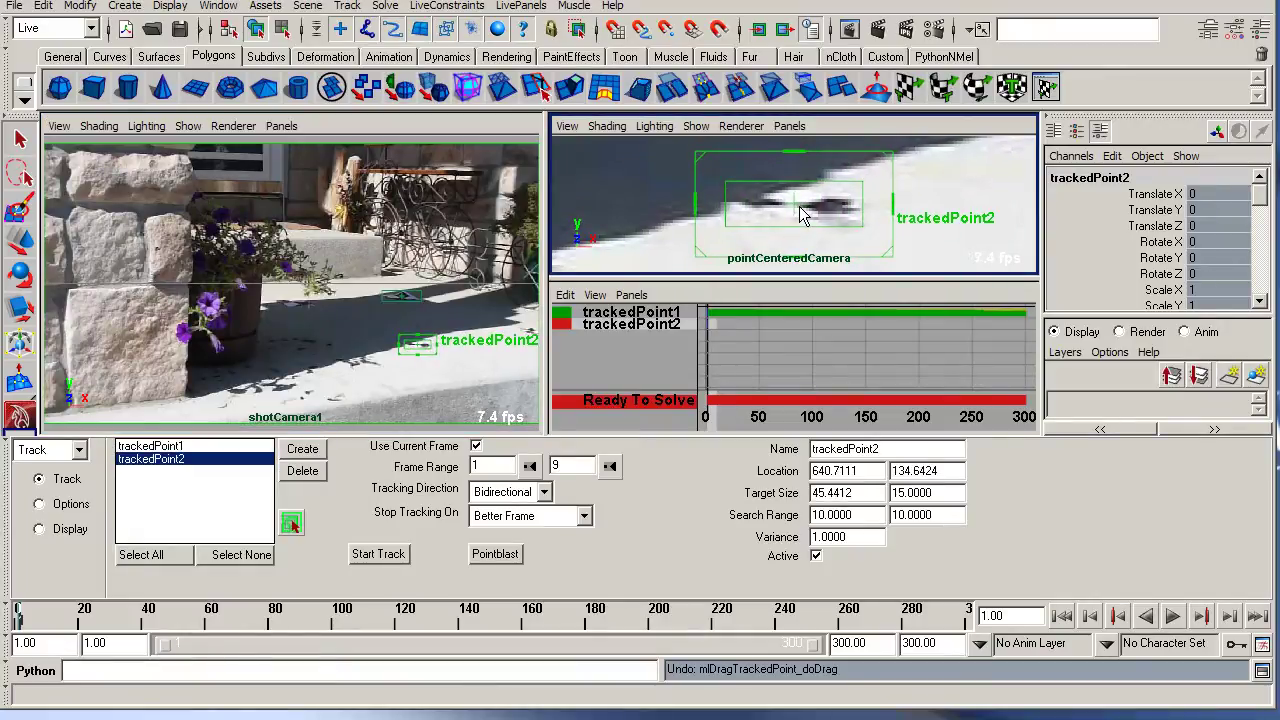
click(378, 554)
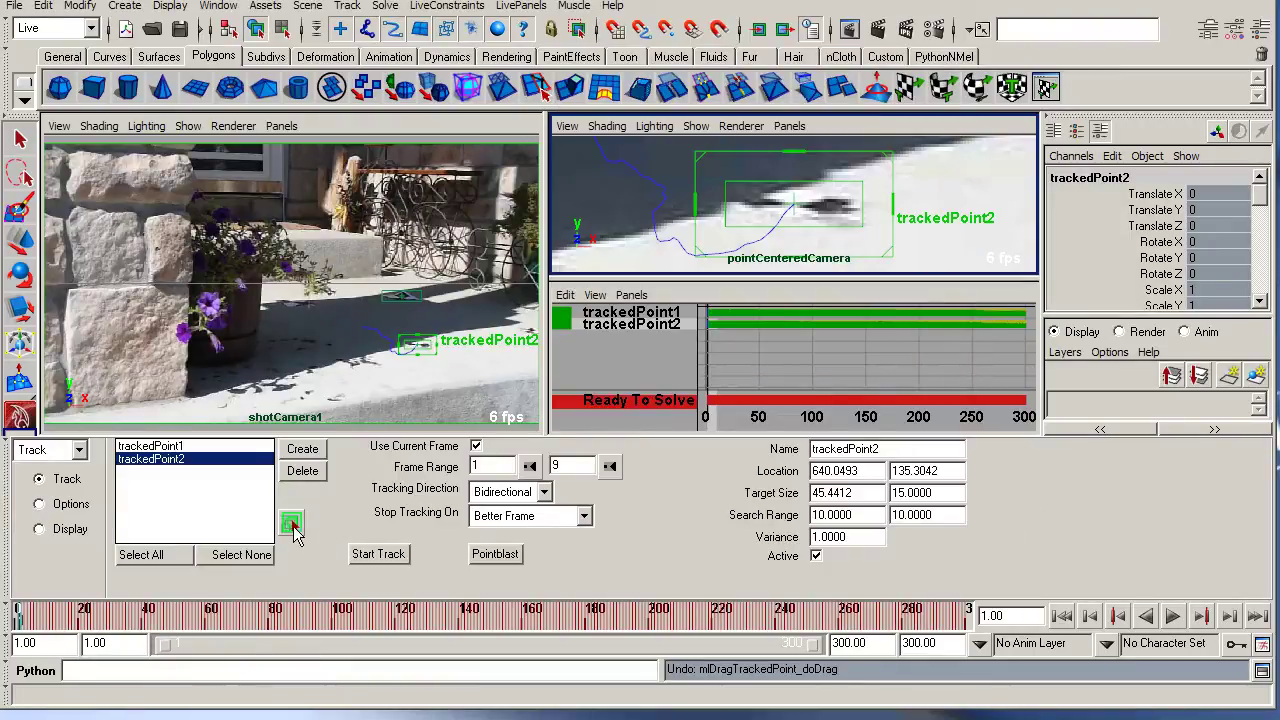
Add a third point at the shadow's edge beside the flower barrel, enlarge its target to about 61 by 18, and track it.
click(295, 307)
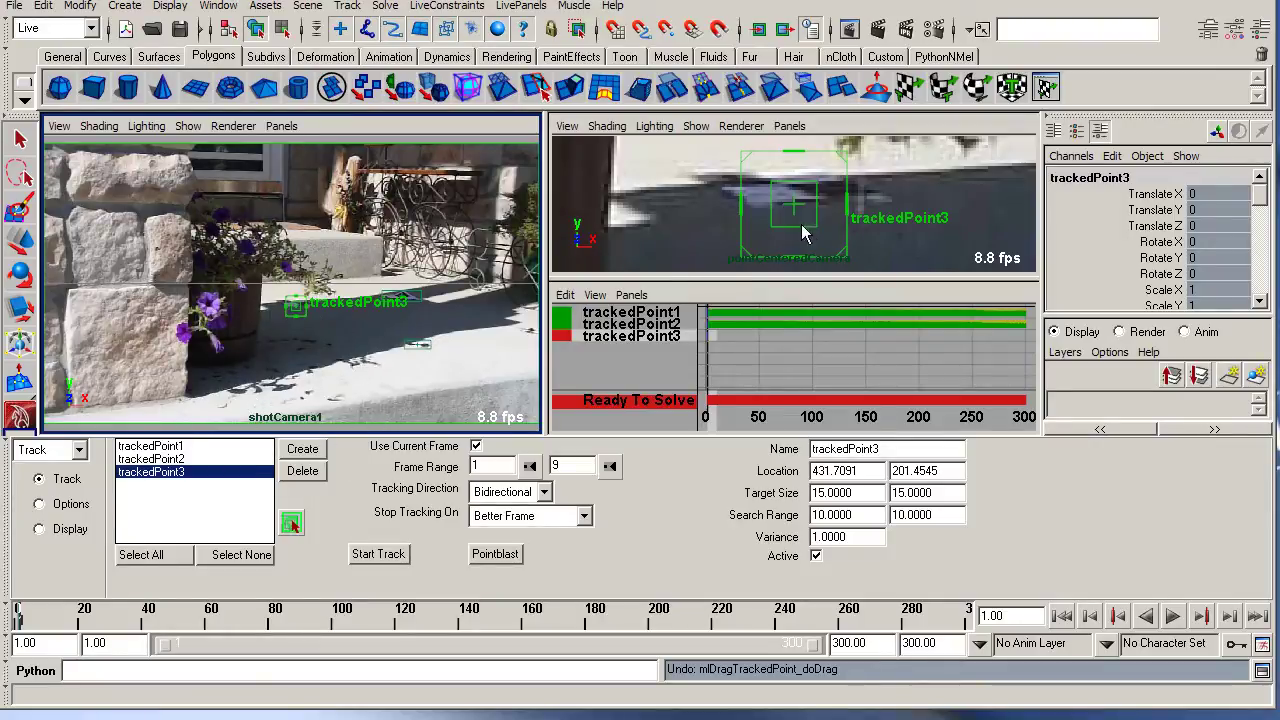
drag(803, 233, 796, 207)
click(378, 553)
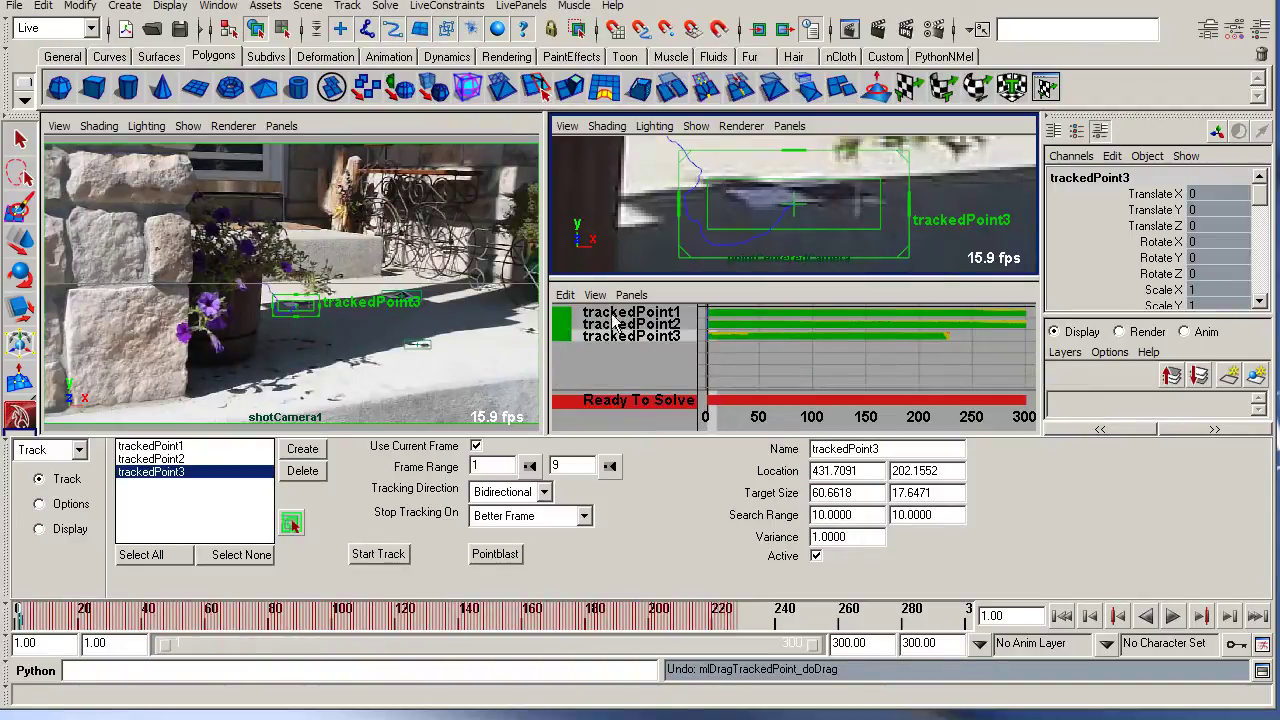
Delete the third point's track data from frame 221 to 236 and scrub back through the earlier footage.
click(343, 410)
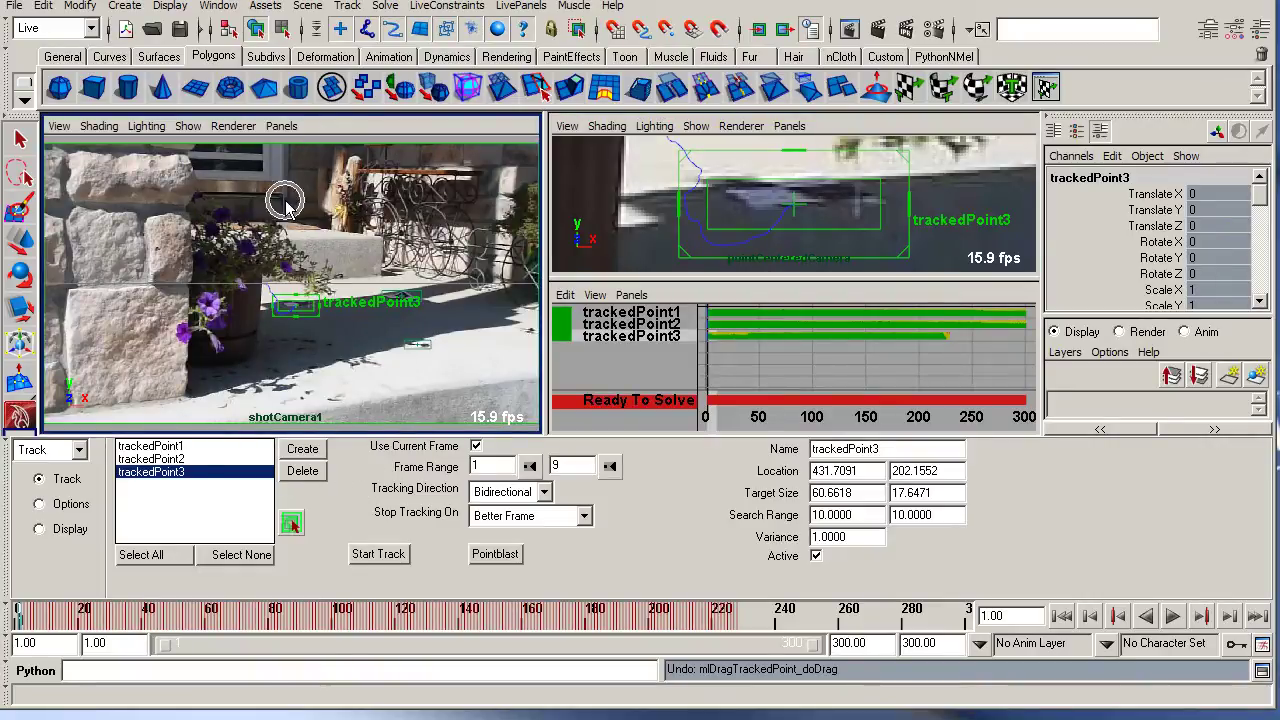
click(890, 128)
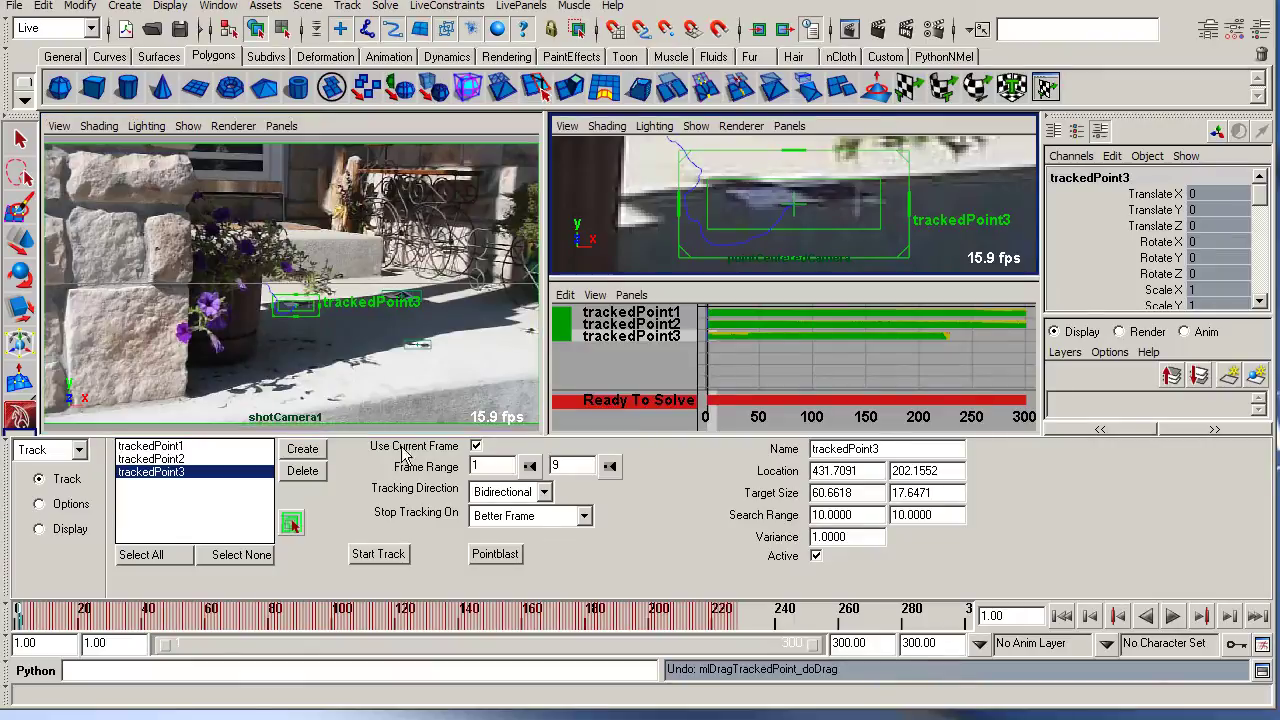
drag(28, 622, 720, 625)
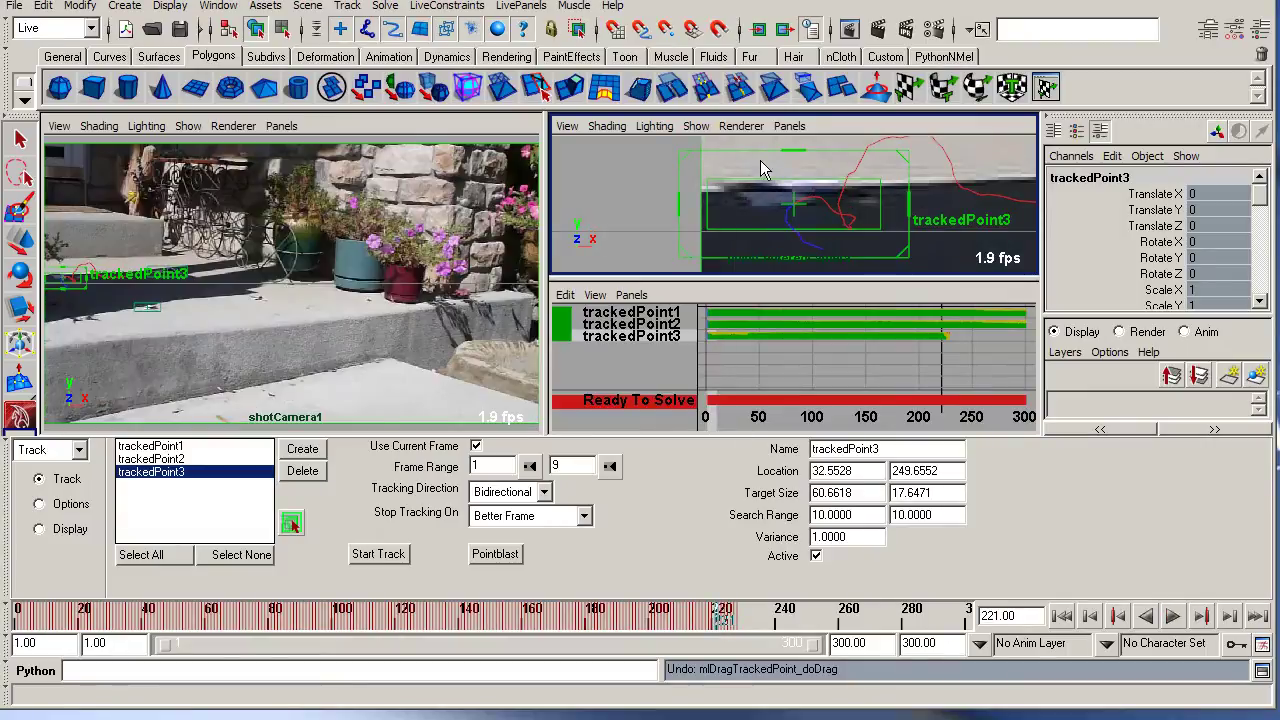
click(822, 322)
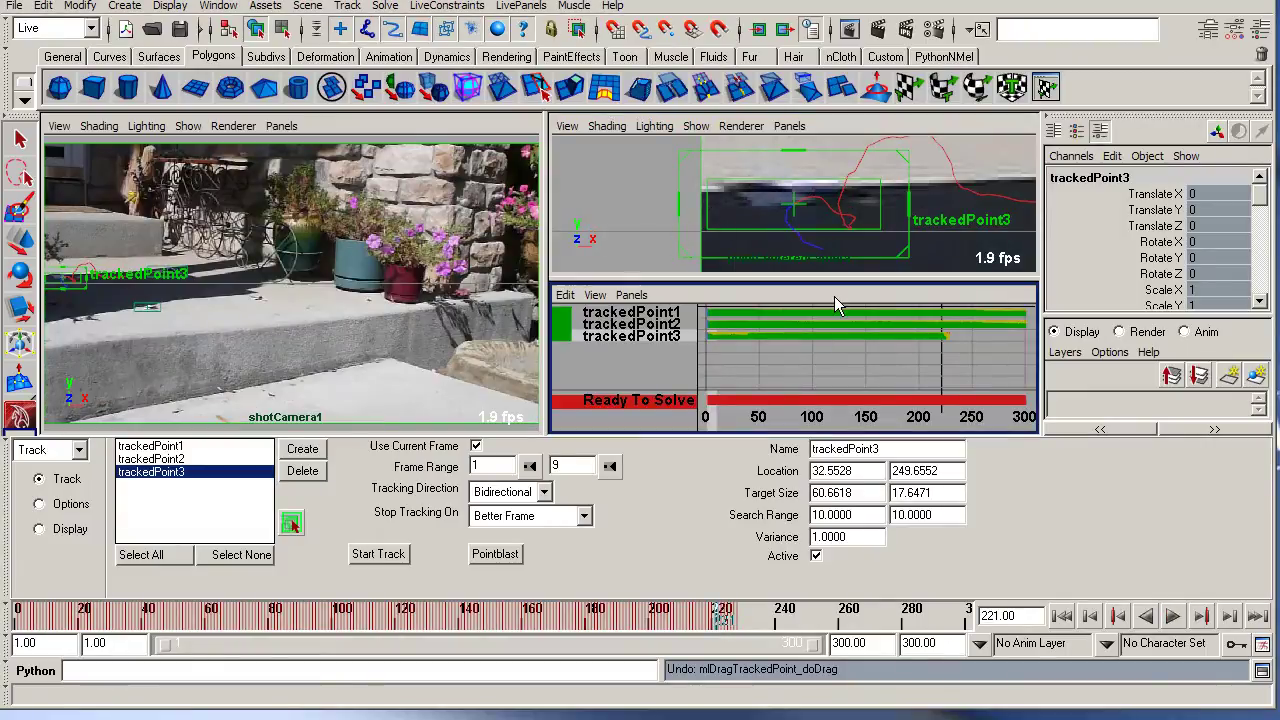
alt+right_drag(868, 357, 797, 356)
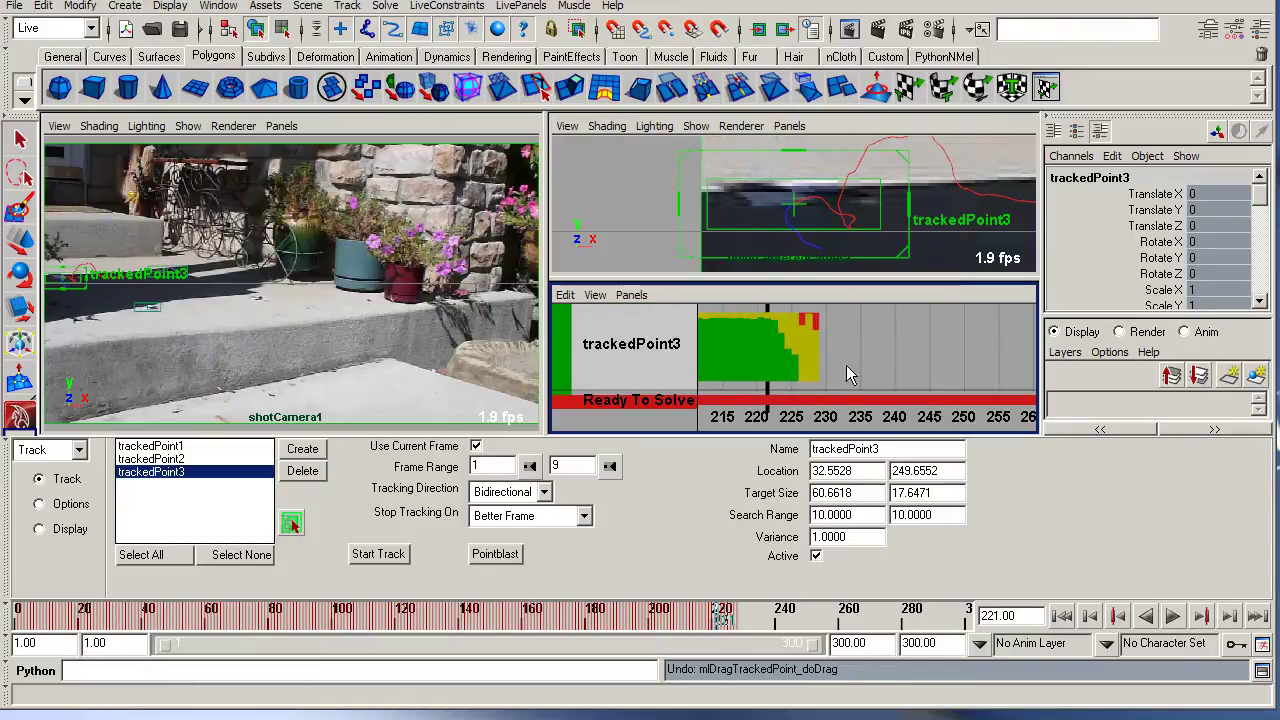
drag(871, 323, 770, 390)
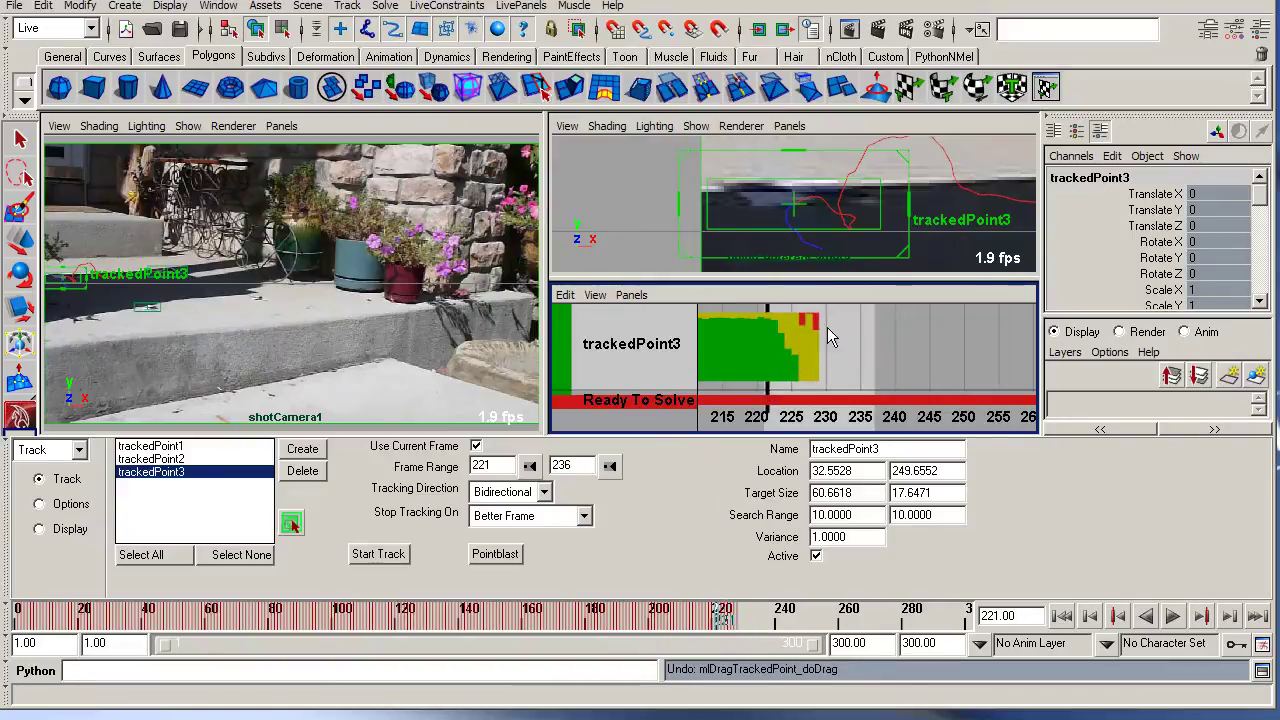
right_click(793, 355)
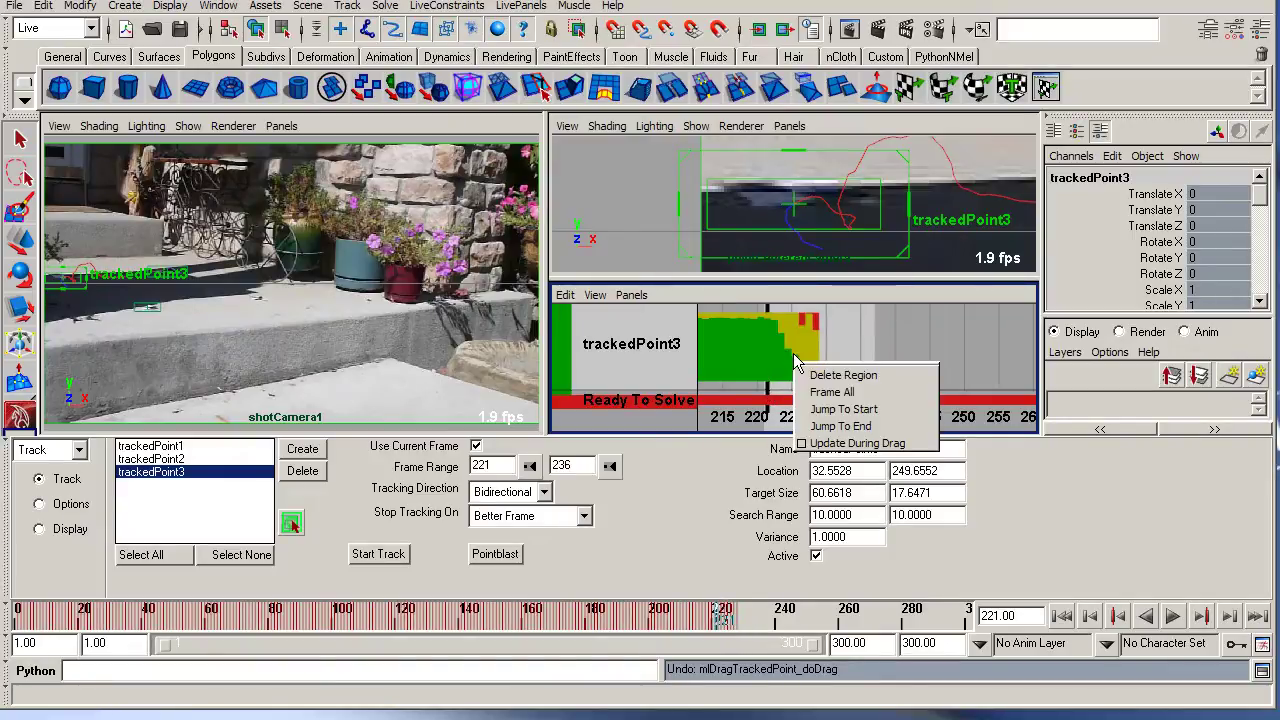
click(812, 372)
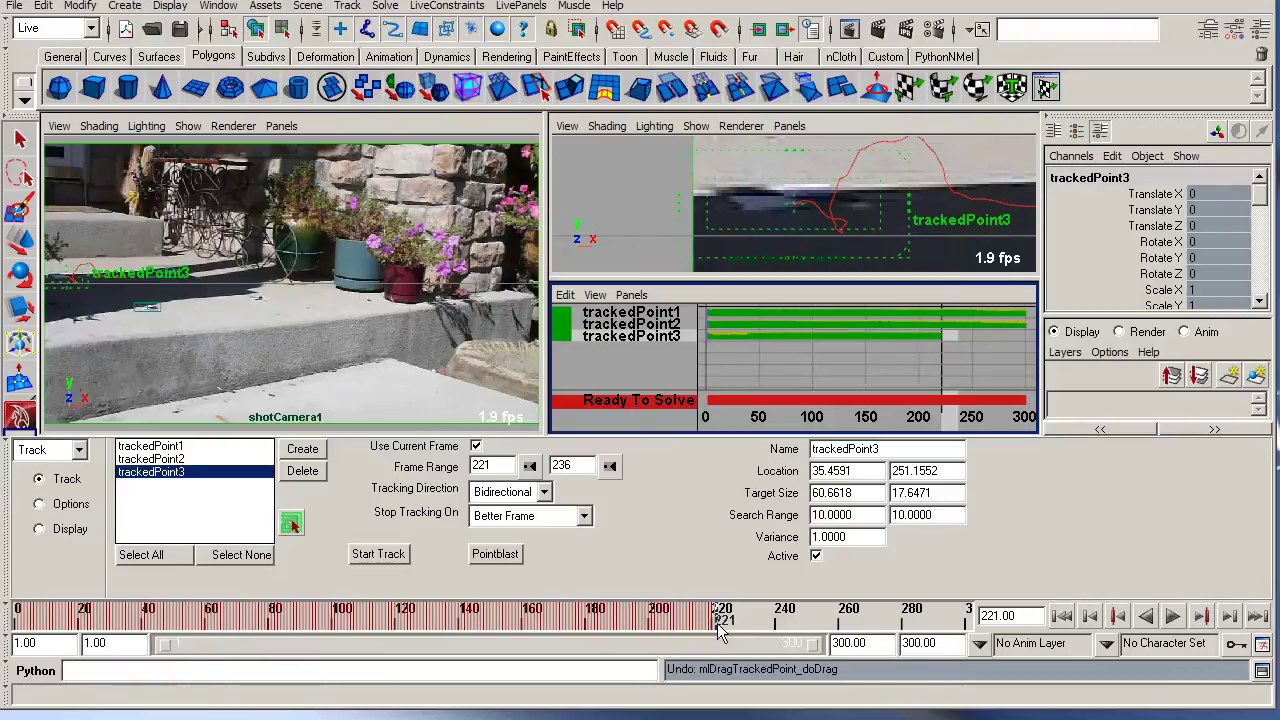
drag(722, 628, 625, 628)
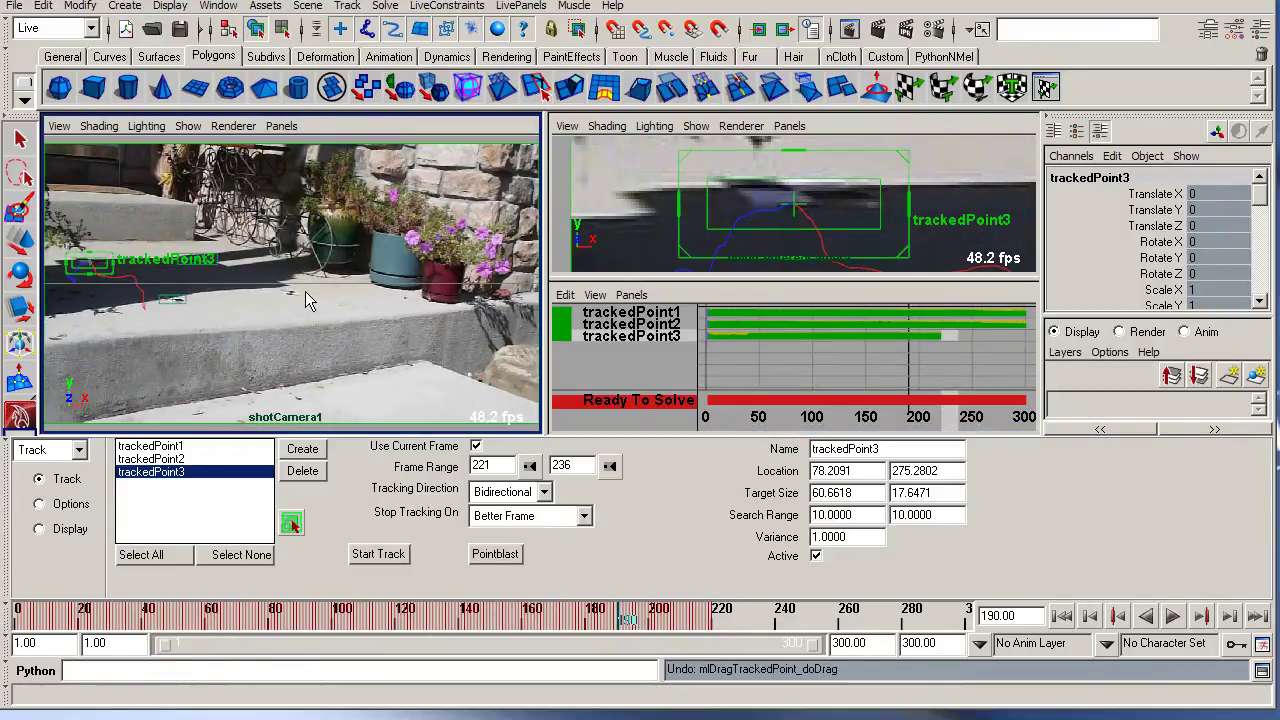
drag(487, 630, 342, 628)
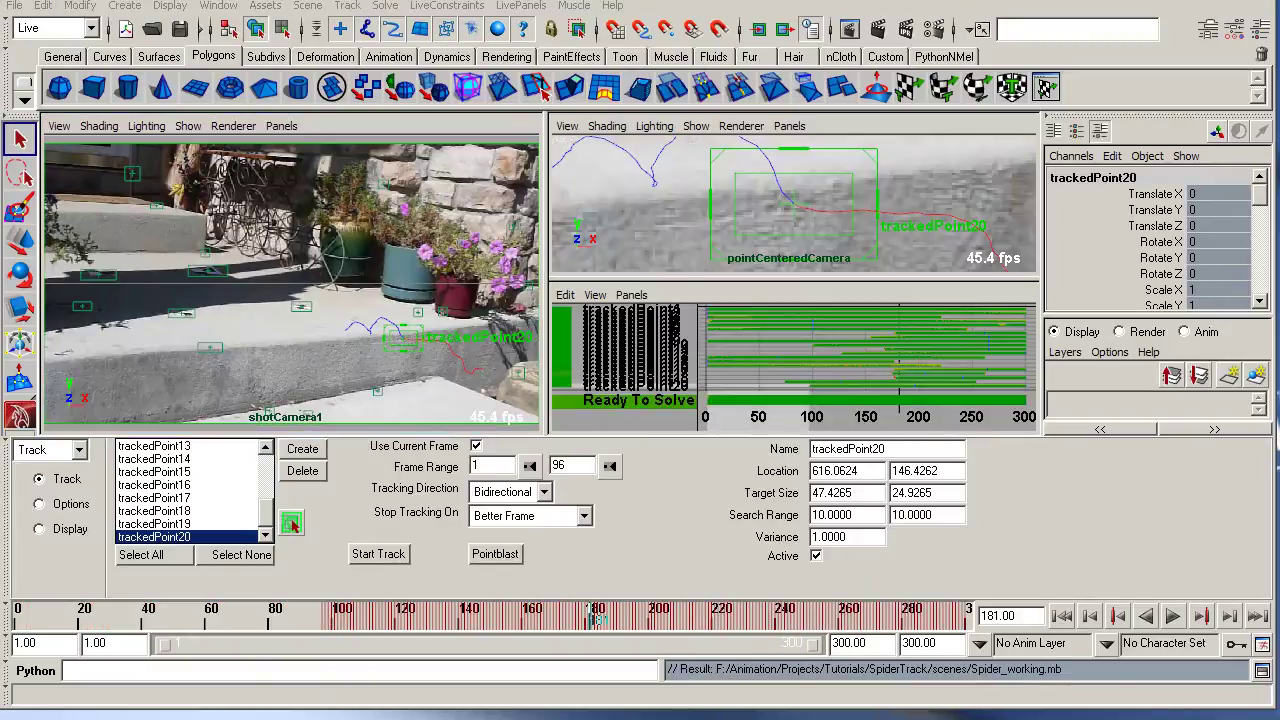
Enlarge the shotCamera1 view, clear the selection, and scrub and play the footage to review all tracking points.
click(443, 168)
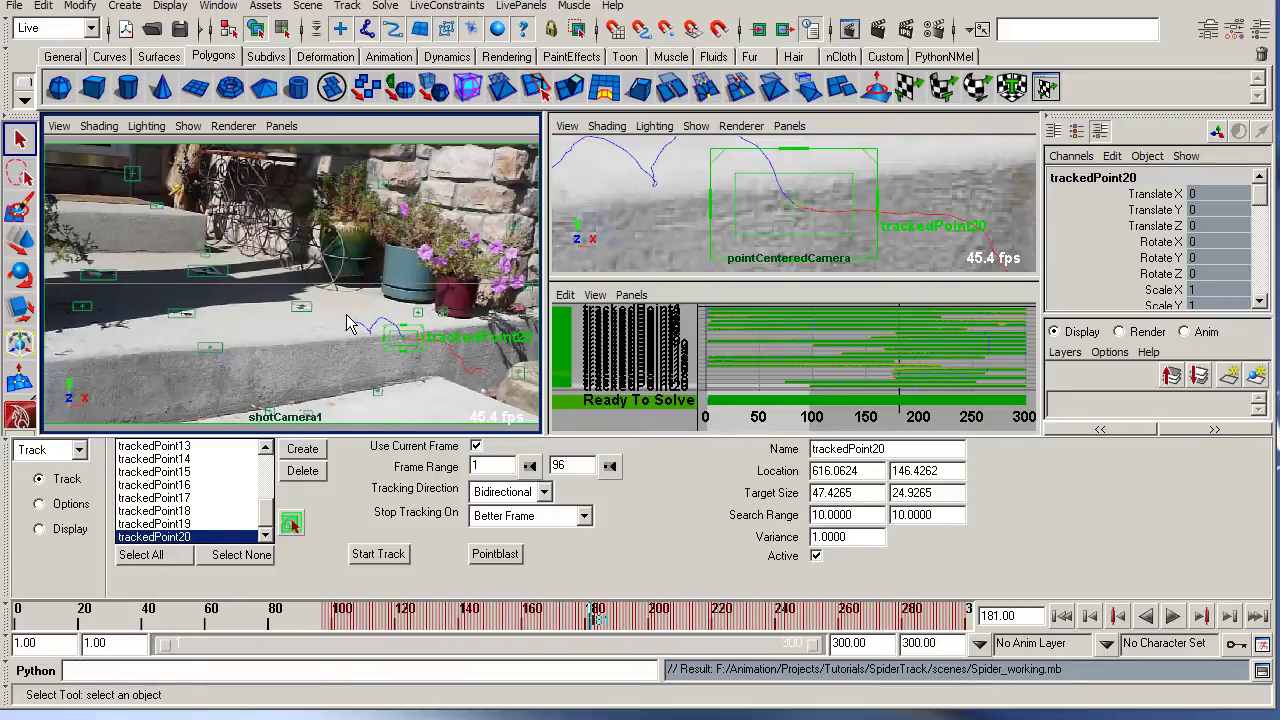
key(space)
click(849, 351)
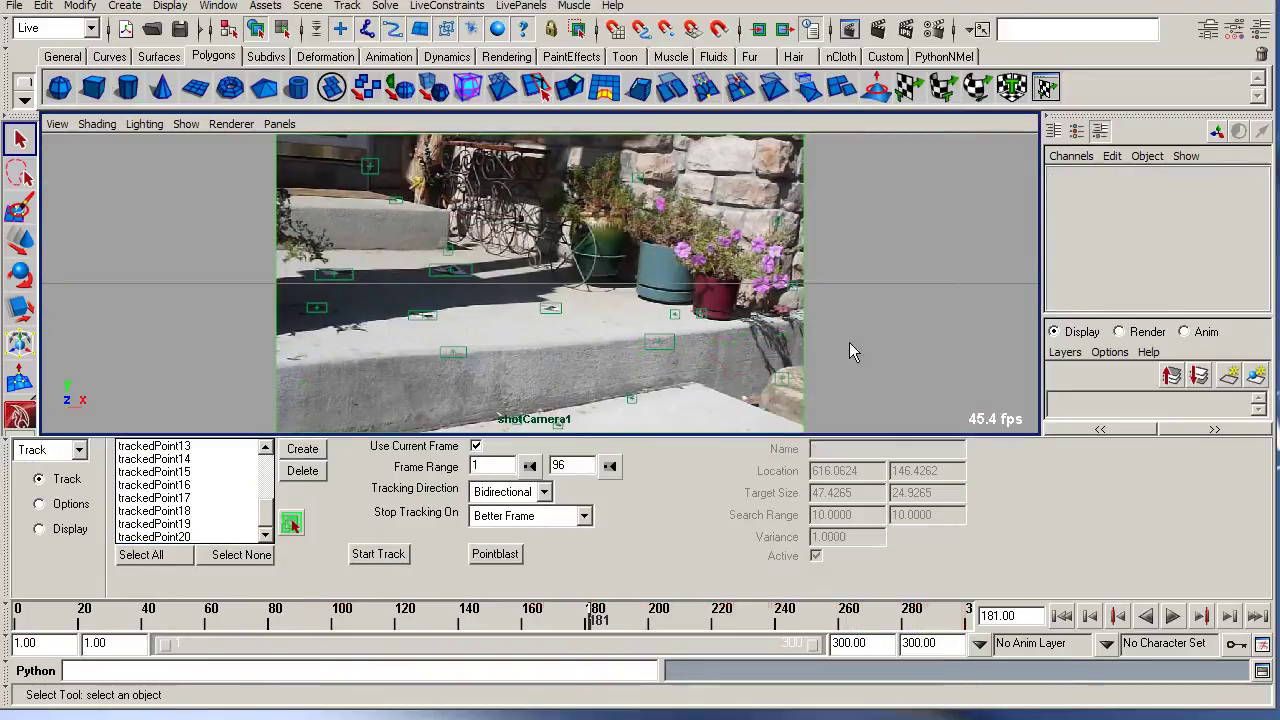
drag(597, 620, 242, 620)
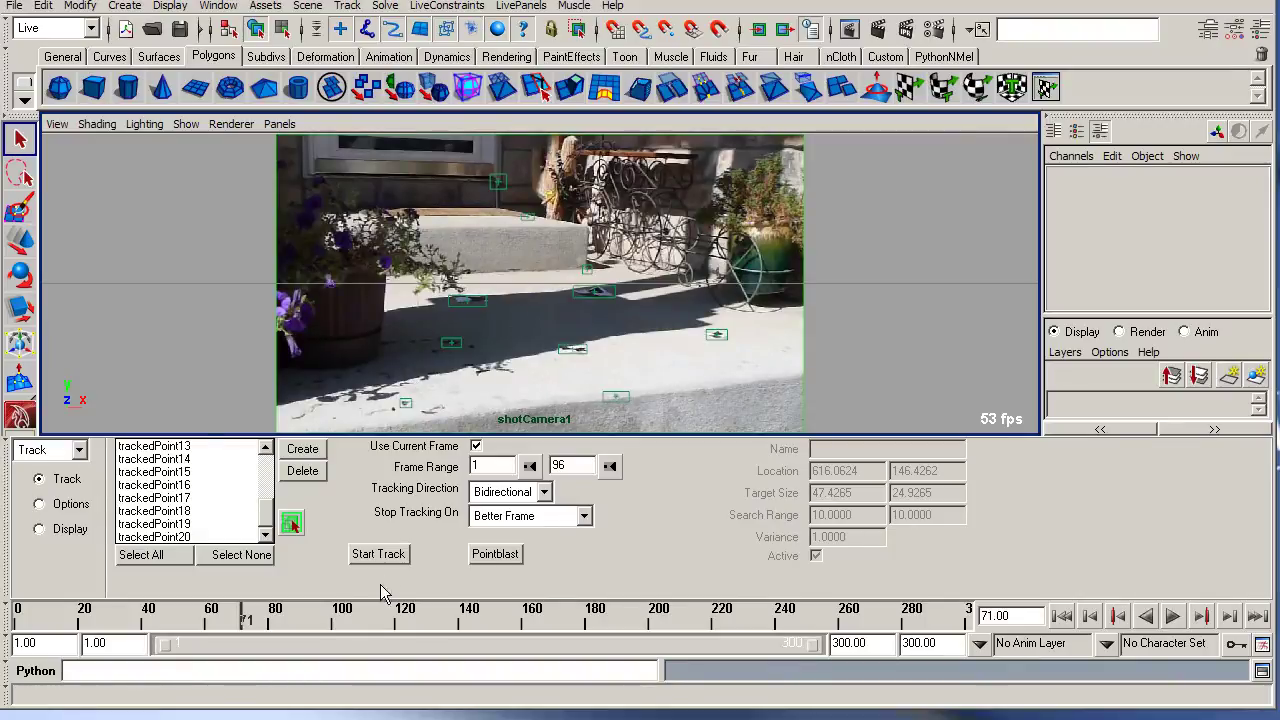
key(alt+v)
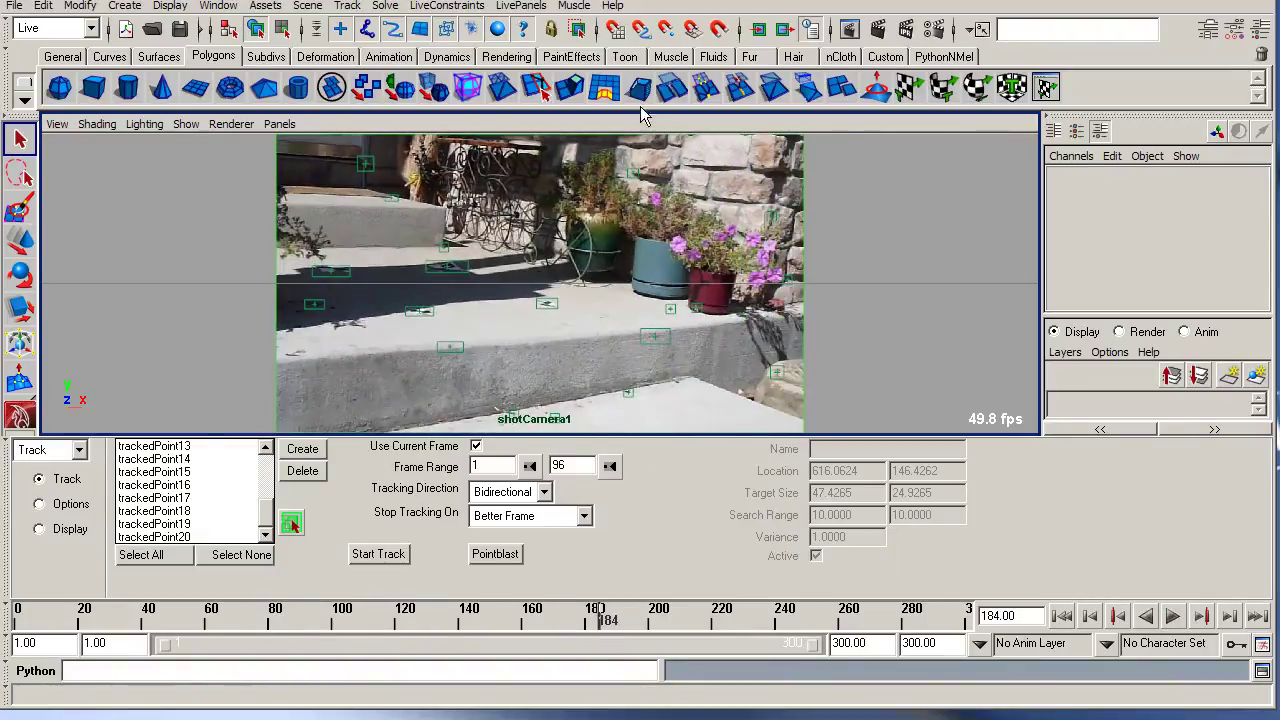
Select the individual tracking points on the stone wall and beside the pink flowers to inspect them, finishing on trackedPoint18.
click(637, 183)
click(775, 216)
click(790, 282)
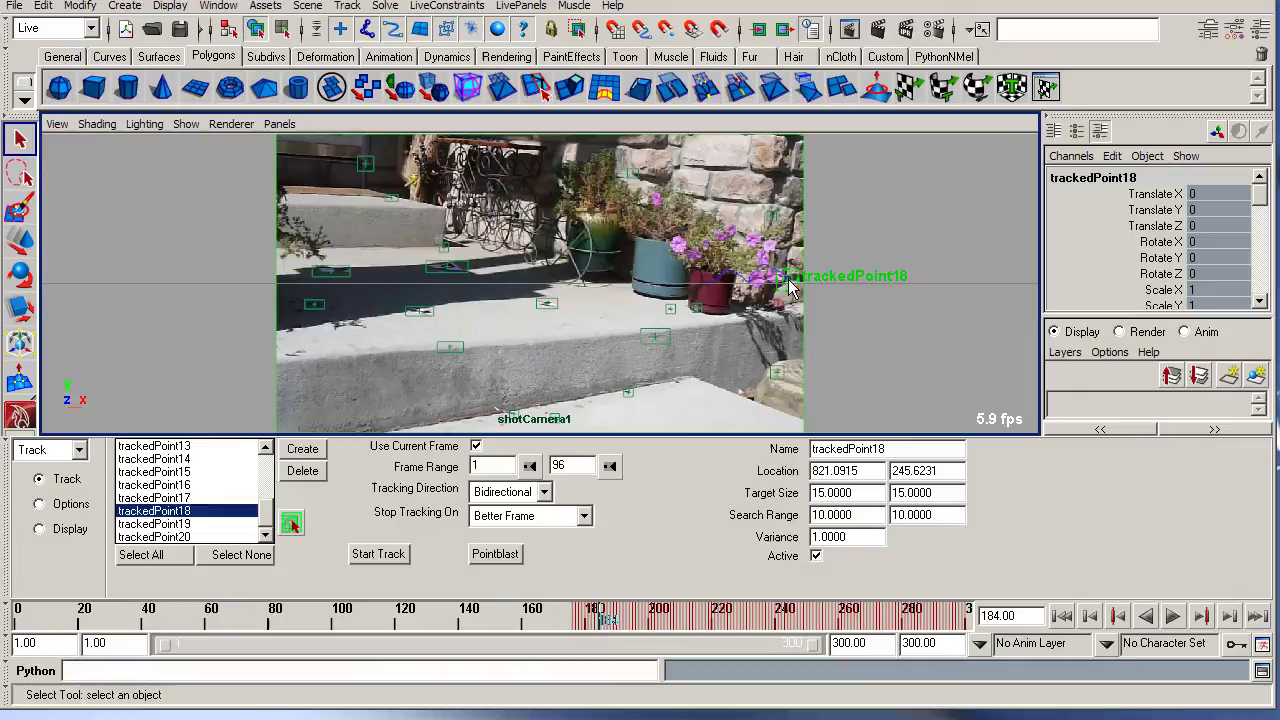
Inspect trackedPoint8 on the step edge and trackedPoint16 beside the rock at frame 261, and play the footage through.
click(630, 620)
drag(630, 620, 848, 620)
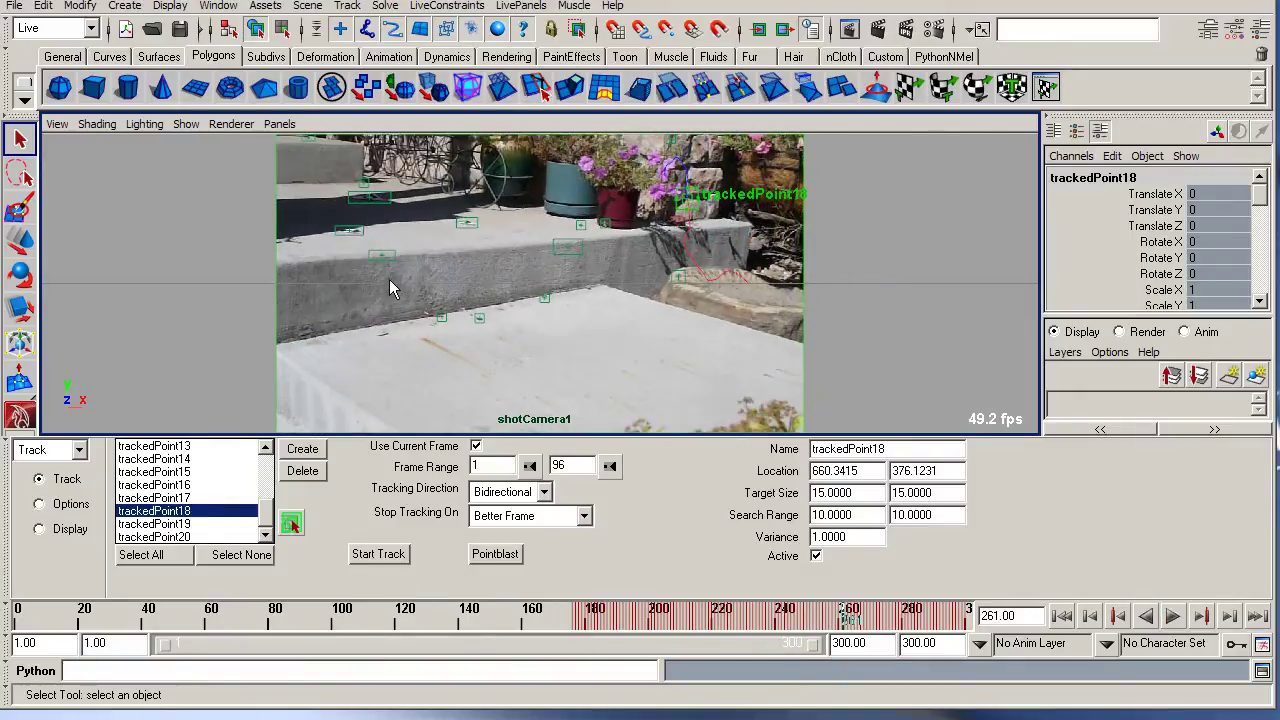
click(442, 318)
click(544, 299)
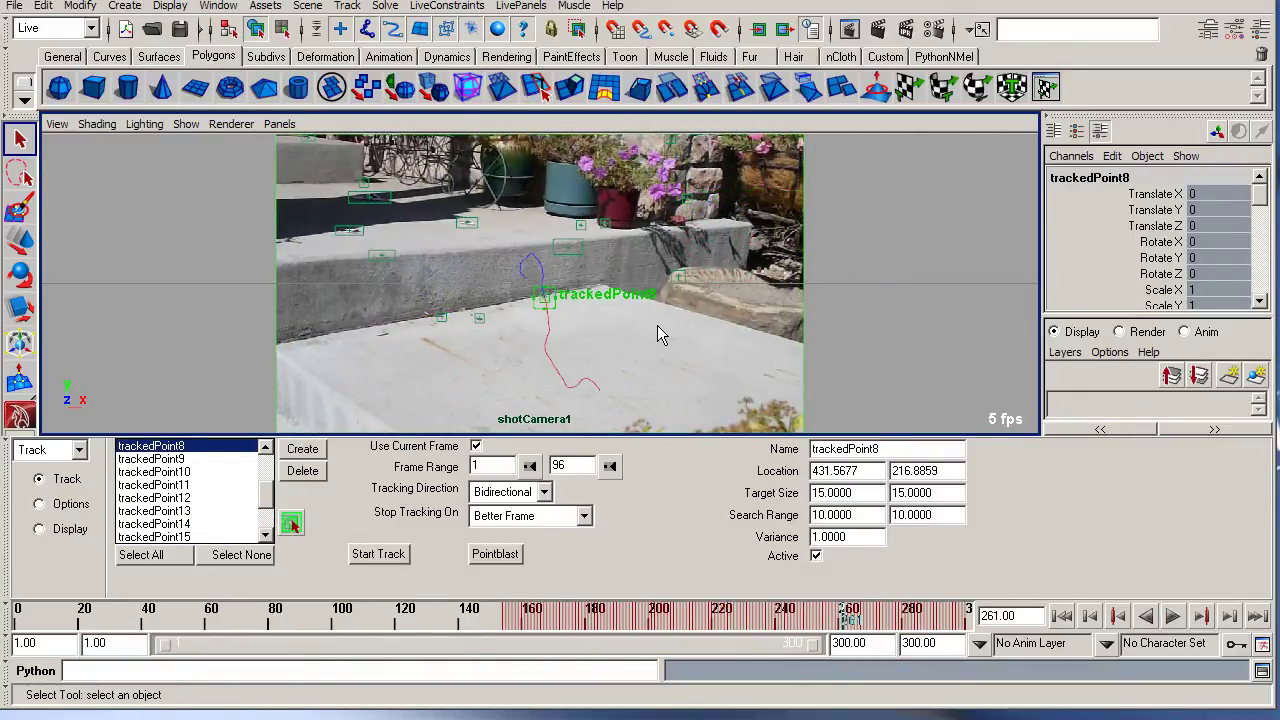
click(679, 277)
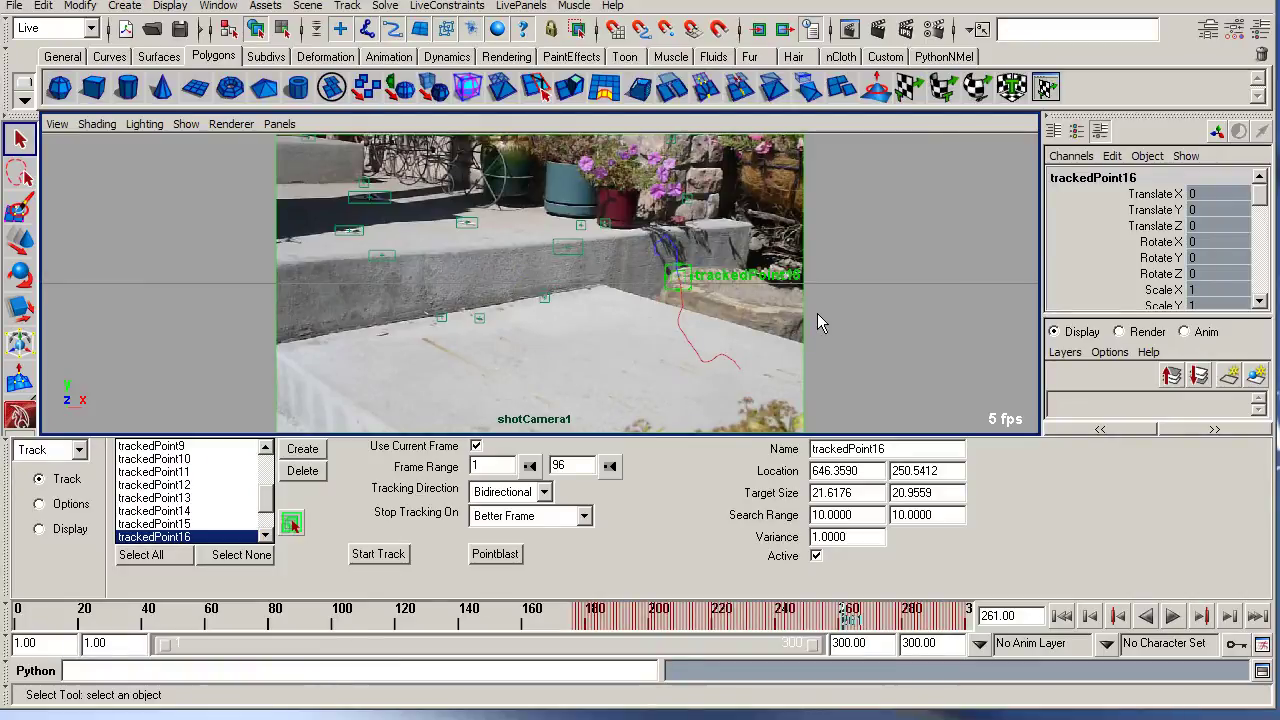
key(alt+v)
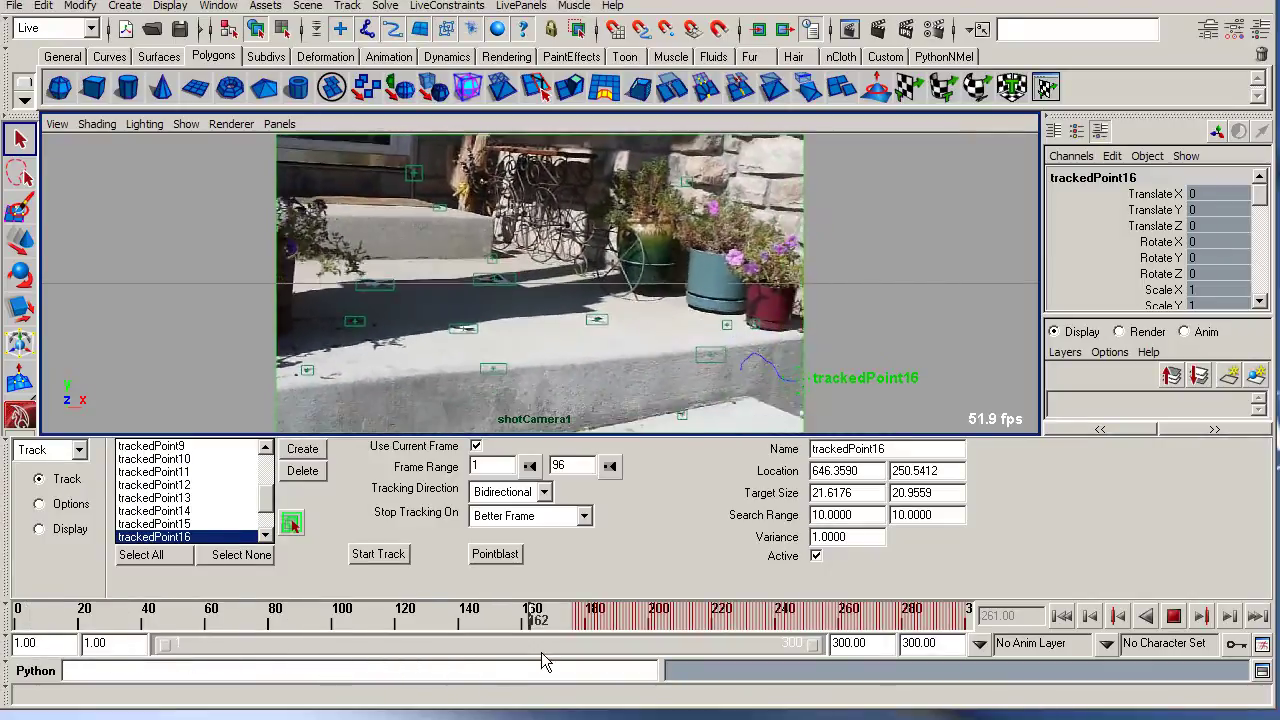
key(alt+v)
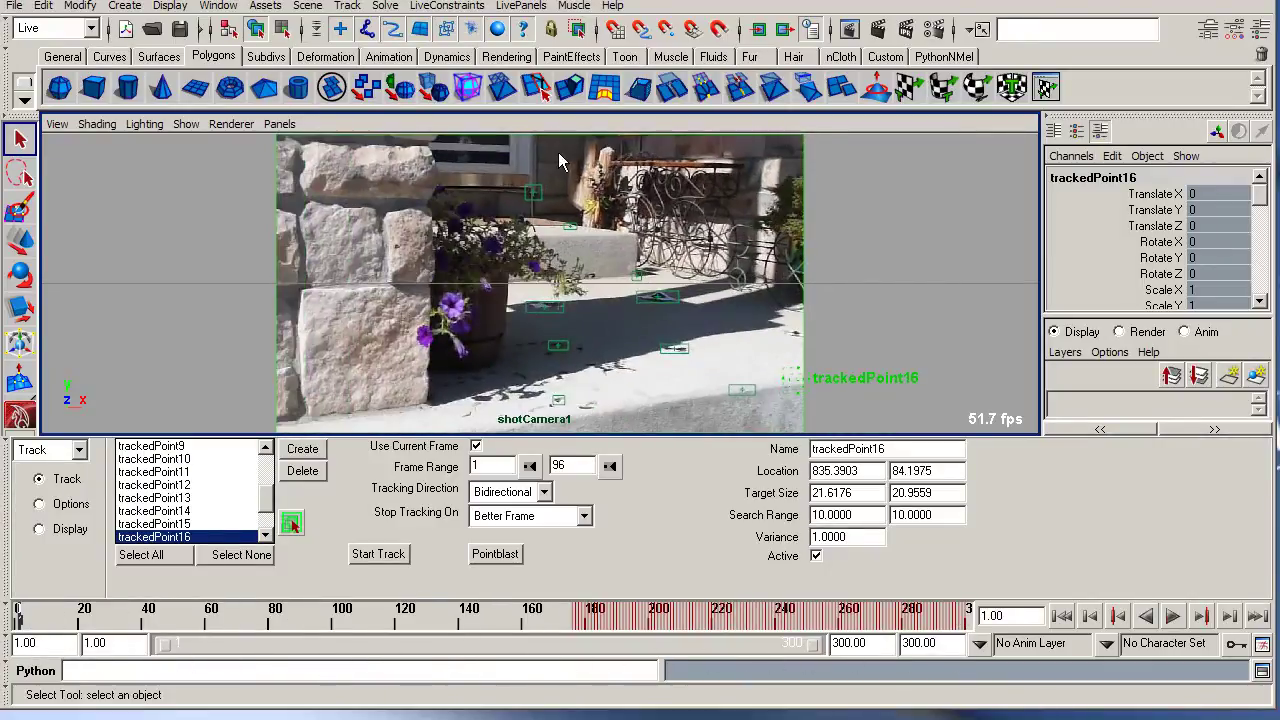
Save the scene and open the Survey settings of the Solve stage.
key(ctrl+s)
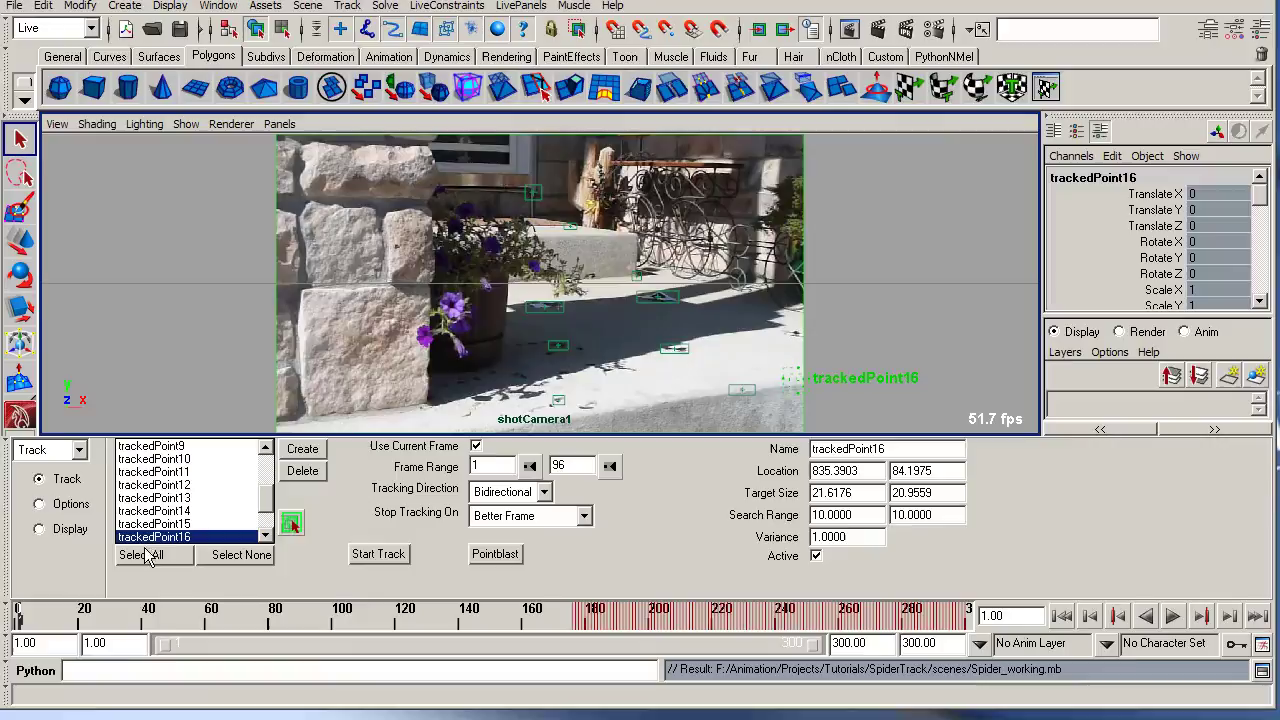
click(48, 451)
click(30, 503)
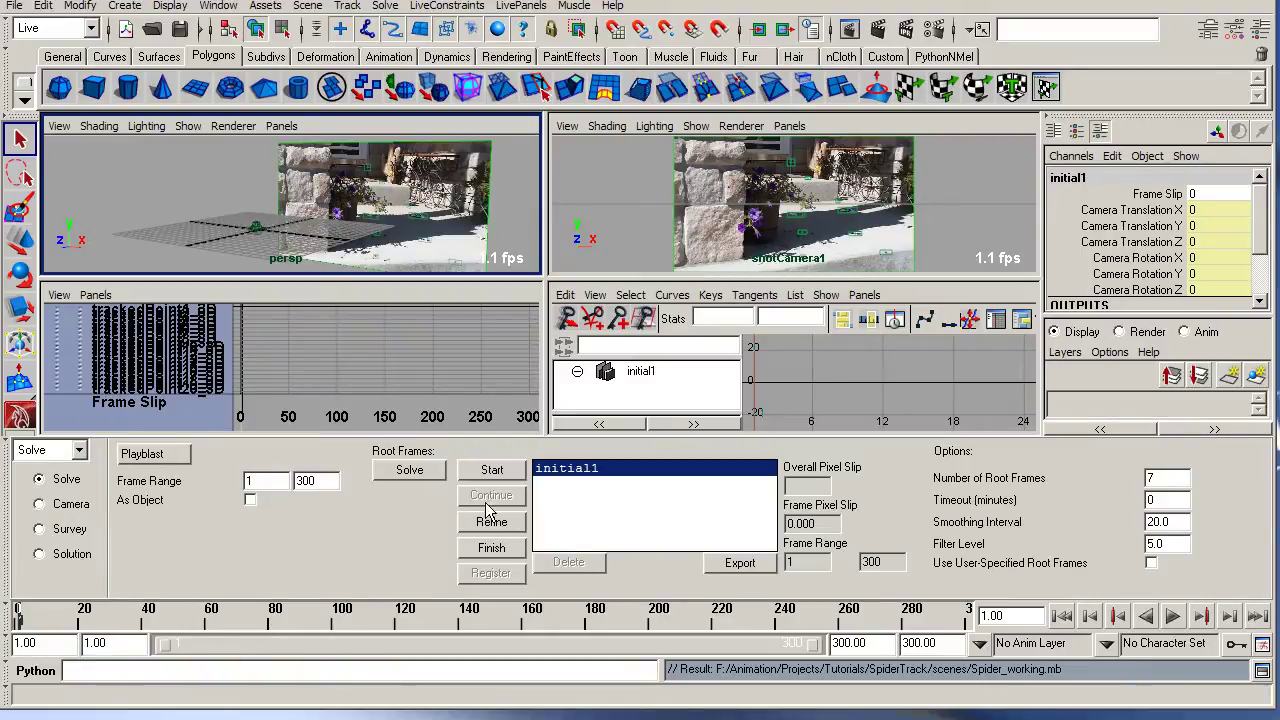
click(40, 530)
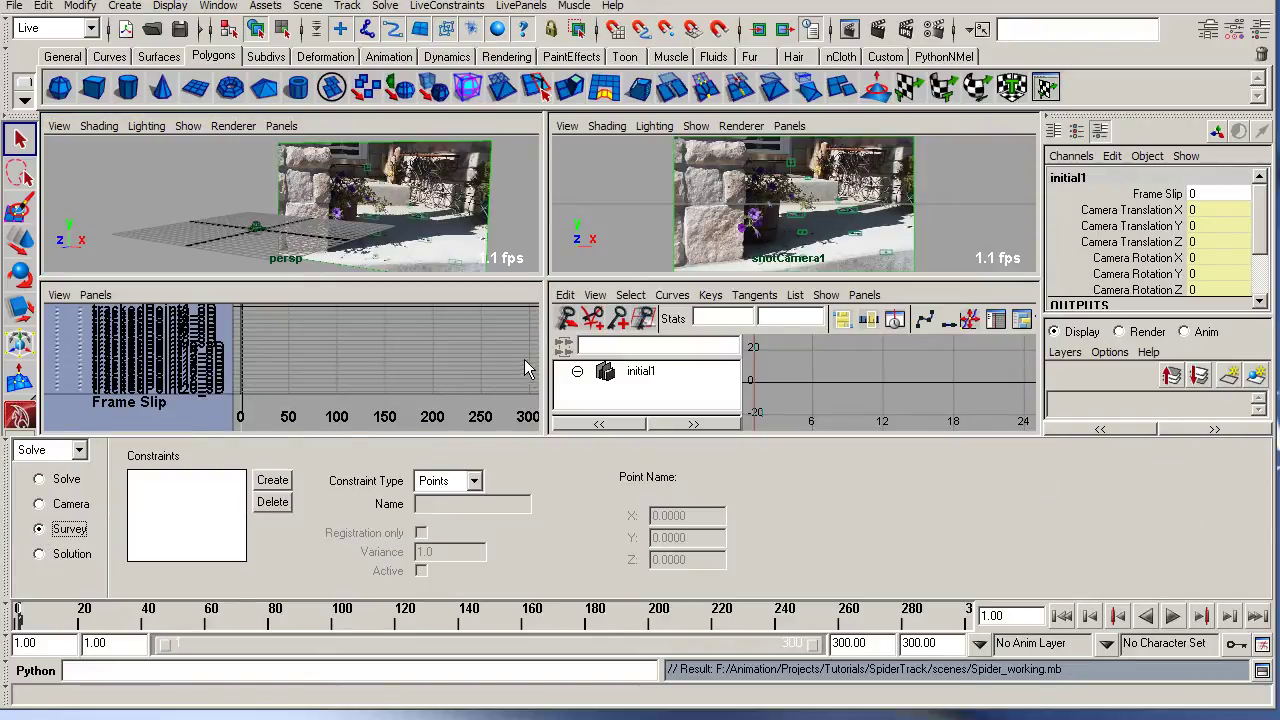
Set the constraint type to Plane and select trackedPoint3, trackedPoint15 and trackedPoint14 on the porch floor.
click(797, 225)
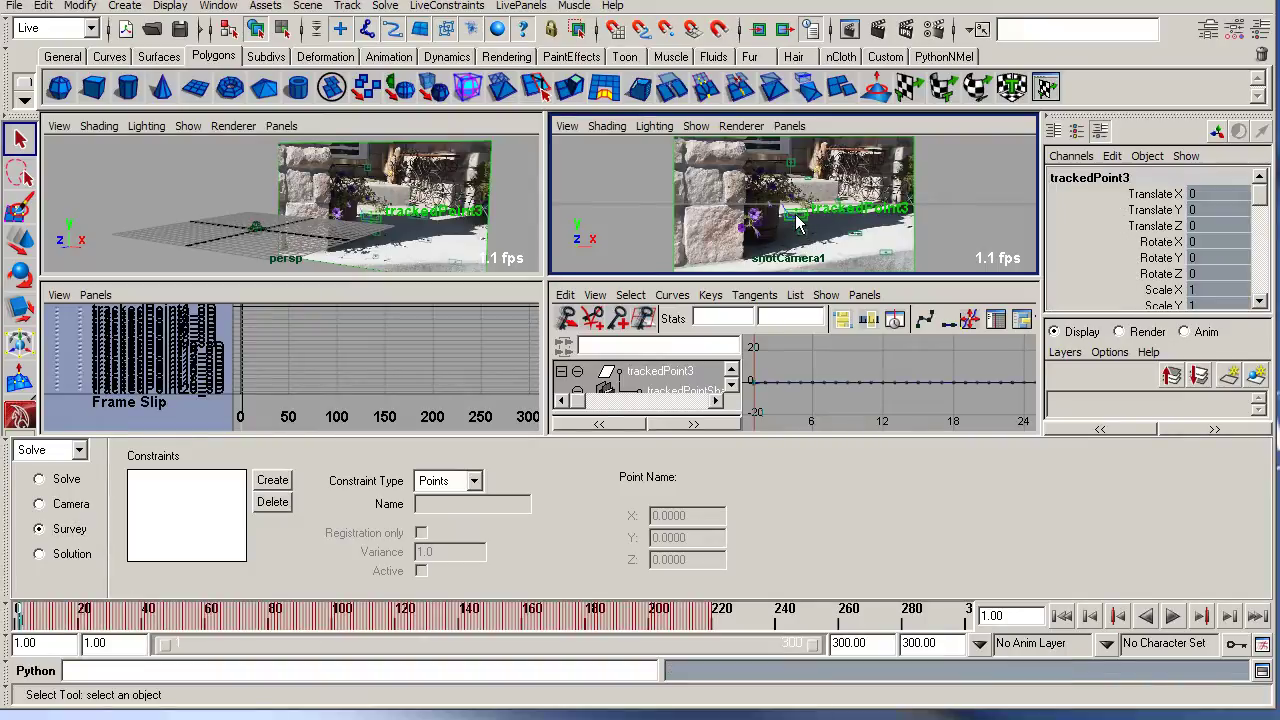
click(476, 483)
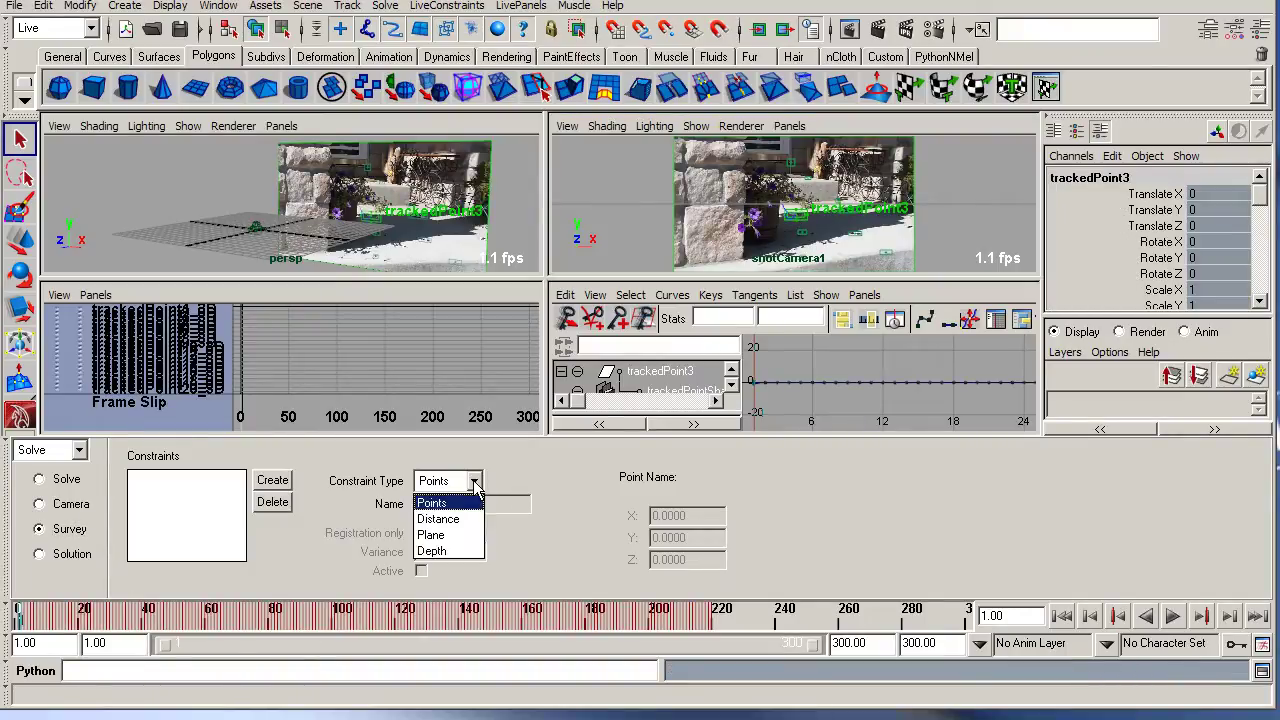
click(445, 537)
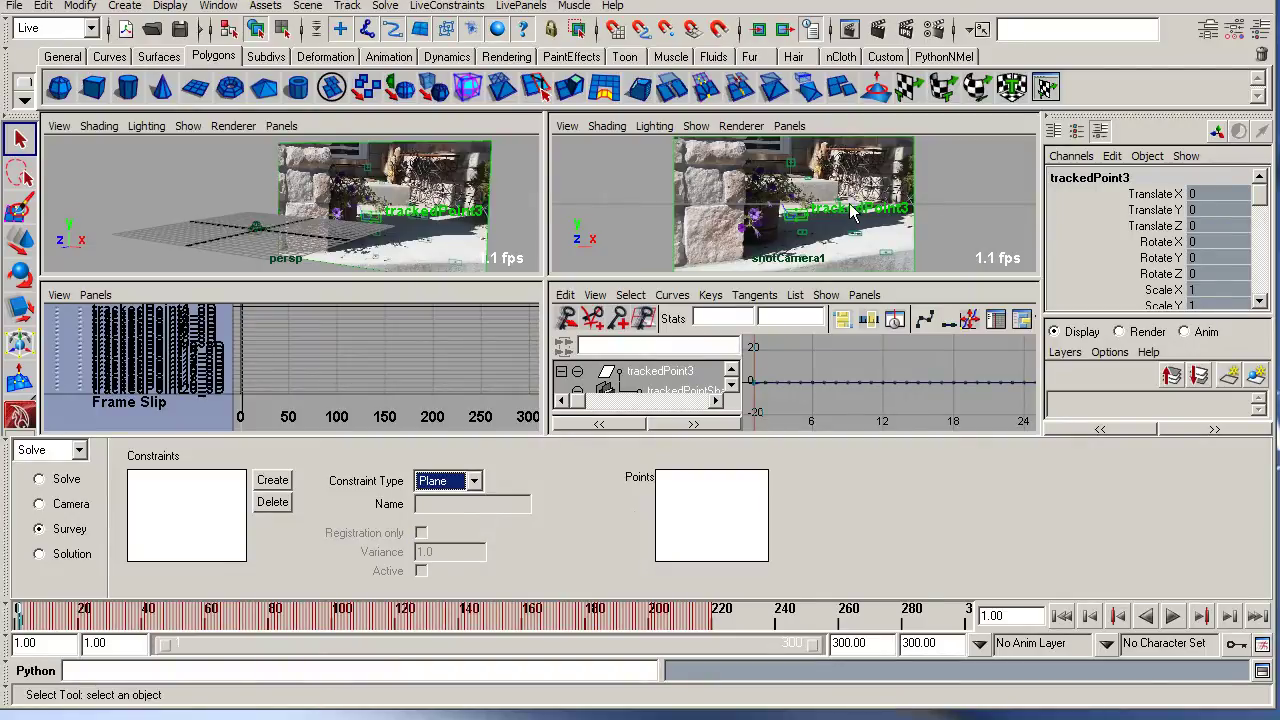
key(space)
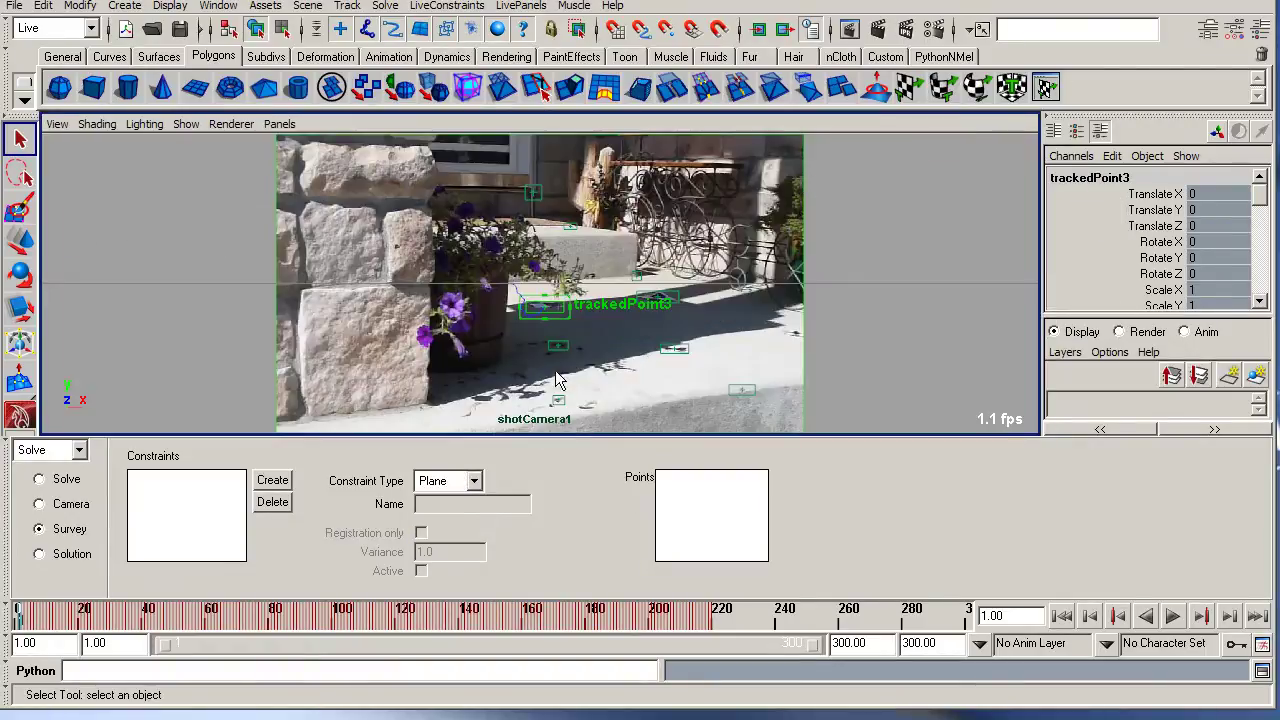
shift+click(557, 346)
shift+click(558, 399)
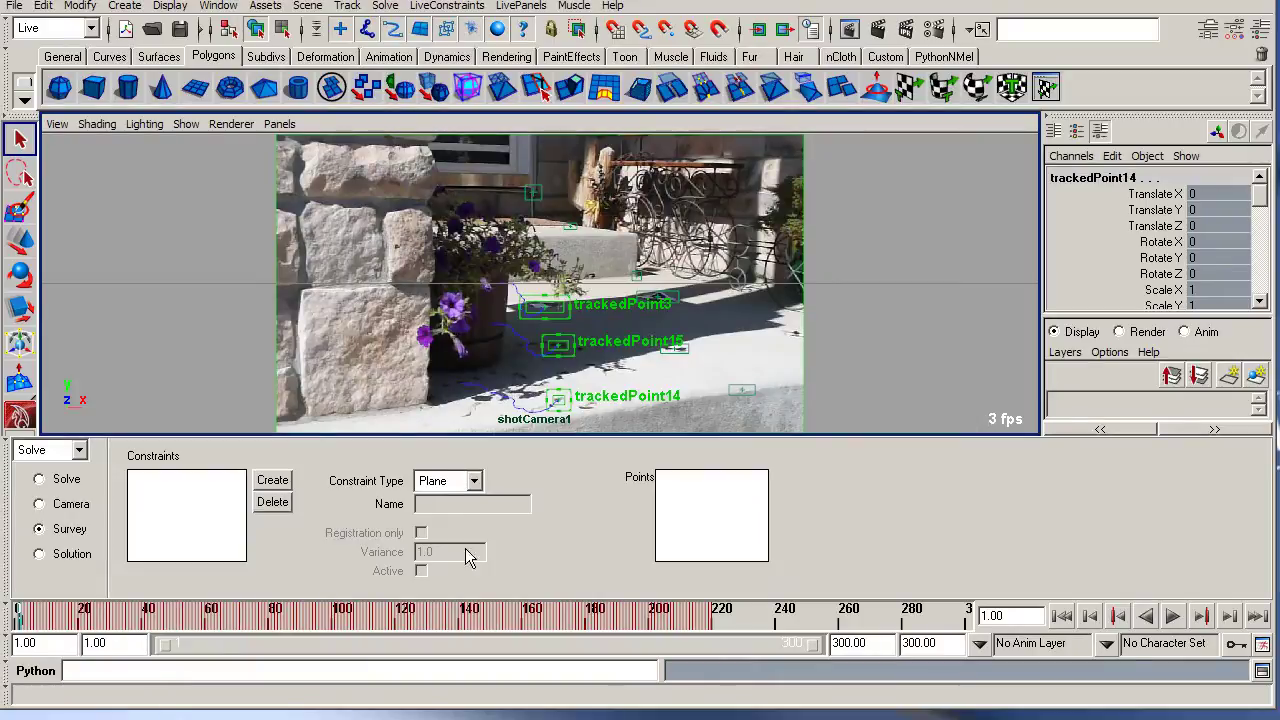
Add trackedPoint2, trackedPoint4, trackedPoint1, trackedPoint5 and trackedPoint10 on the porch floor to the selection at frame 117.
key(alt+v)
key(alt+v)
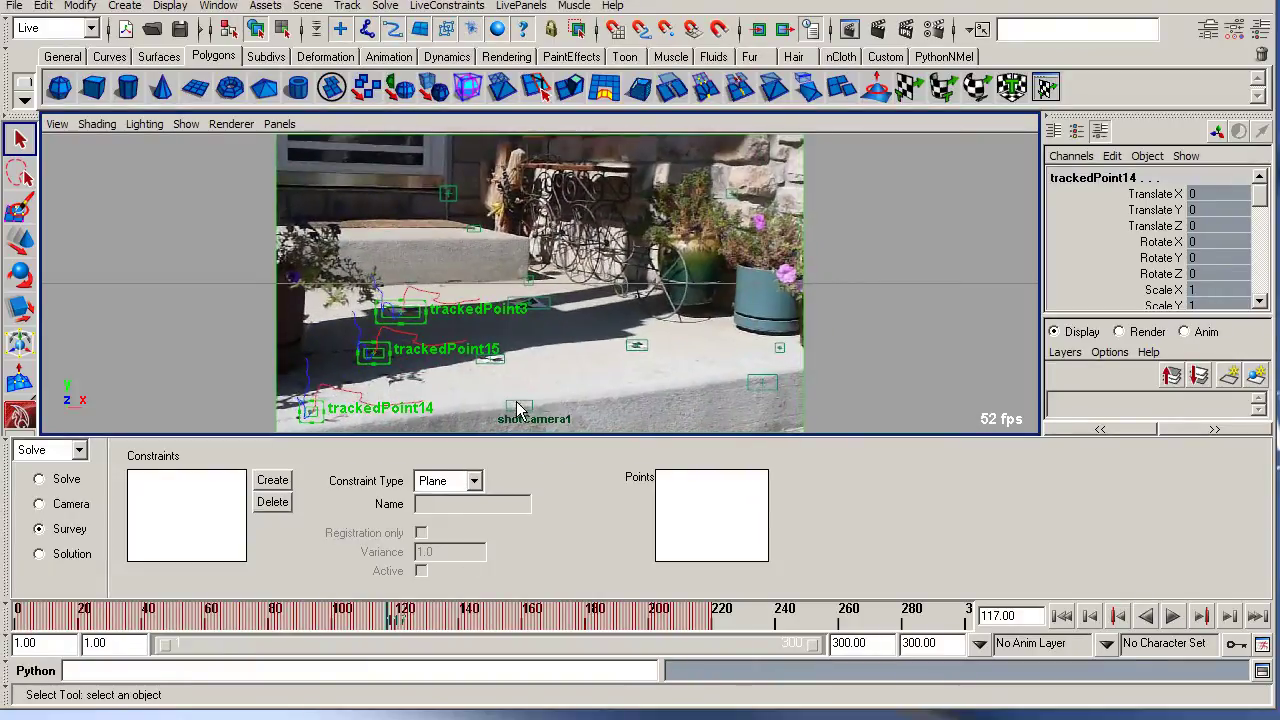
shift+click(490, 358)
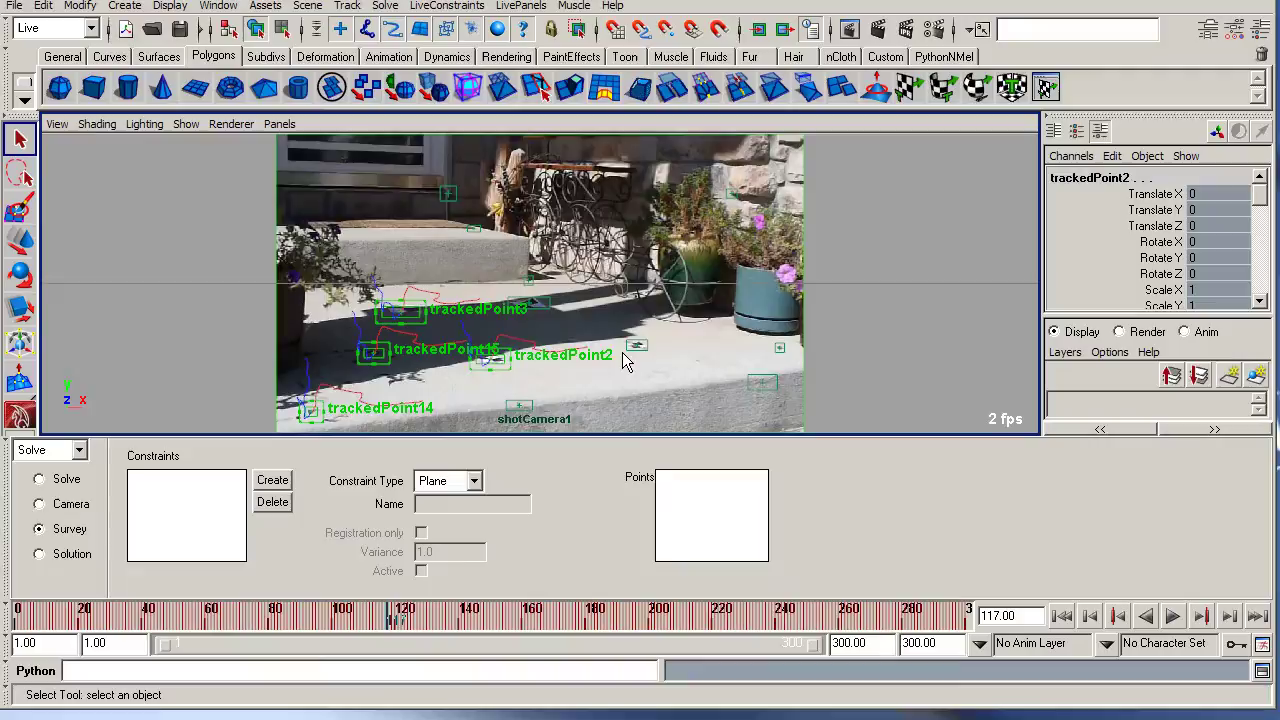
shift+click(637, 345)
shift+click(547, 310)
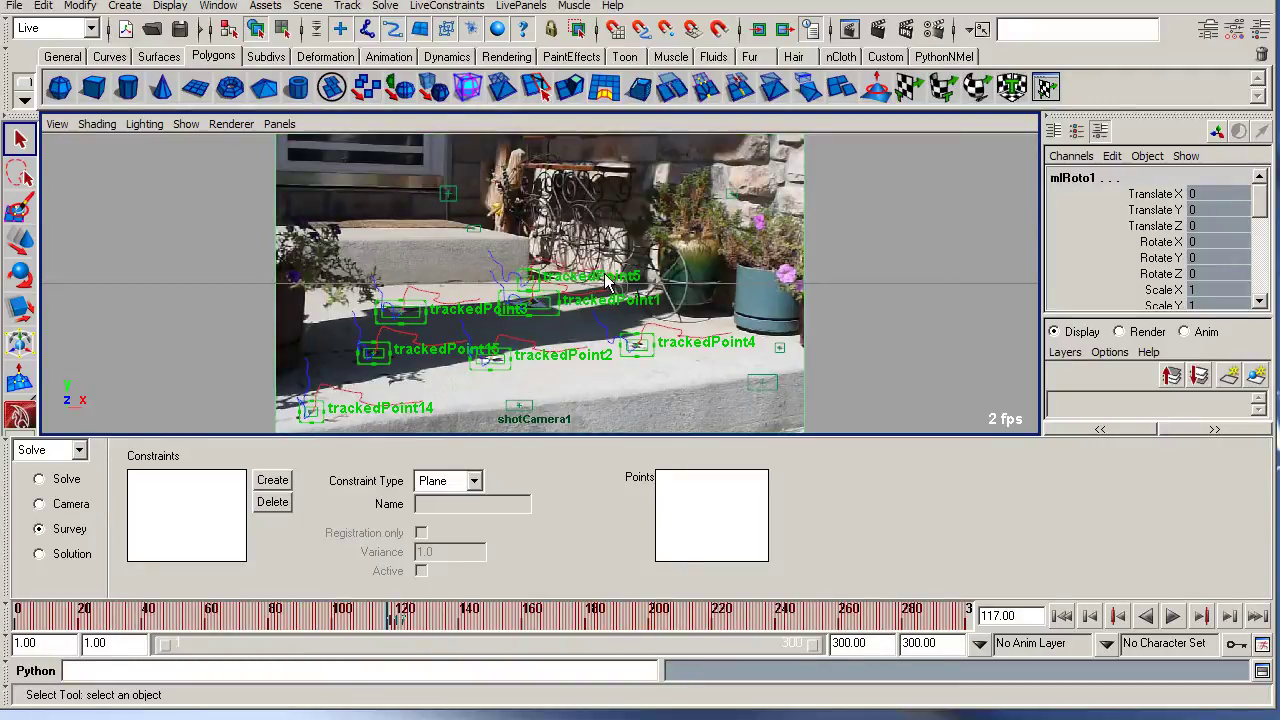
click(607, 282)
drag(646, 190, 668, 252)
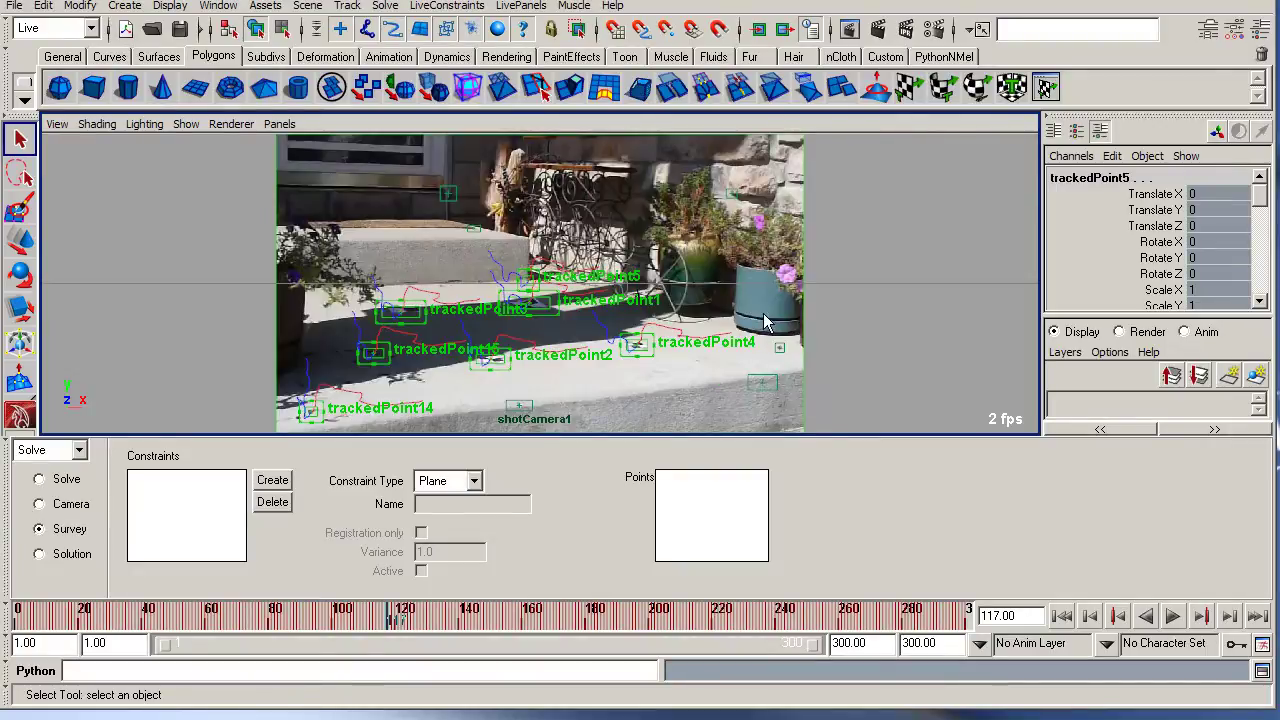
click(781, 352)
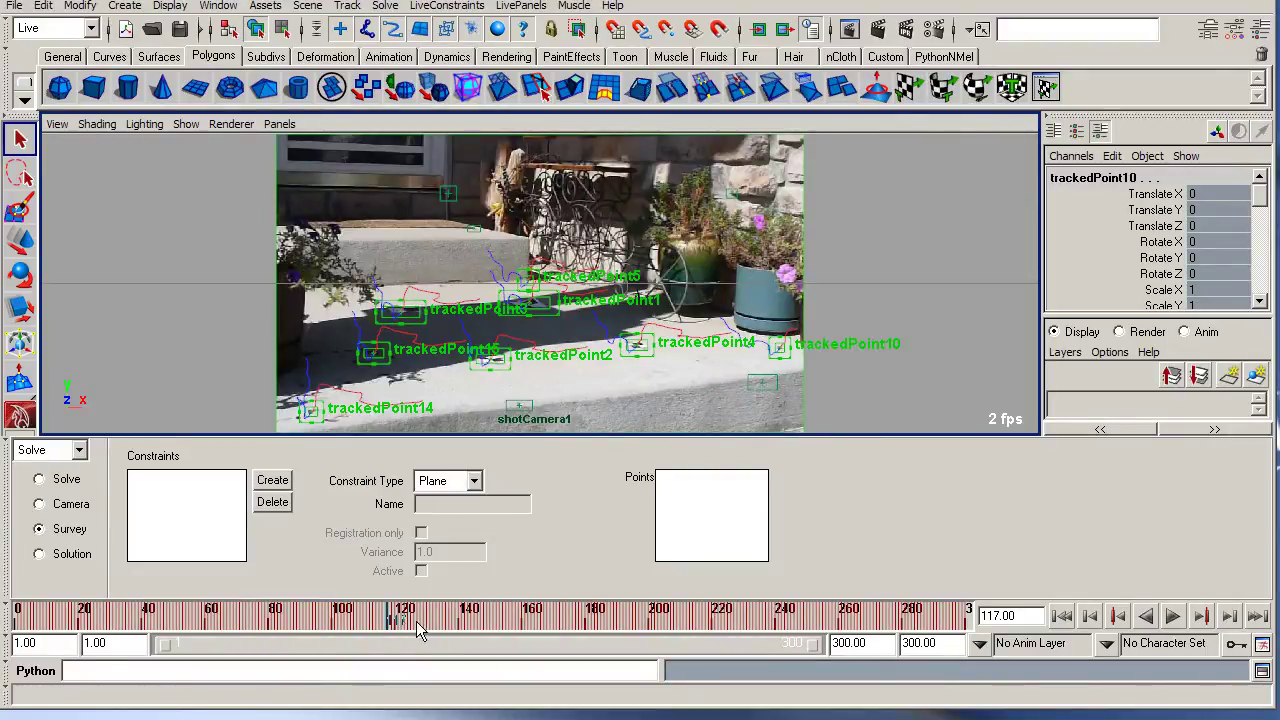
Check the selected floor points through the footage and create a plane constraint from them named PorchPlane.
key(alt+v)
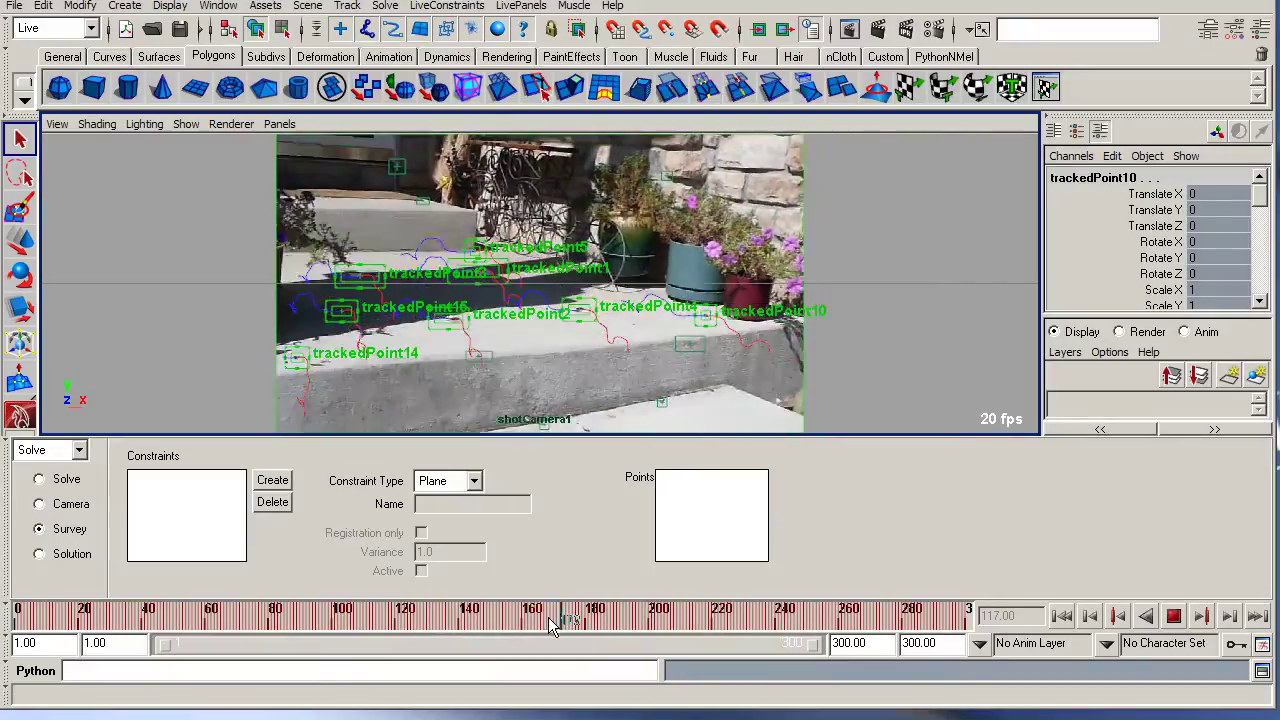
drag(548, 625, 113, 635)
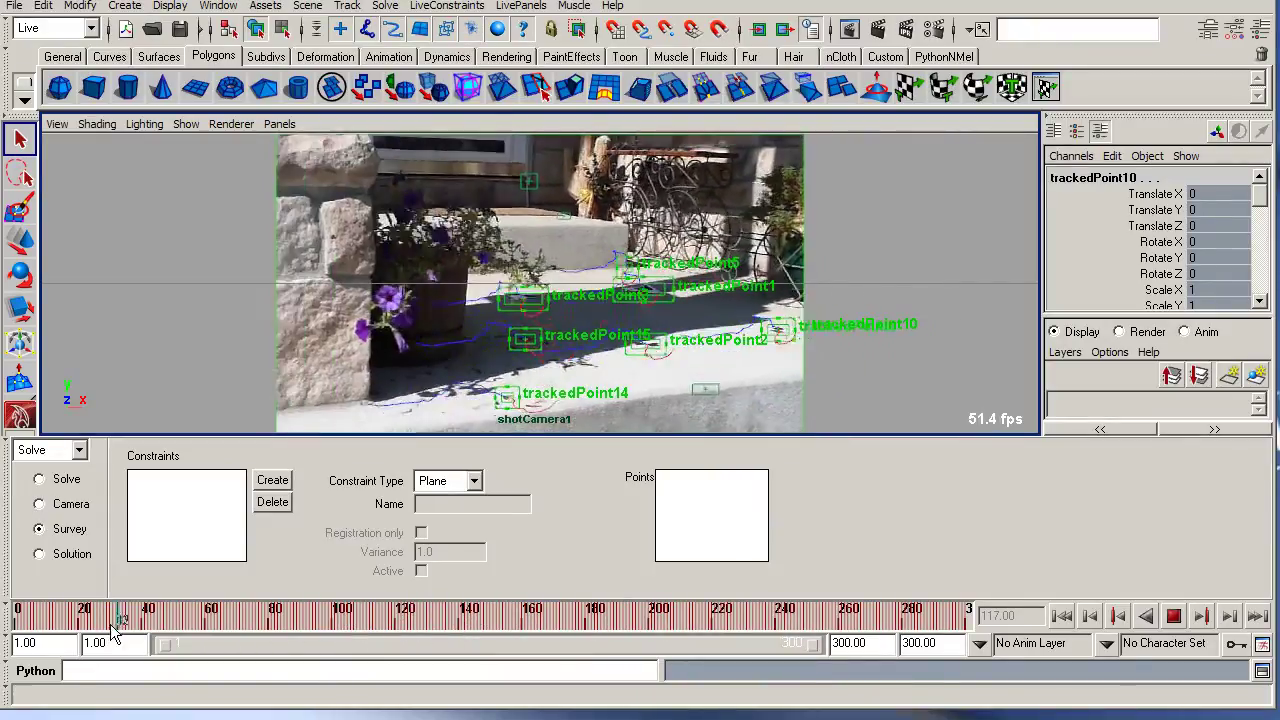
key(alt+v)
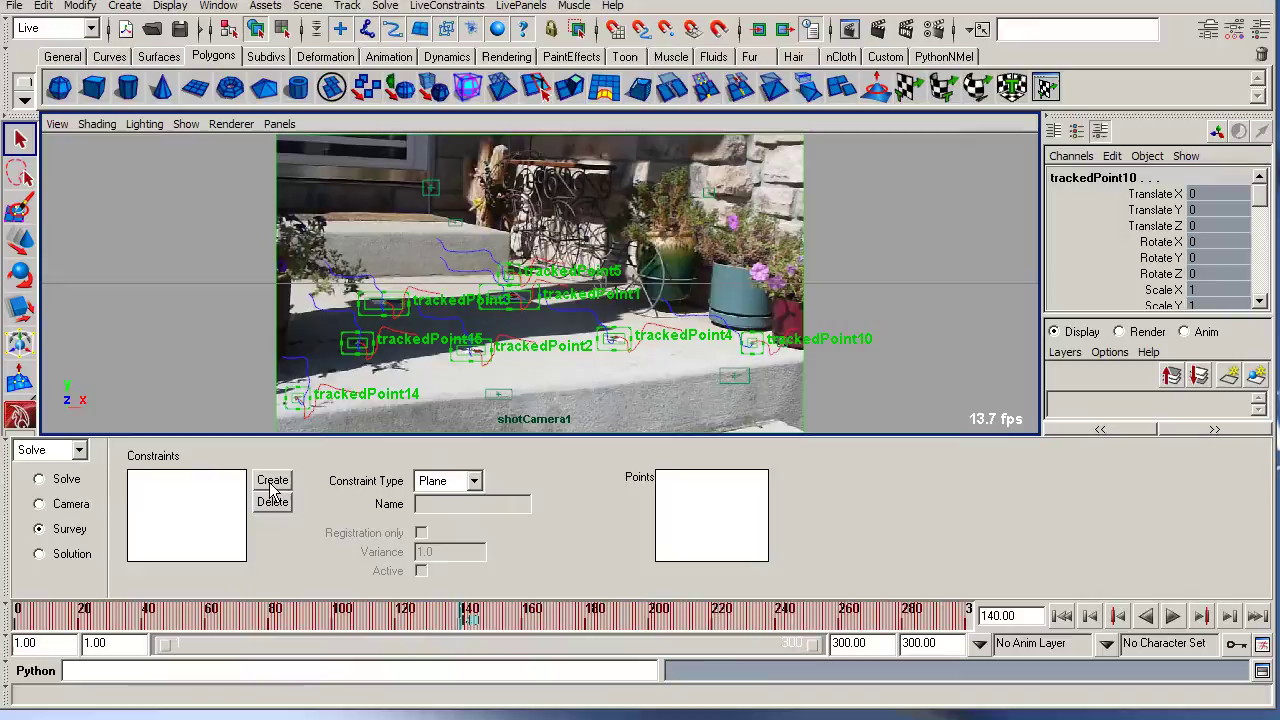
click(272, 481)
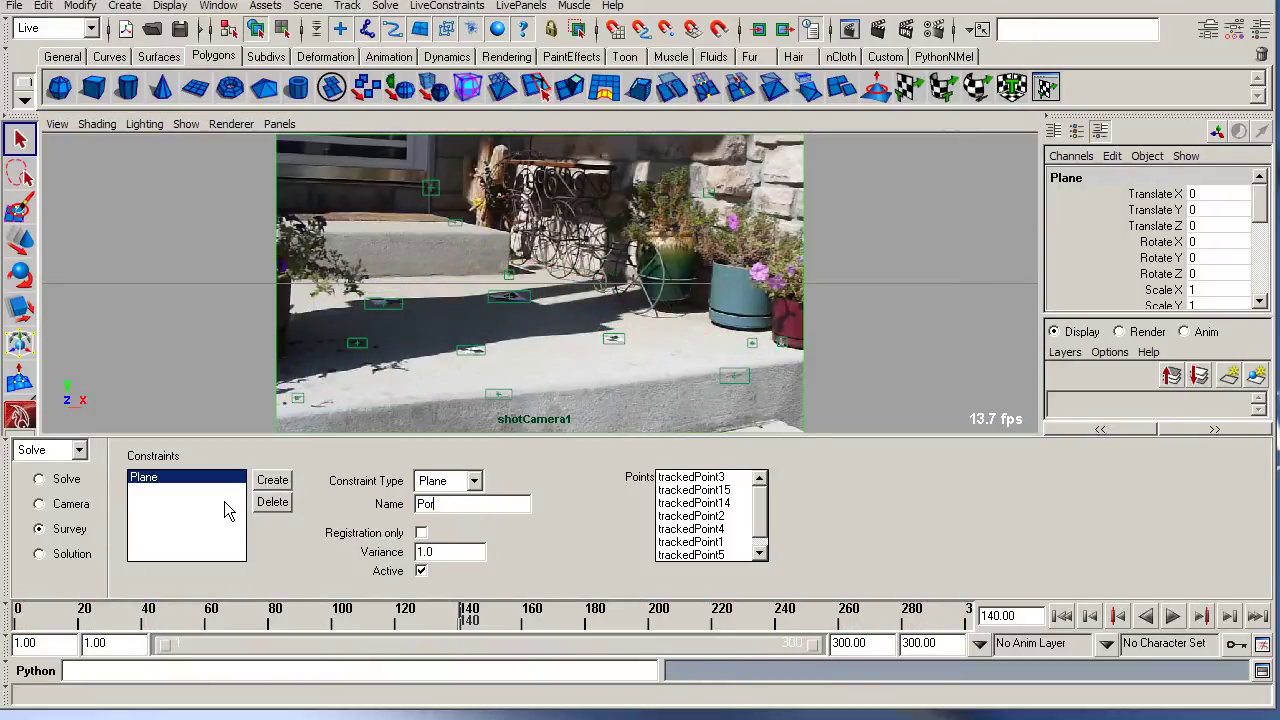
text(PorchPlane)
key(Return)
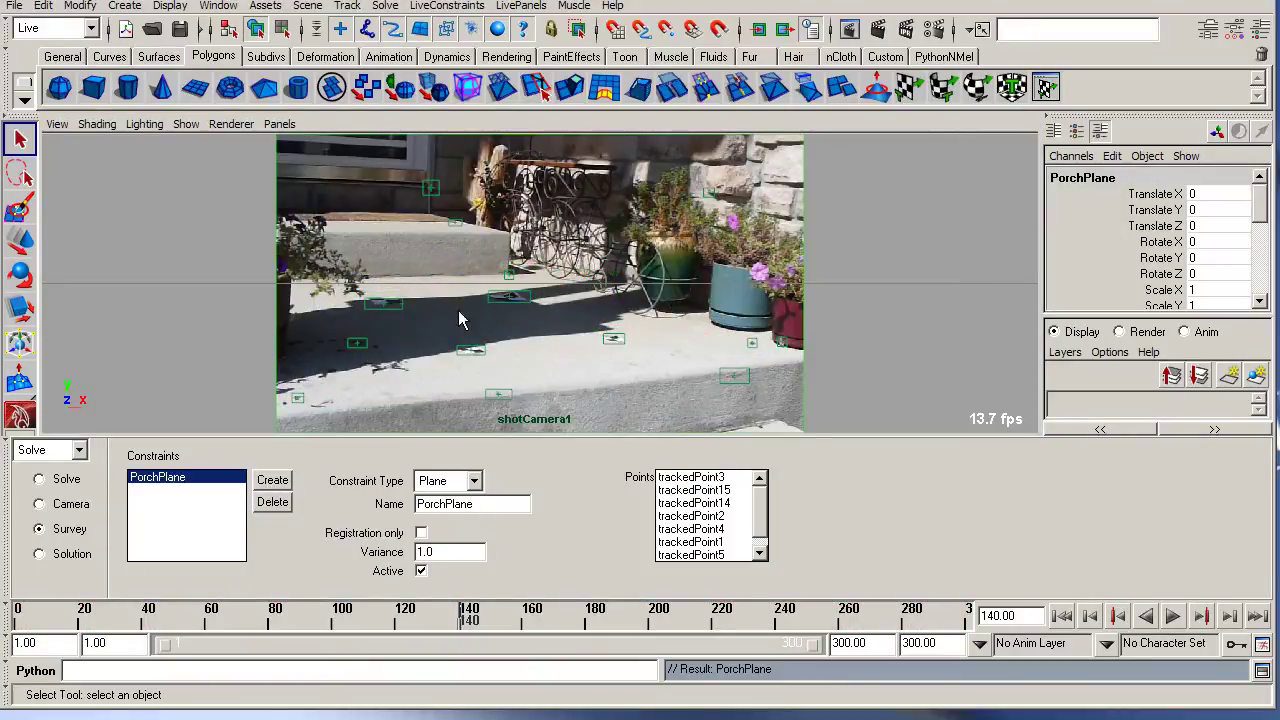
Save the scene and make the PorchPlane constraint registration only.
click(900, 174)
click(150, 479)
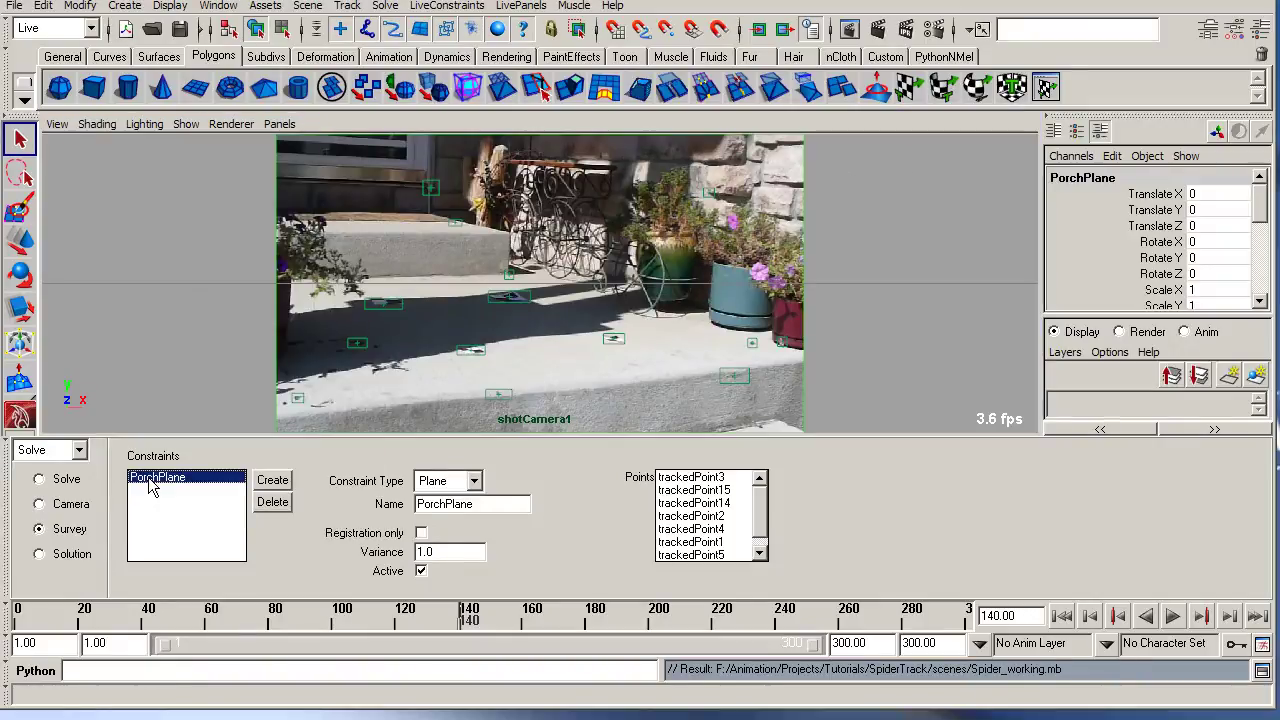
click(422, 535)
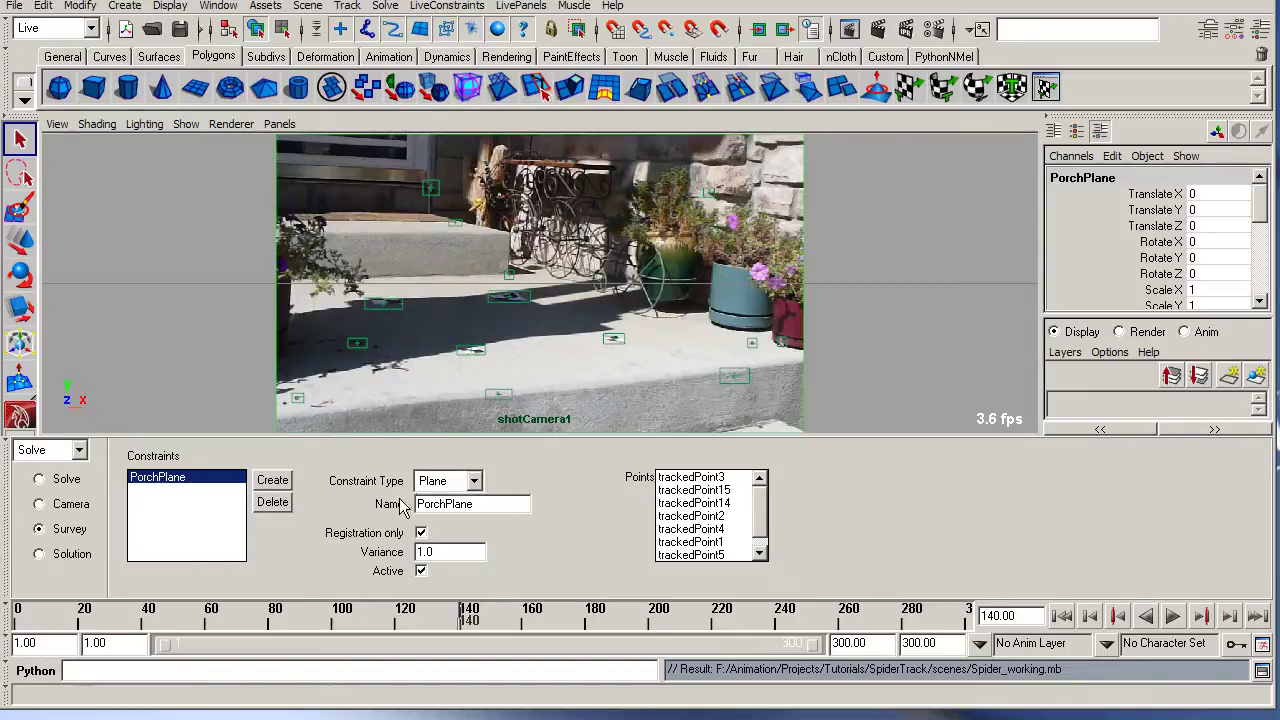
Create a Points constraint on trackedPoint2 at the porch's front and name it OriginPoint.
click(470, 352)
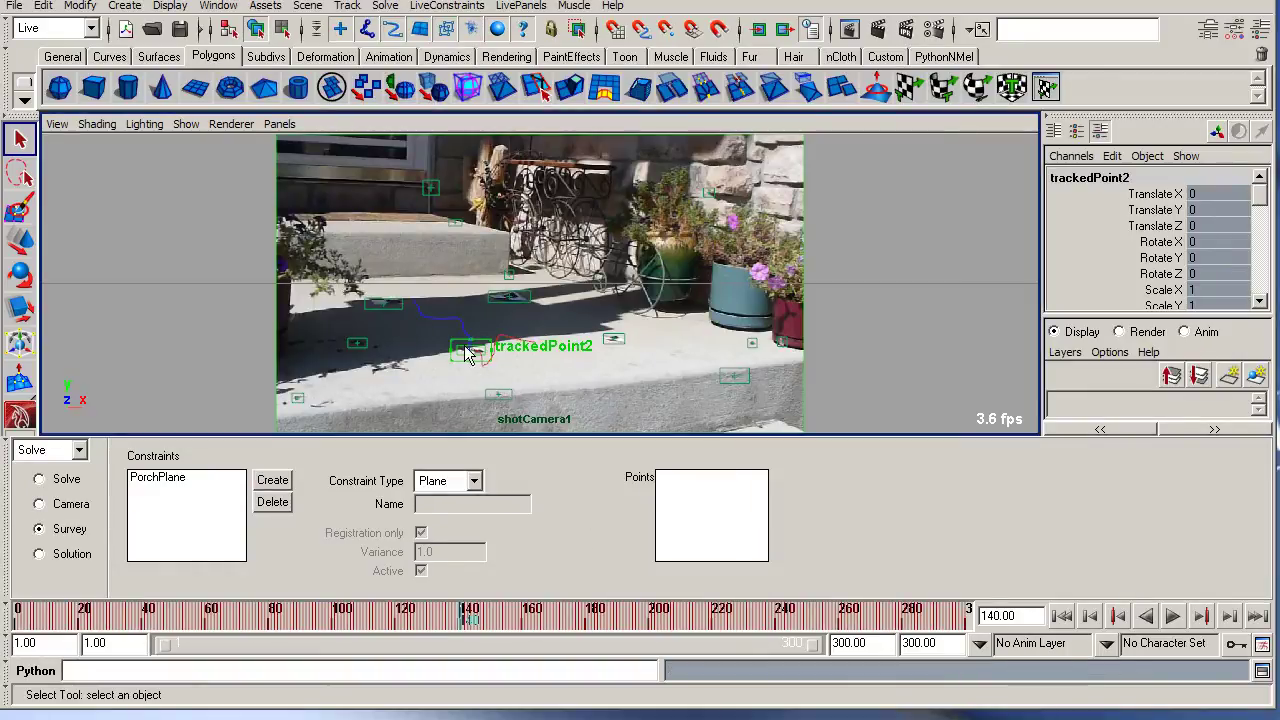
click(474, 481)
click(440, 500)
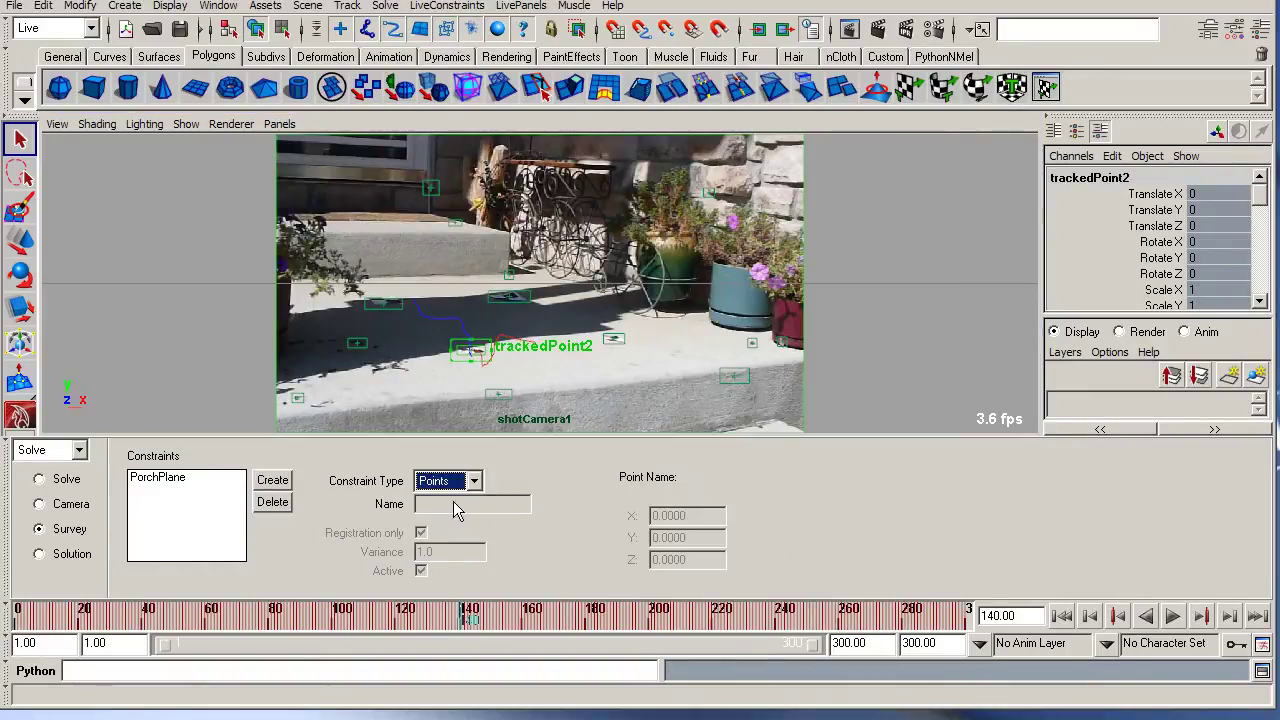
click(272, 481)
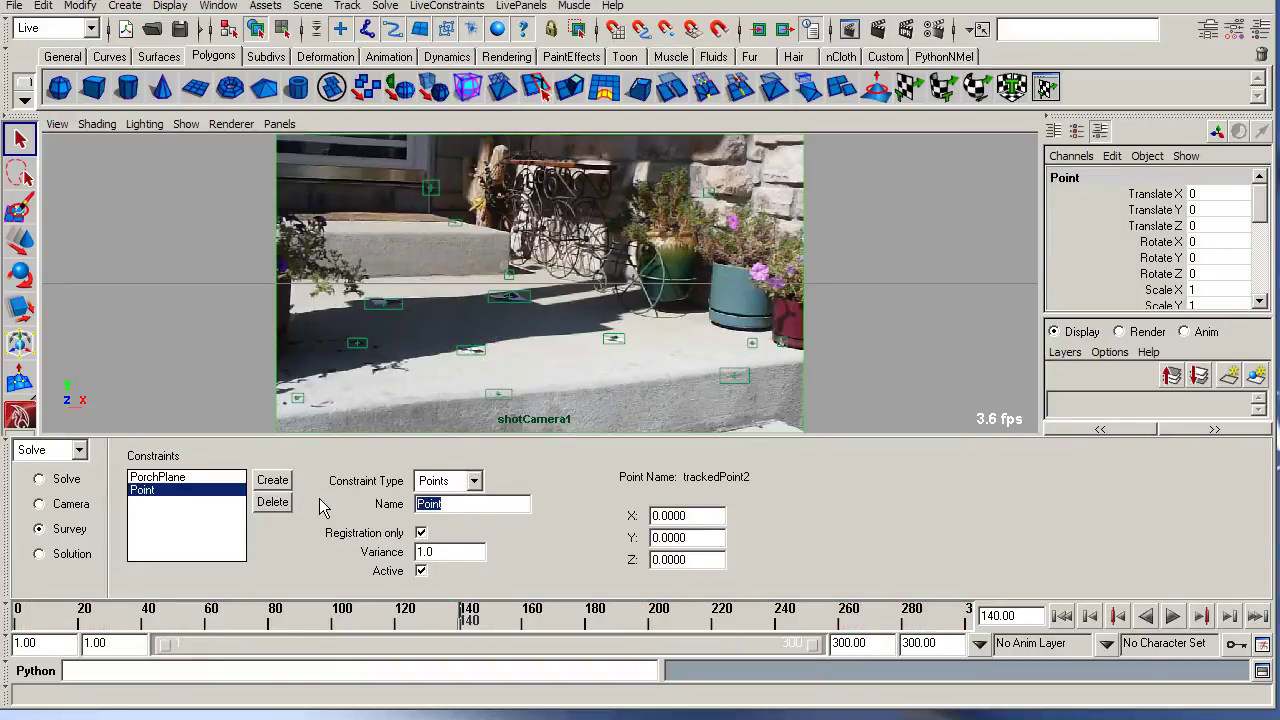
text(OriginPoint)
key(Return)
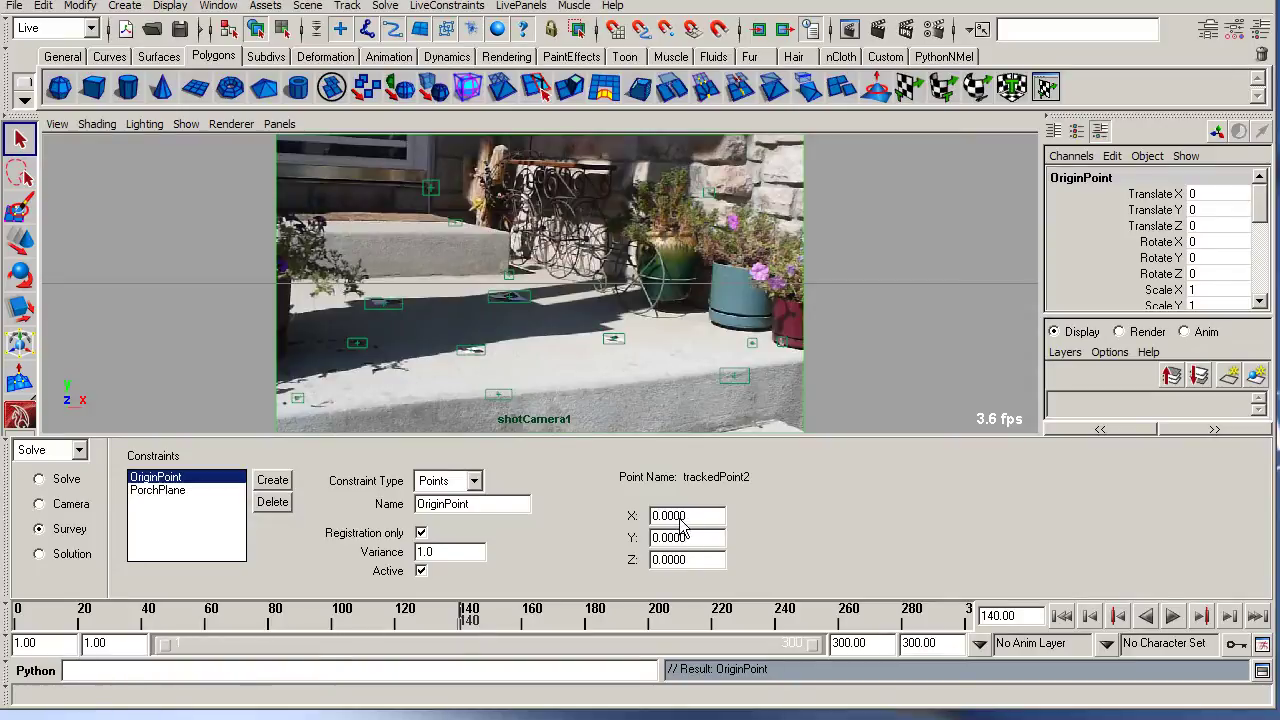
Create another Points constraint on trackedPoint4 and name it FrontRightPoint.
click(616, 340)
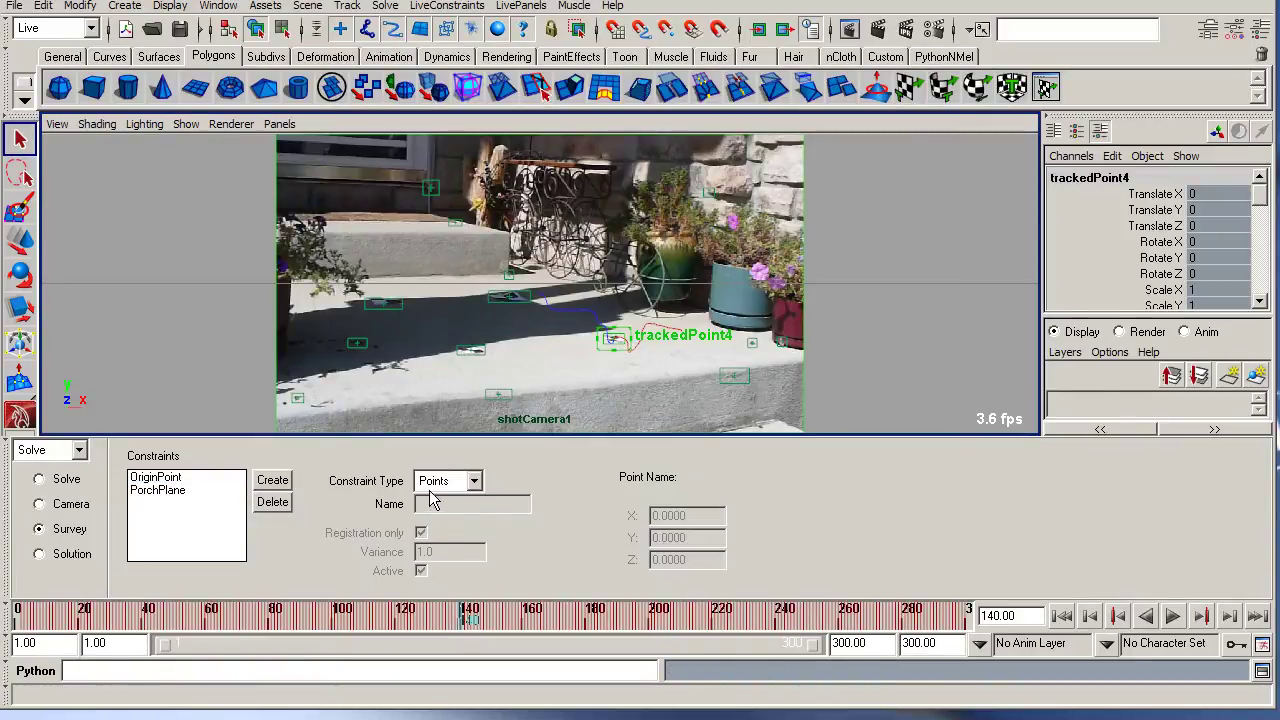
click(286, 482)
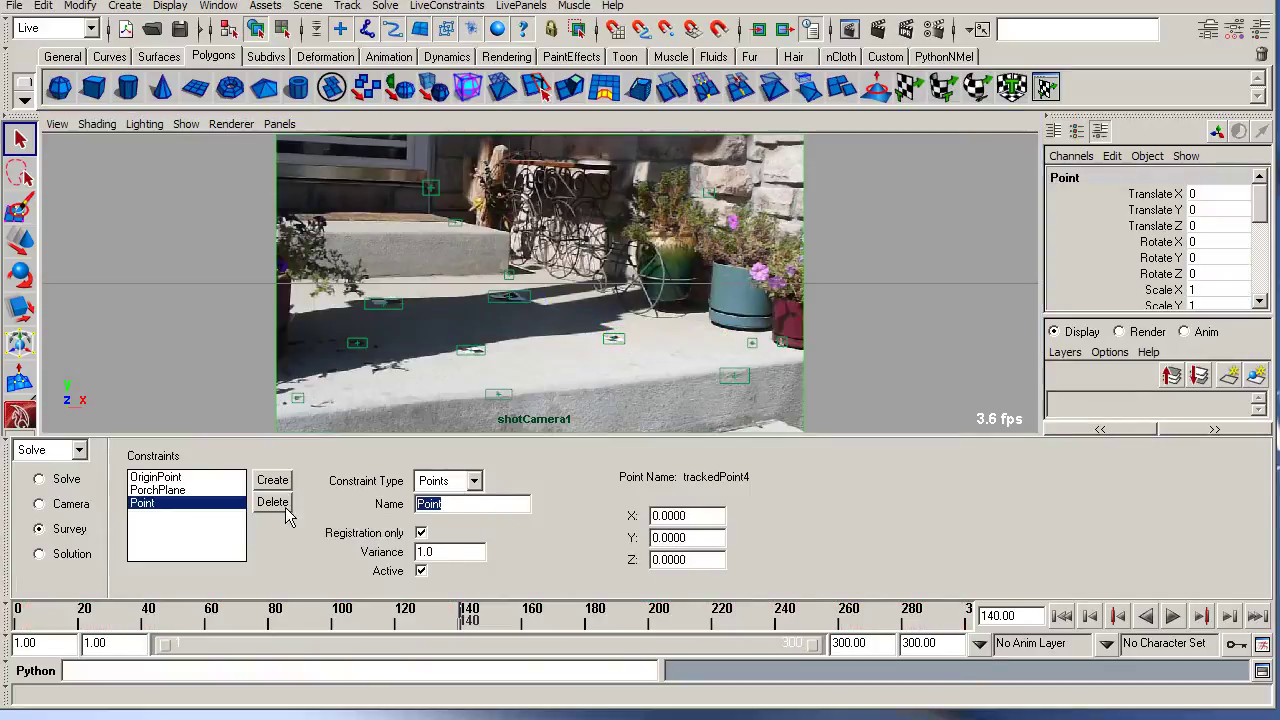
text(FrontRightPoint)
key(Return)
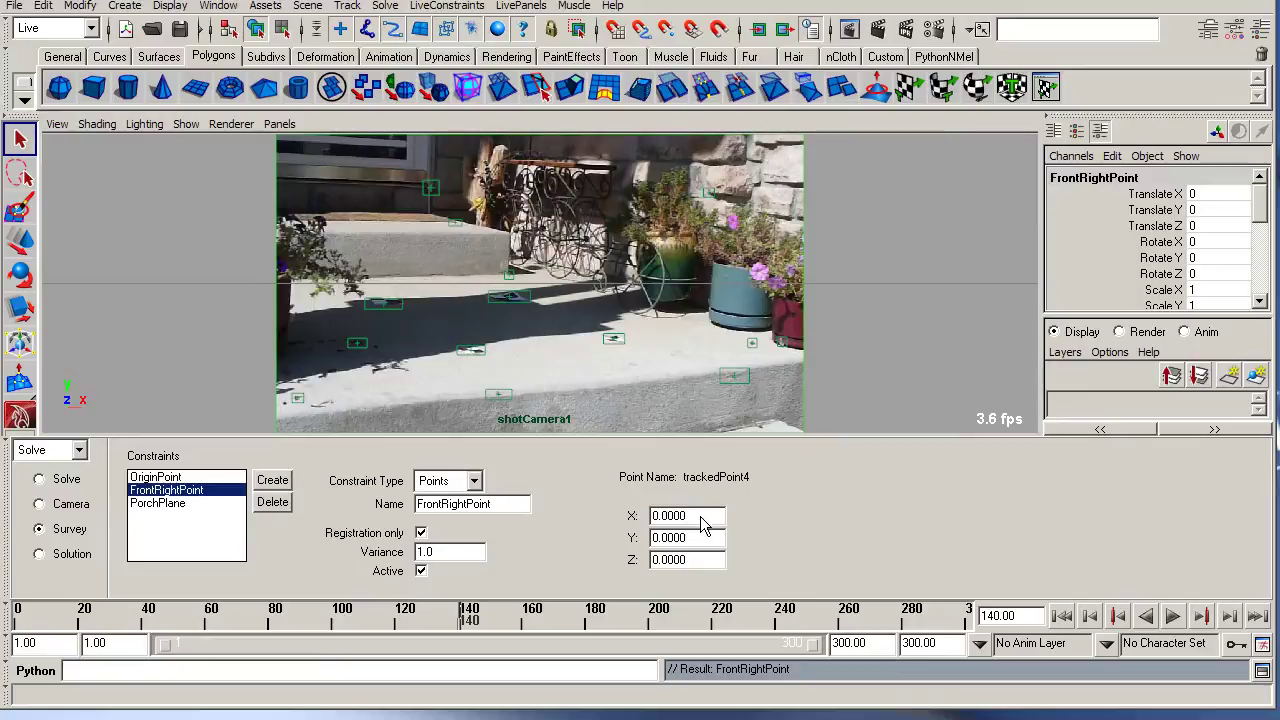
Set FrontRightPoint's X coordinate to 9 and look at the constraints on the grid.
drag(700, 516, 587, 522)
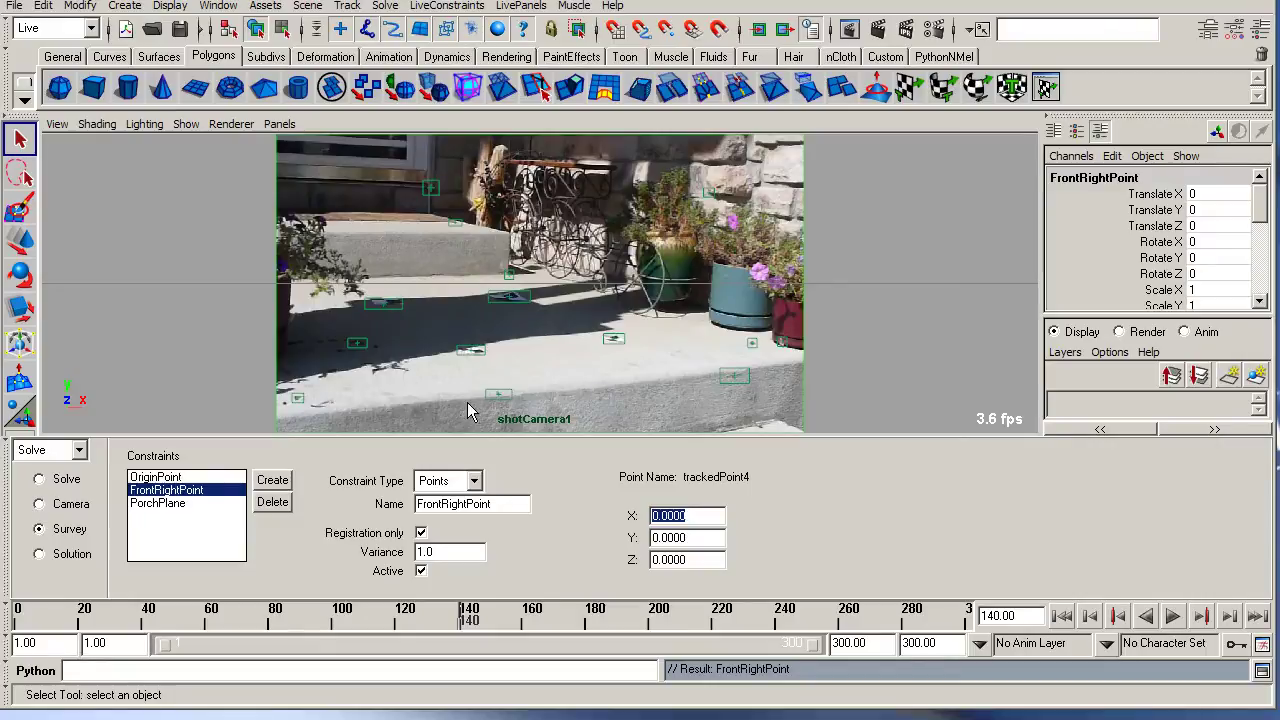
text(9)
key(Return)
click(704, 122)
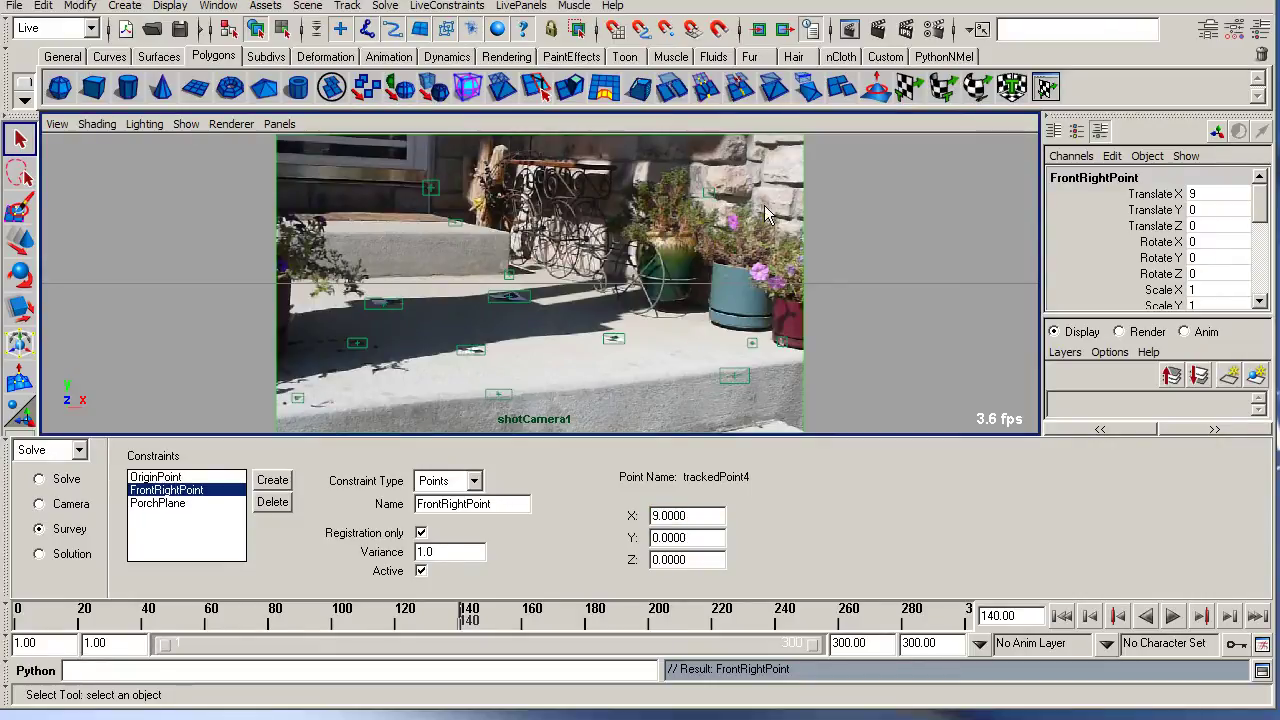
alt+right_drag(870, 250, 512, 230)
alt+drag(512, 230, 530, 258)
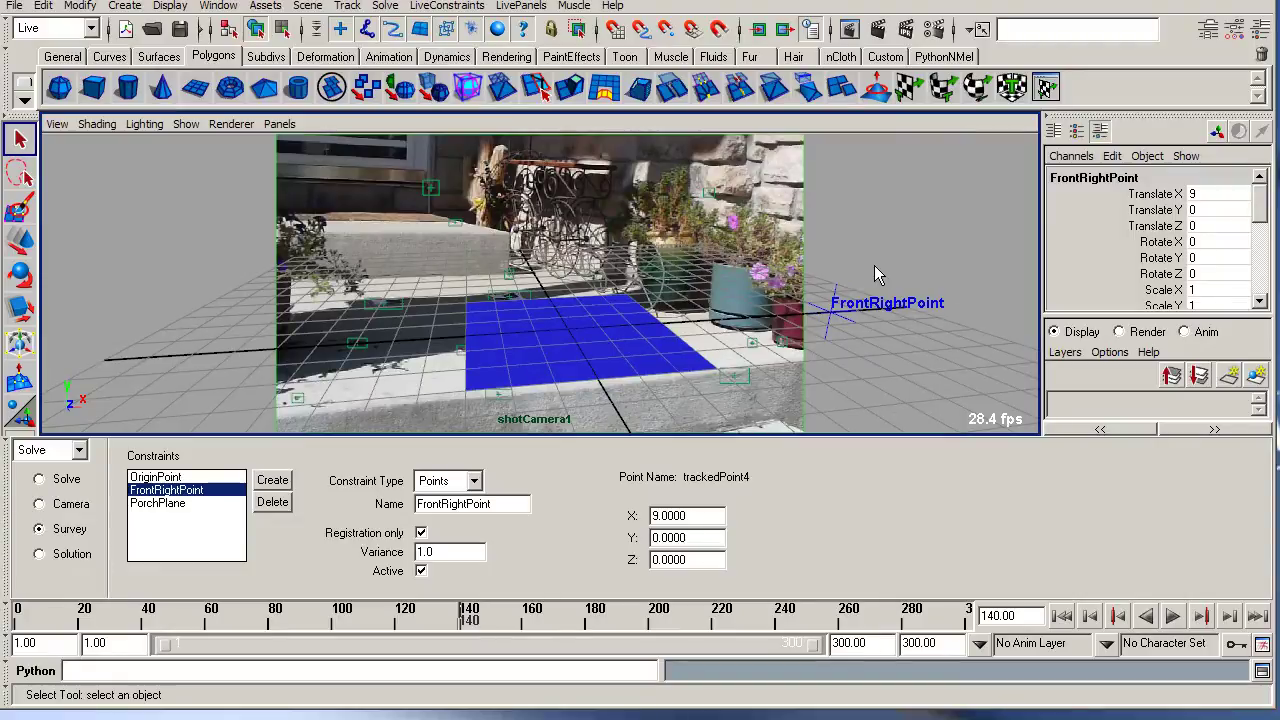
Move the PorchPlane constraint along X to about 3.9, between OriginPoint and FrontRightPoint.
alt+right_drag(874, 265, 834, 272)
alt+middle_drag(834, 272, 758, 317)
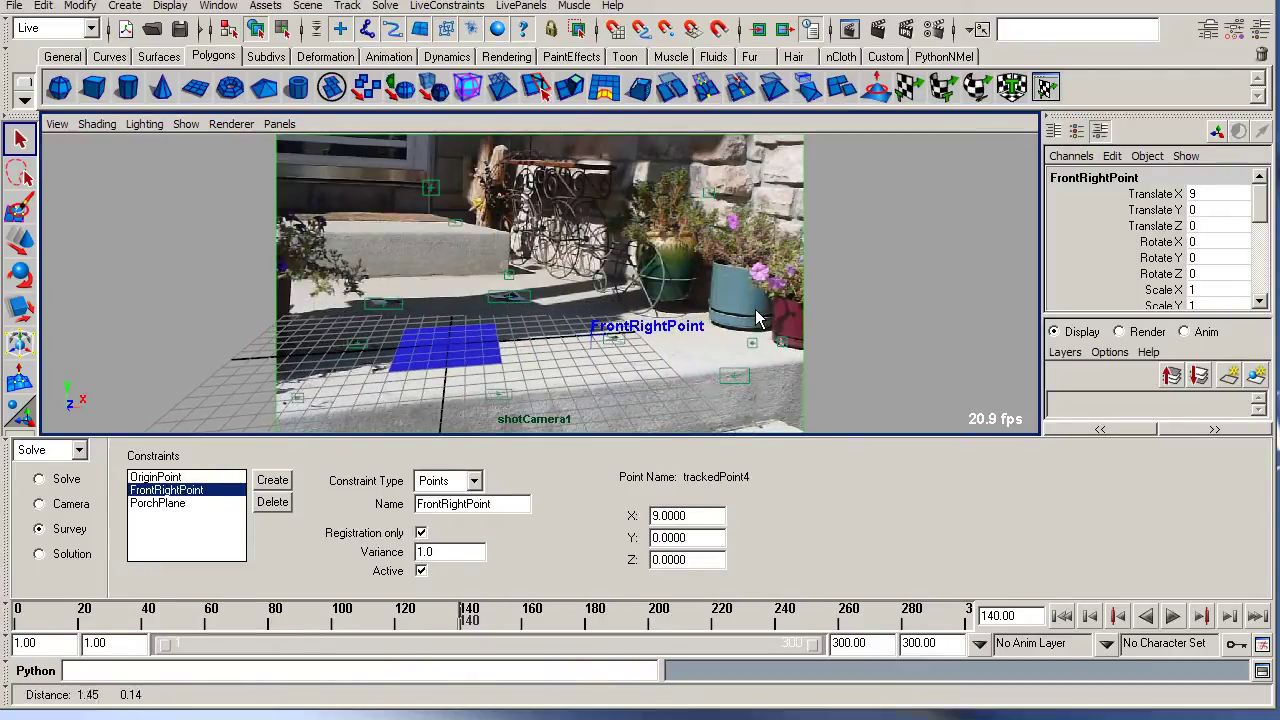
alt+middle_drag(661, 329, 673, 330)
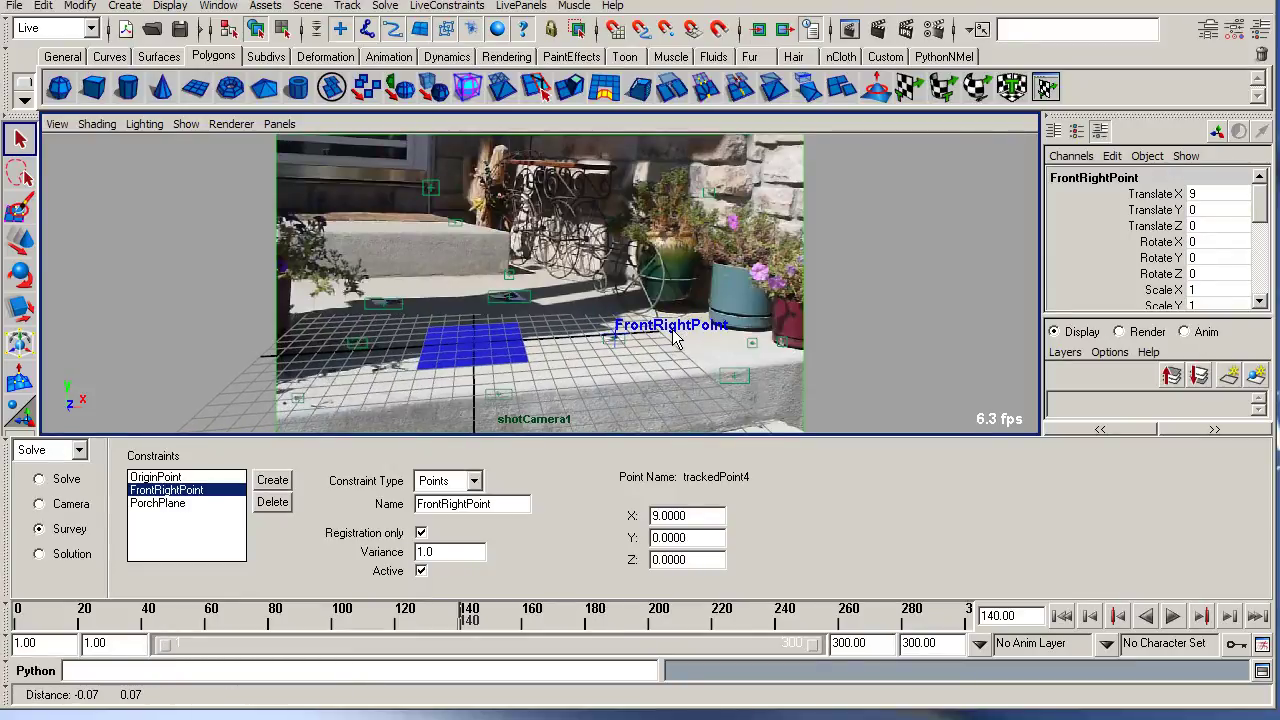
click(524, 354)
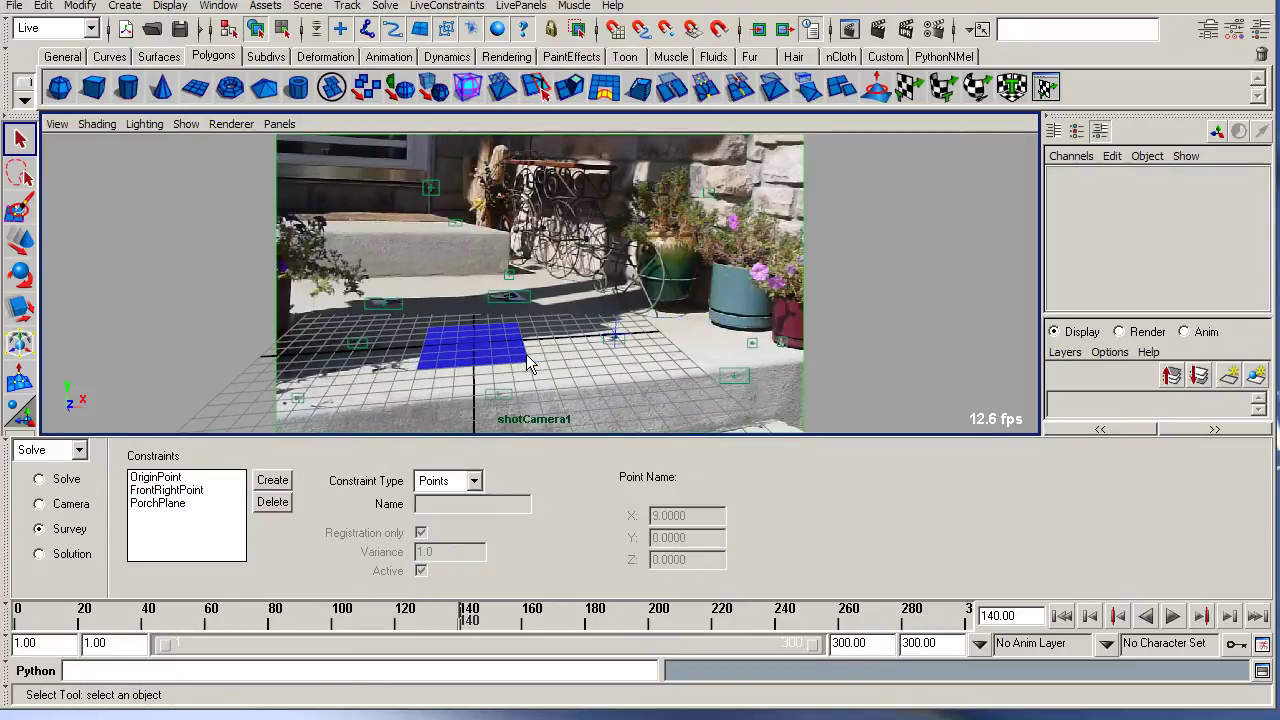
key(w)
drag(532, 370, 600, 362)
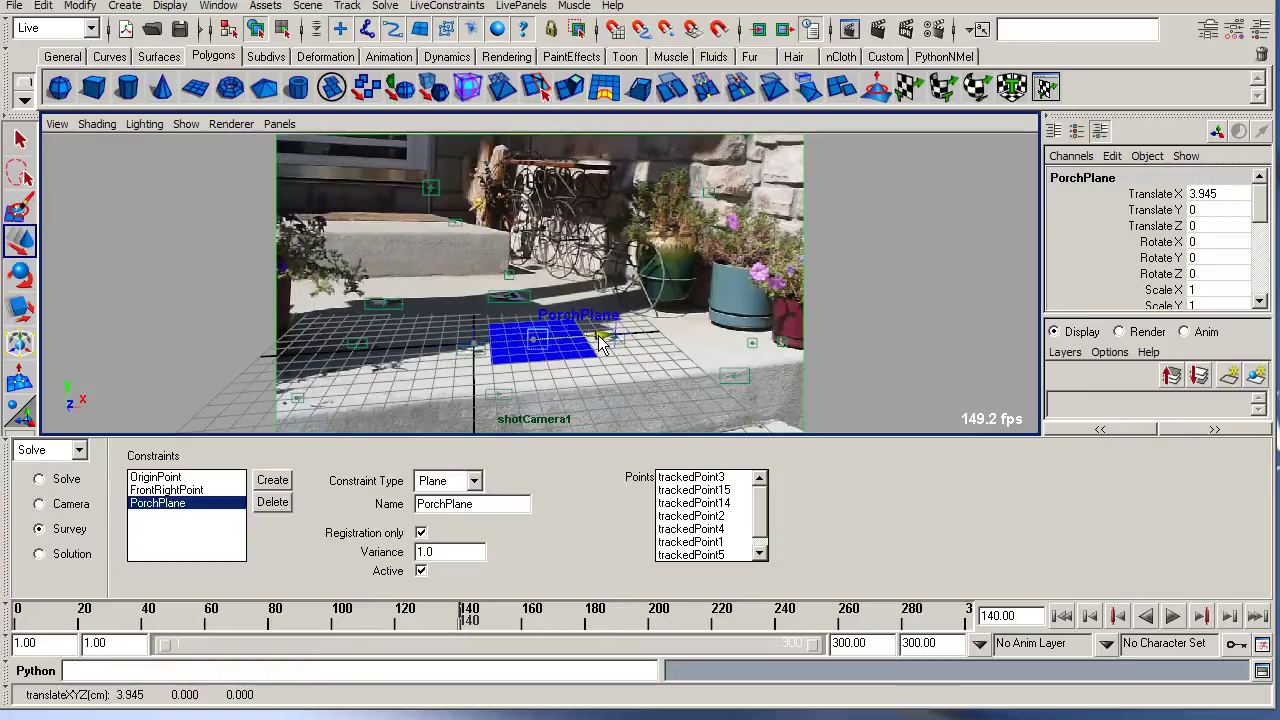
key(q)
Review the OriginPoint, FrontRightPoint and PorchPlane survey constraints one by one.
click(480, 355)
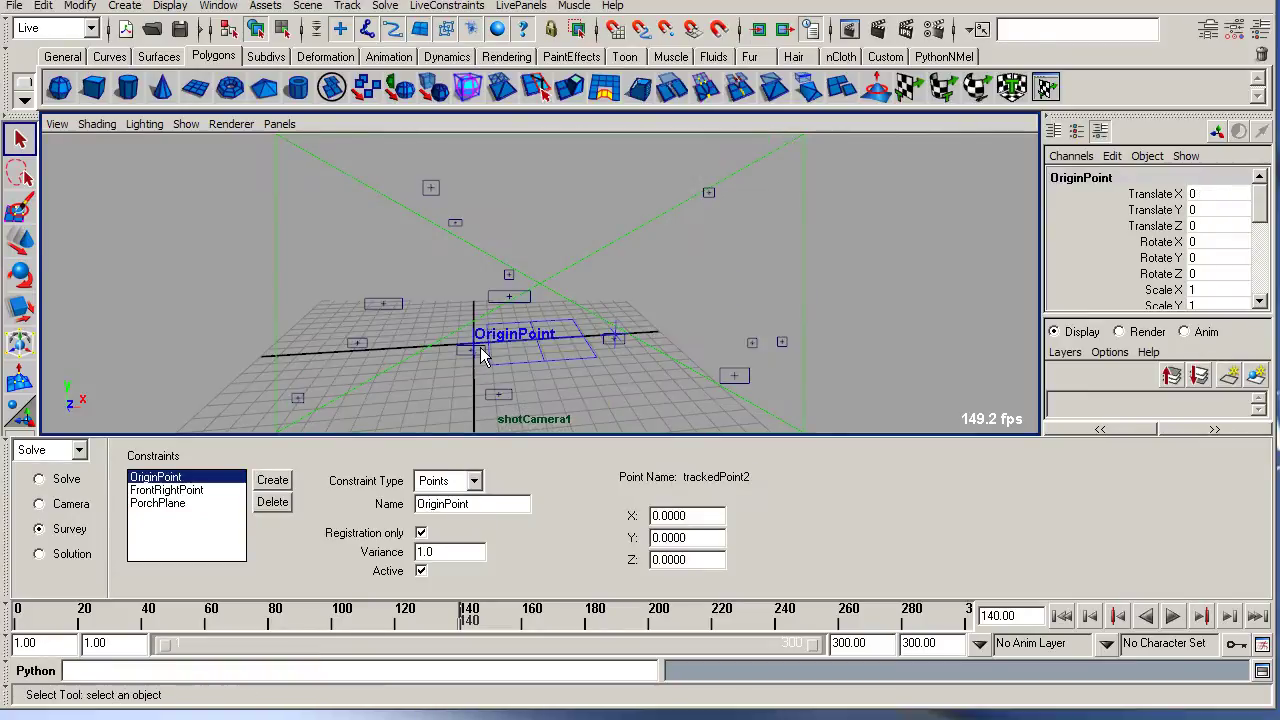
click(619, 327)
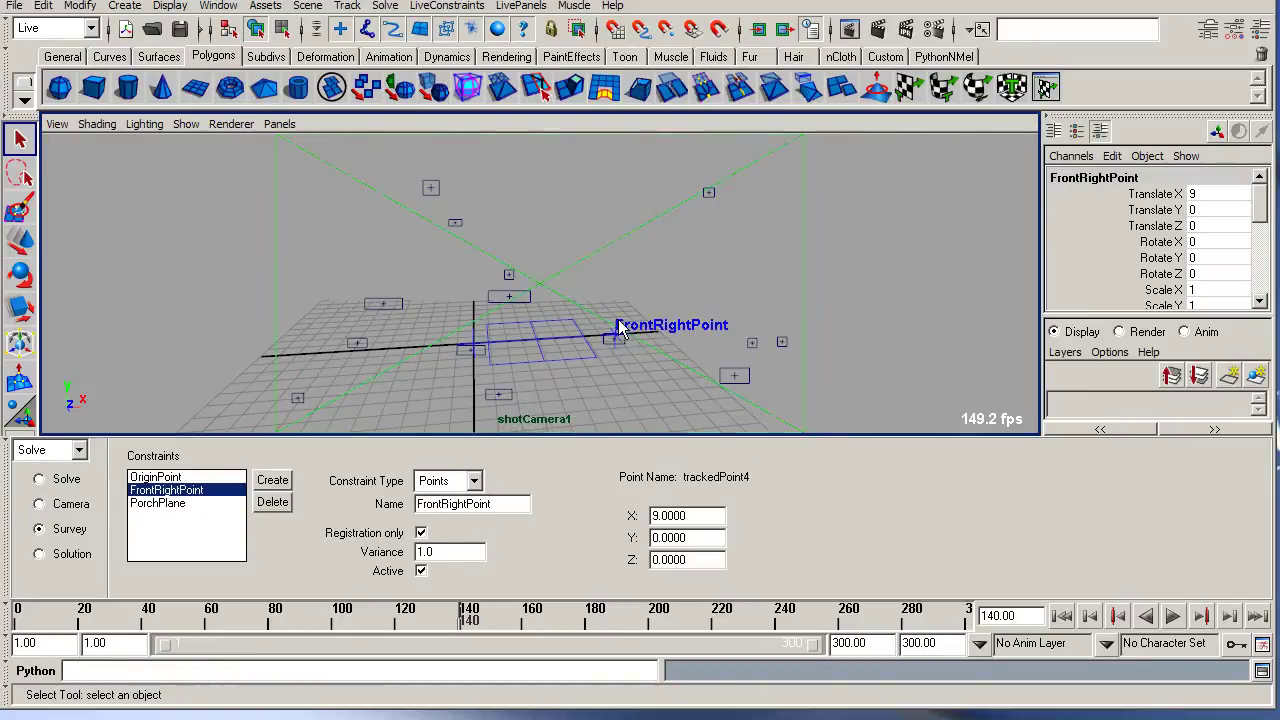
click(574, 377)
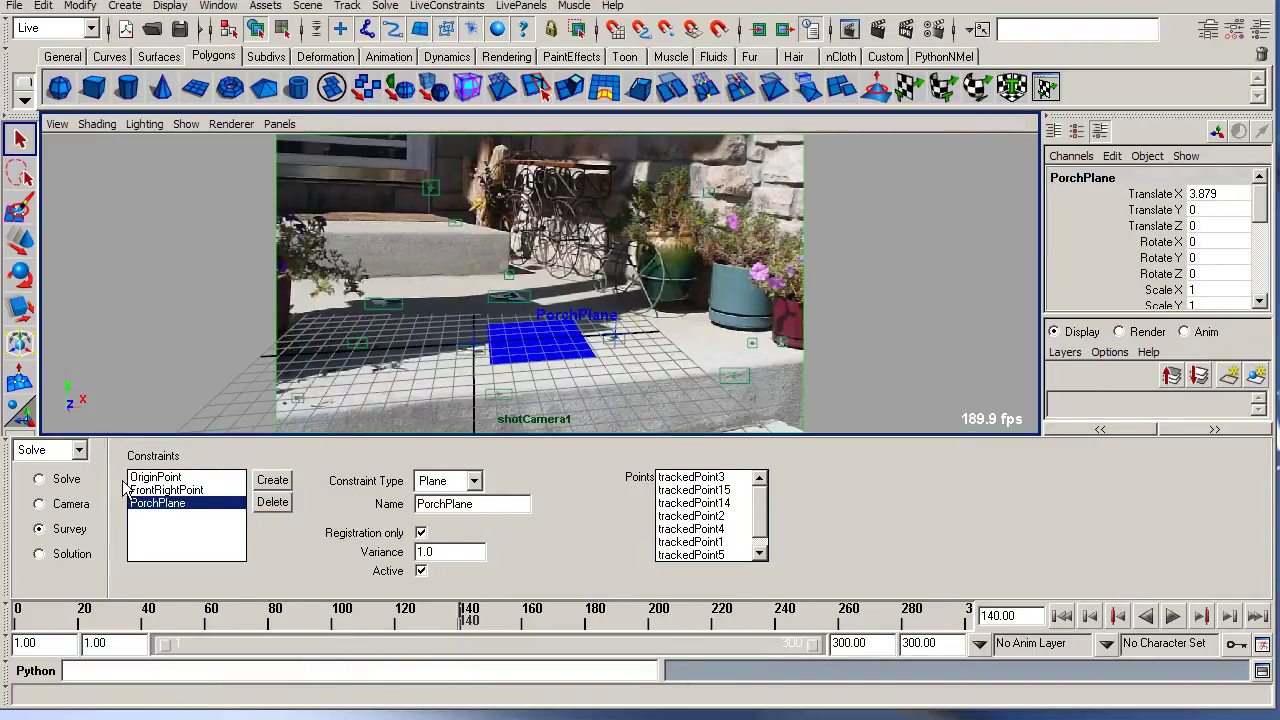
click(180, 490)
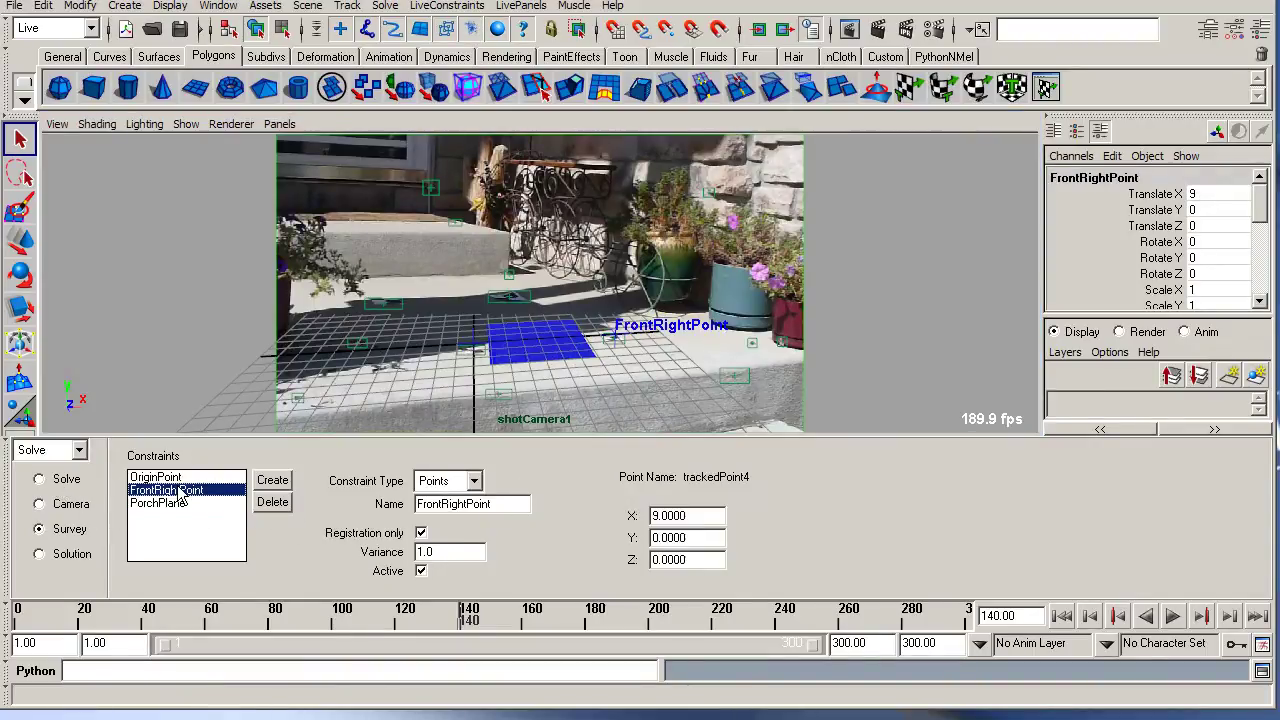
click(182, 478)
click(158, 503)
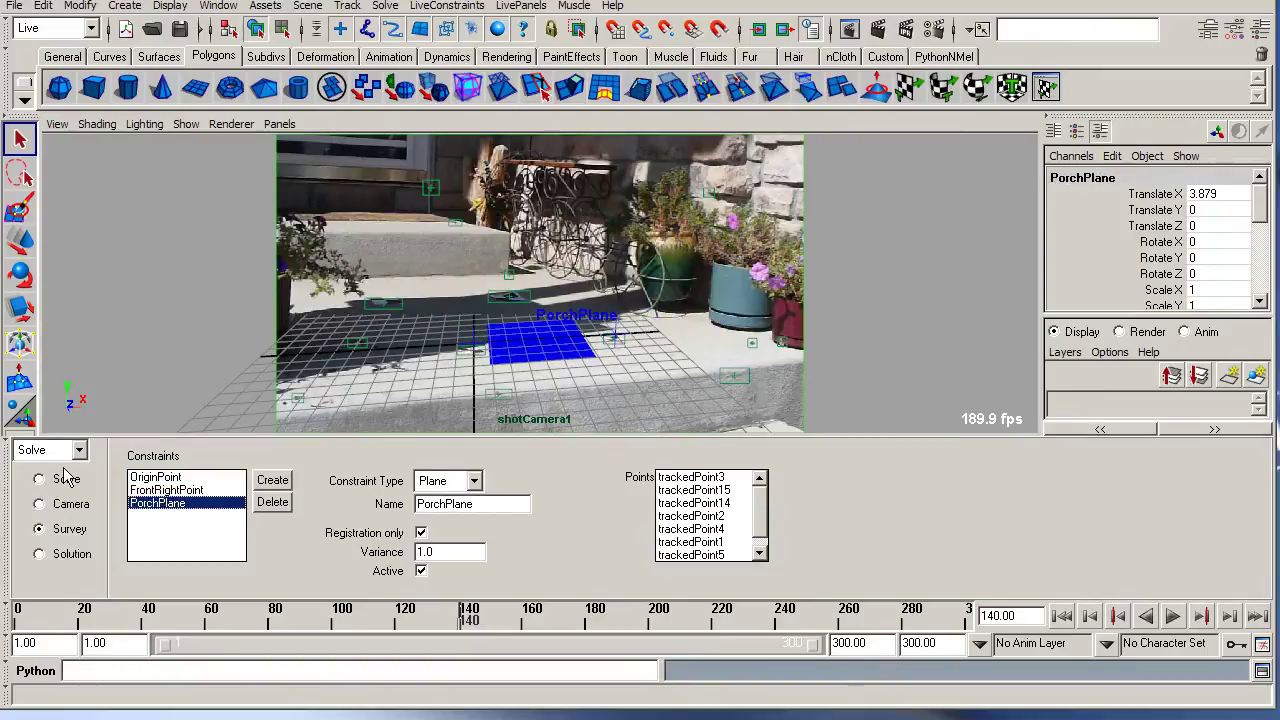
Set the number of root frames to 14 and run the root-frame solve for the camera.
click(62, 480)
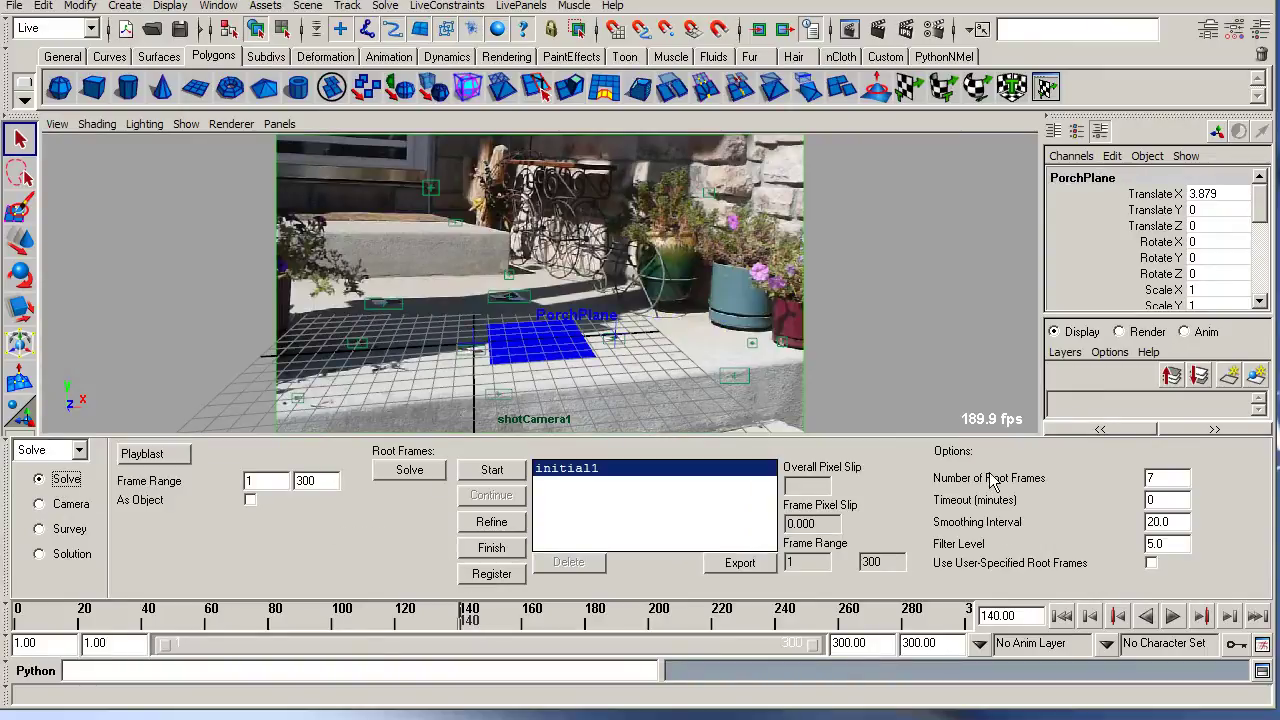
click(1166, 481)
key(BackSpace)
text(14)
key(Return)
click(410, 474)
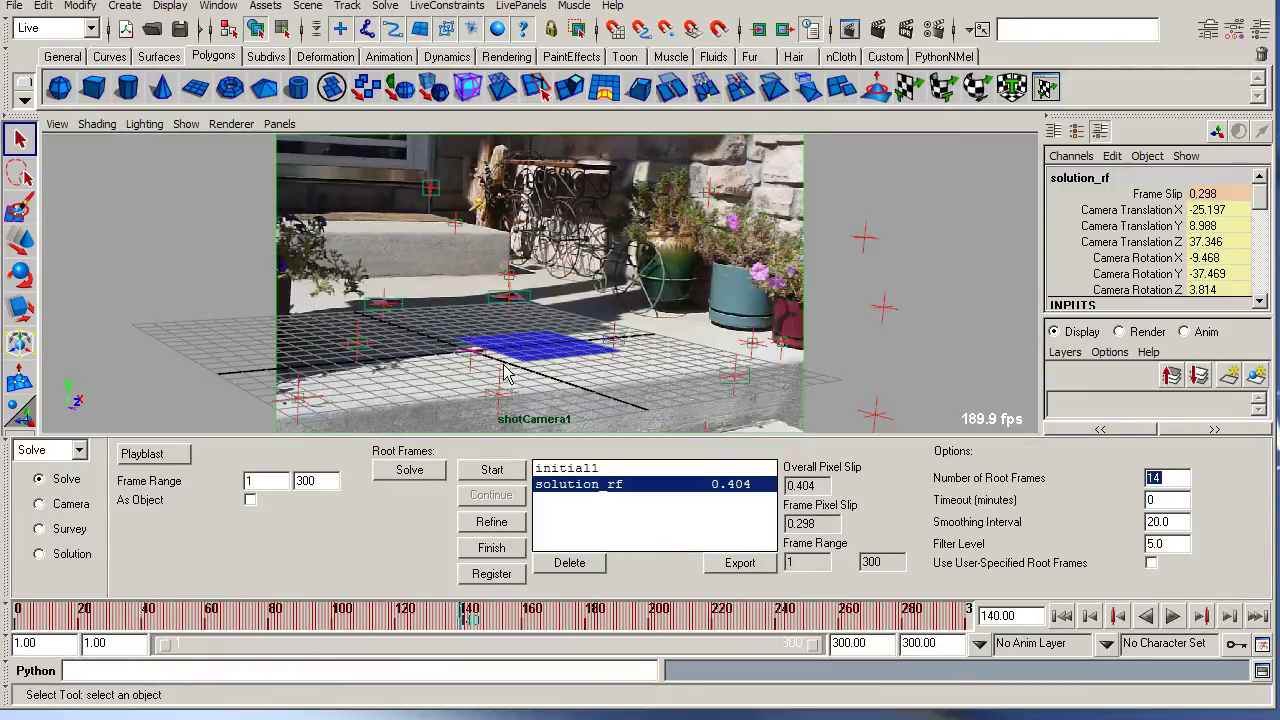
Hide the viewport grid and play the shot from near its start to check the solved camera.
click(186, 124)
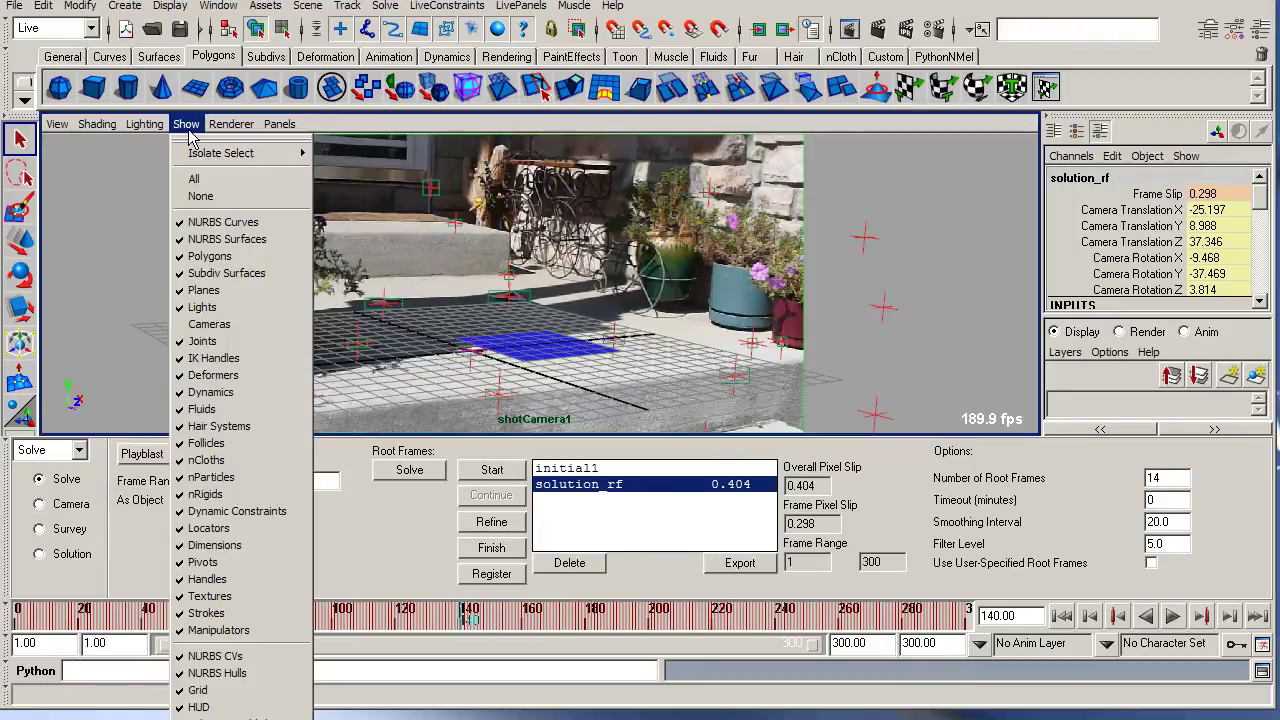
click(275, 690)
key(alt+v)
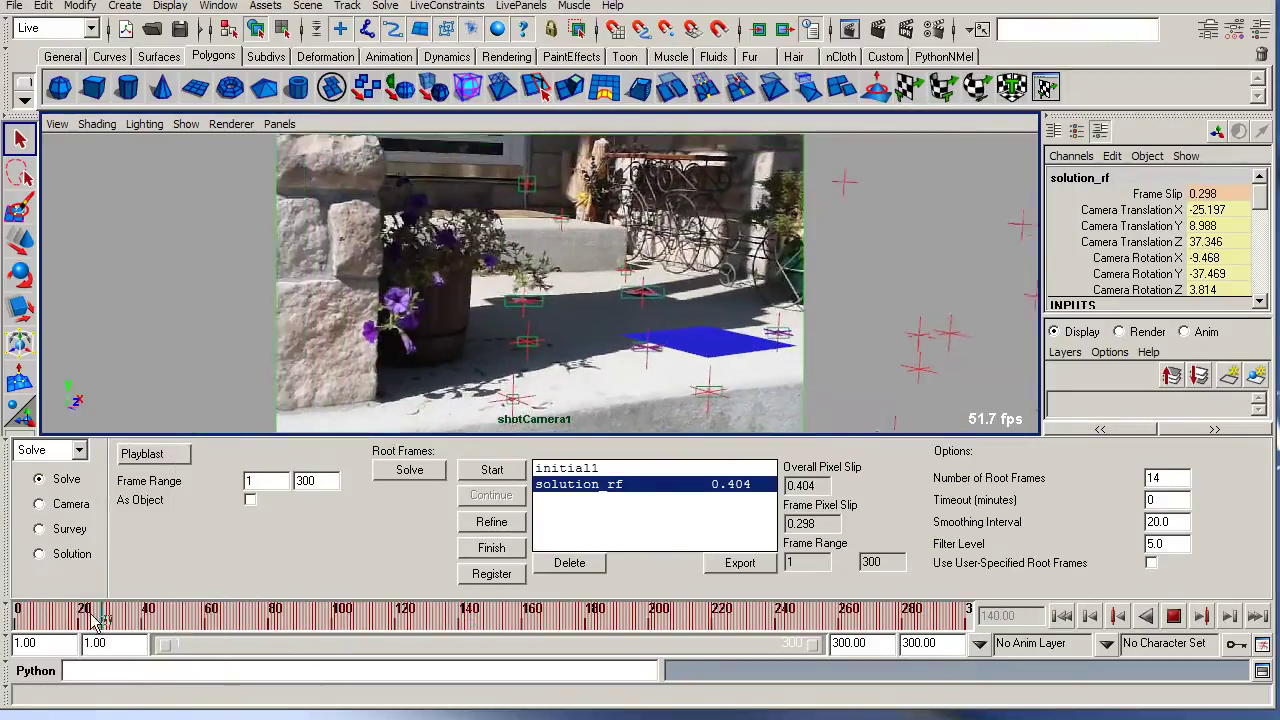
mouse_move(68, 620)
mouse_down()
mouse_move(830, 629)
mouse_move(40, 638)
mouse_up()
key(alt+v)
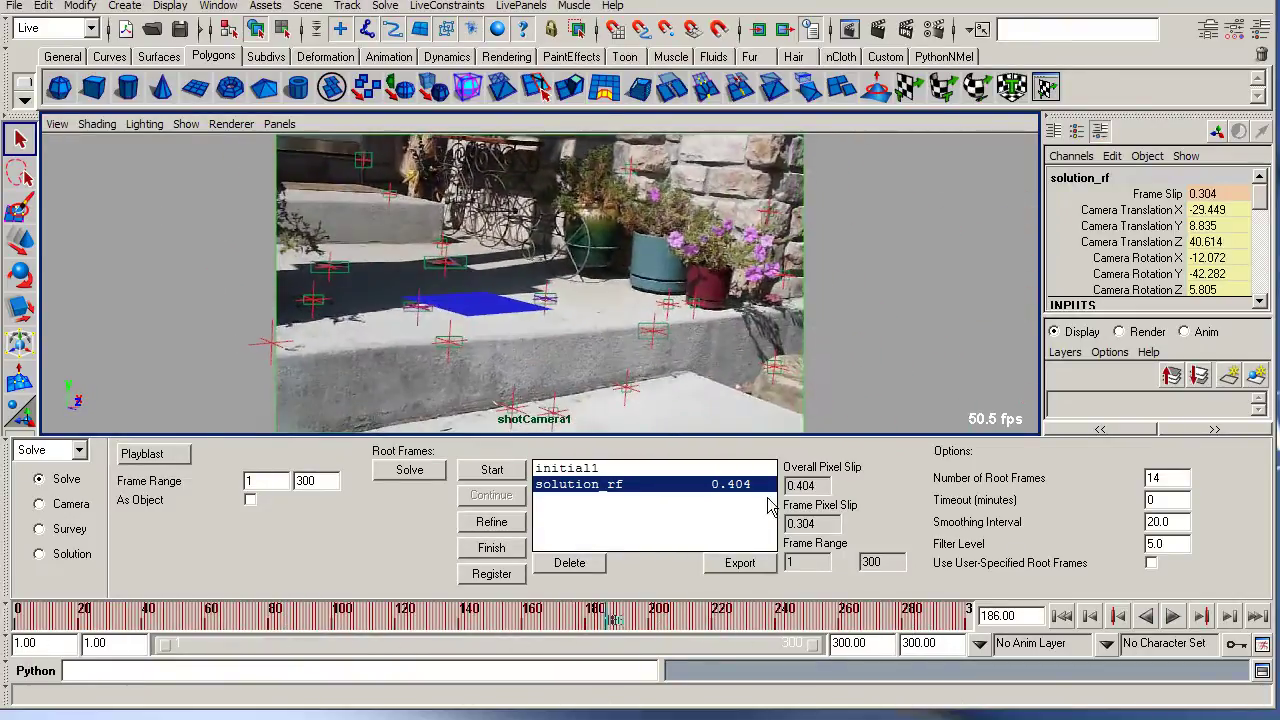
Play and scrub through the rest of the shot to check how PorchPlane sticks, and save the scene.
key(alt+v)
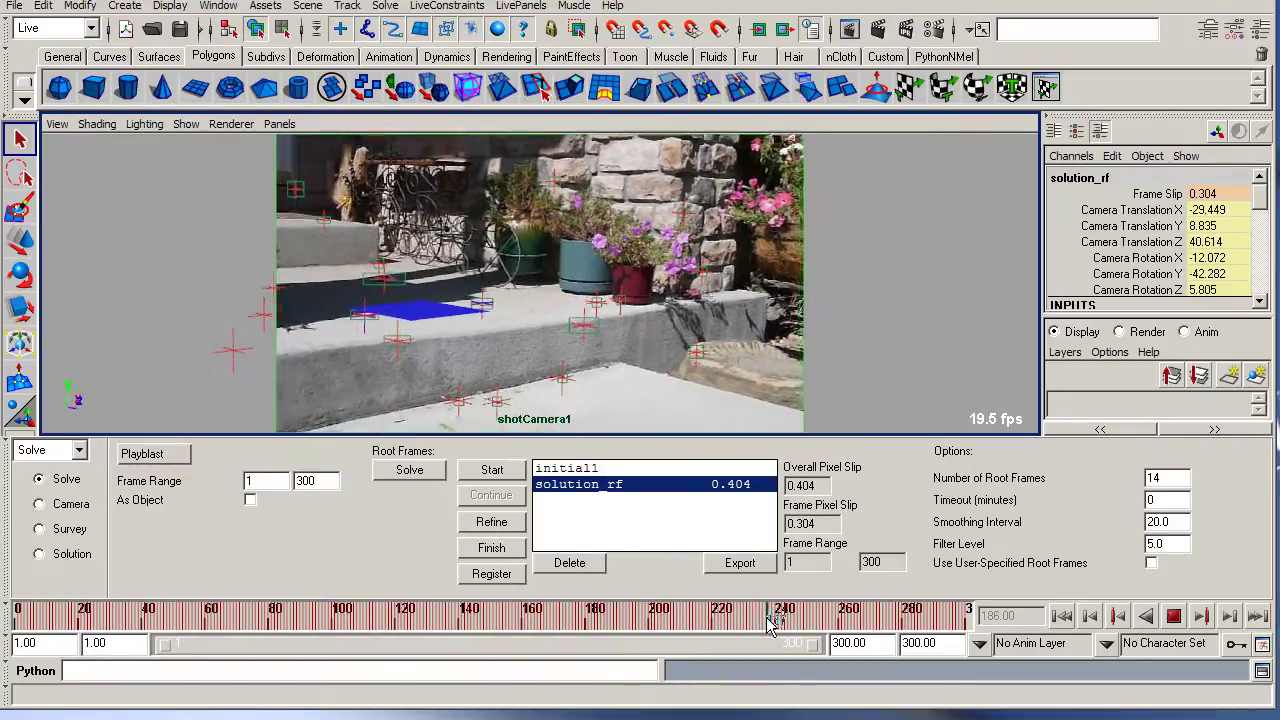
mouse_move(890, 630)
mouse_down()
mouse_move(468, 632)
mouse_move(913, 632)
mouse_move(30, 643)
mouse_up()
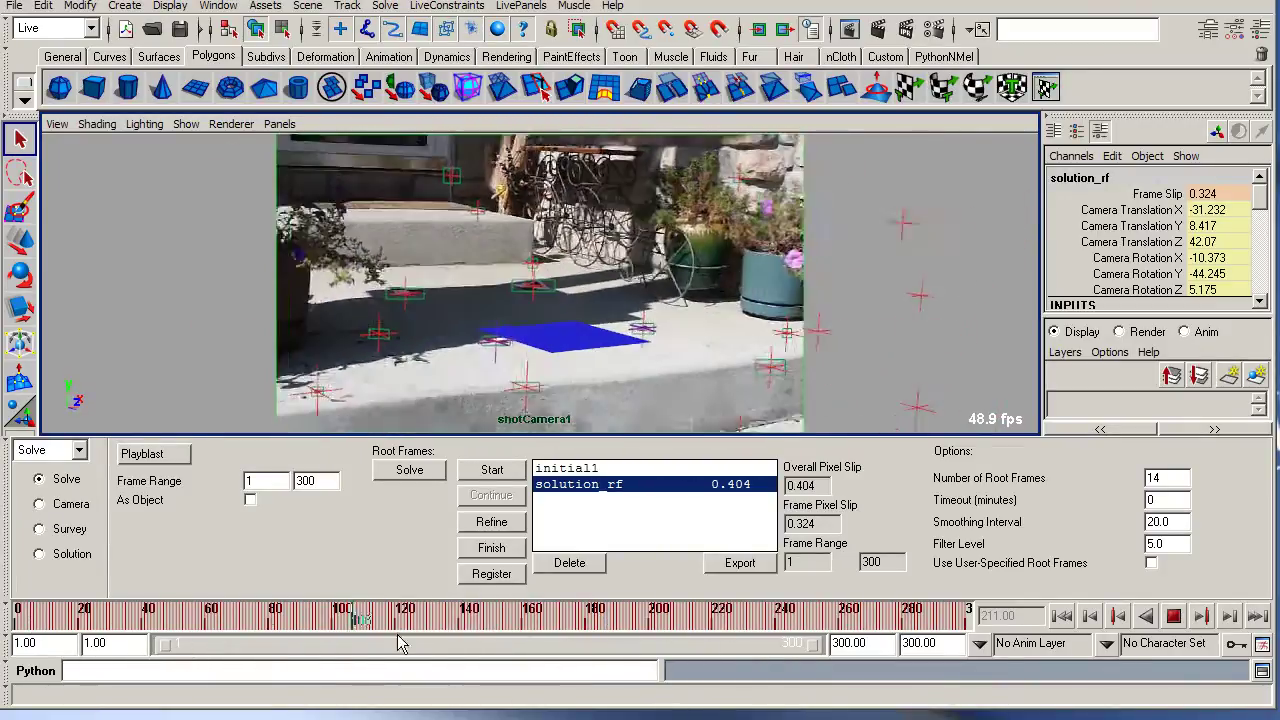
key(ctrl+s)
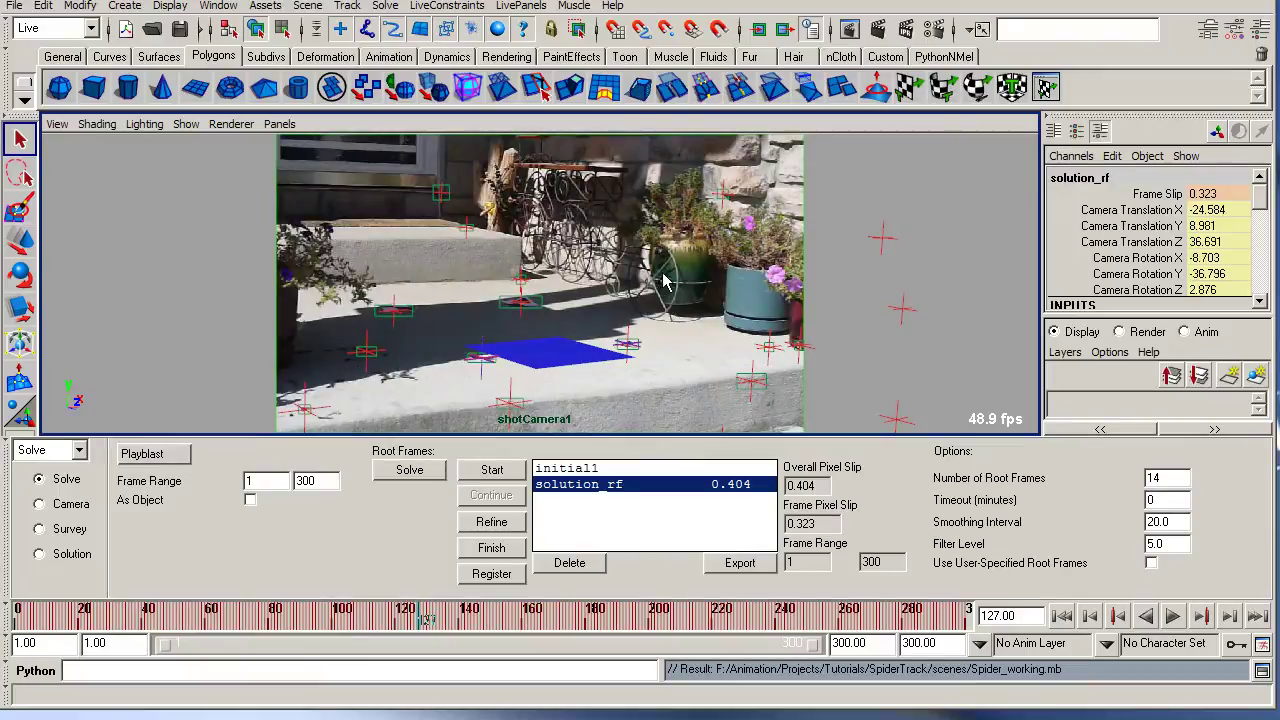